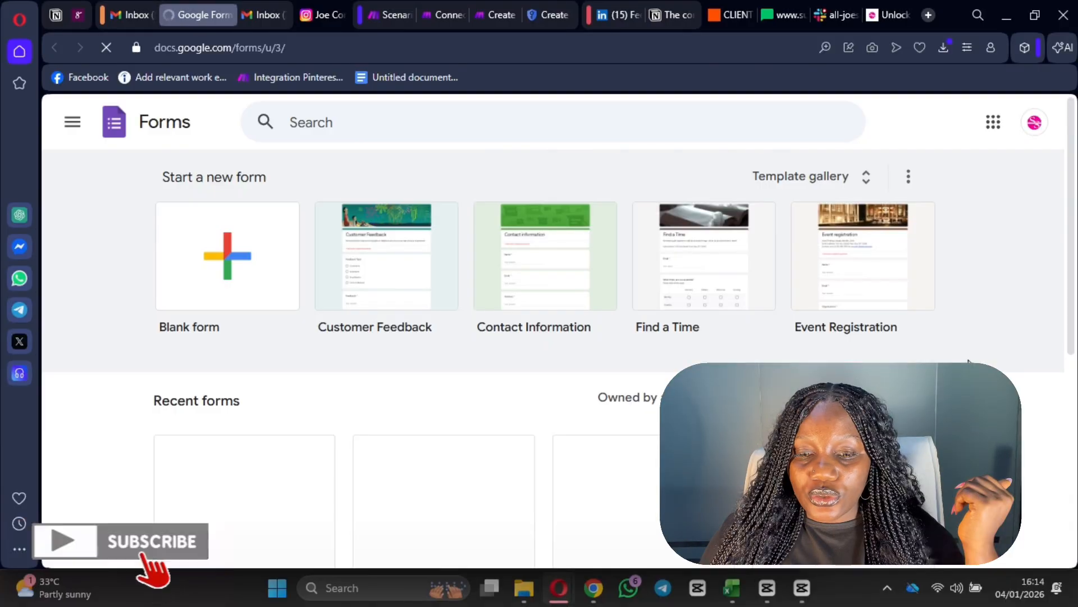
# - Scroll the Google Forms home page to view the Recent forms section
pyautogui.scroll(-3, 292, 326)
pyautogui.scroll(3, 332, 308)
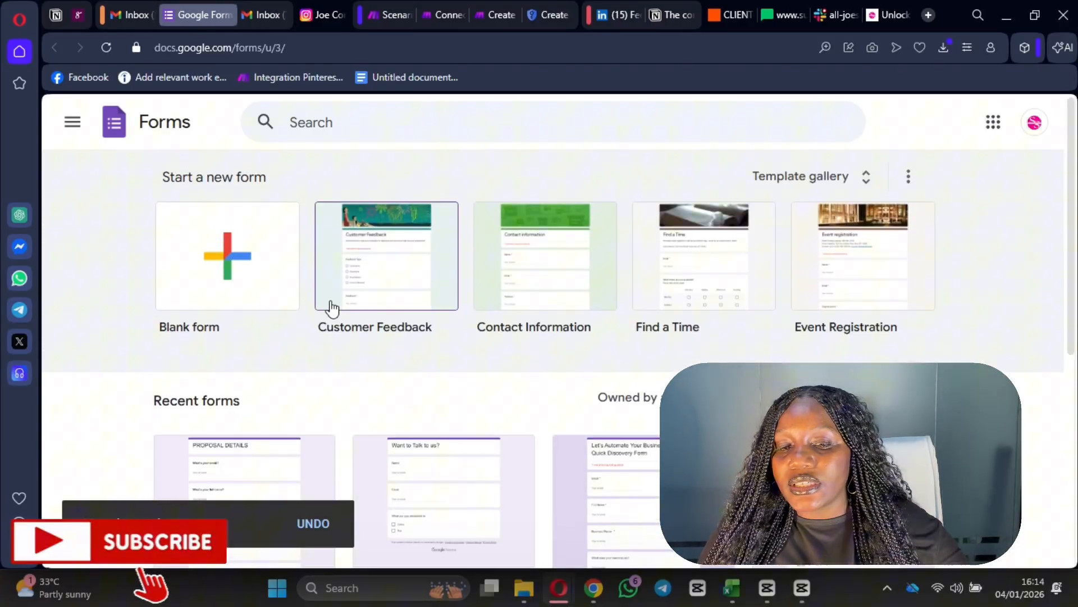
# - Create a blank form and replace 'Untitled form' with the title 'Grab my e-book'
pyautogui.click(239, 286)
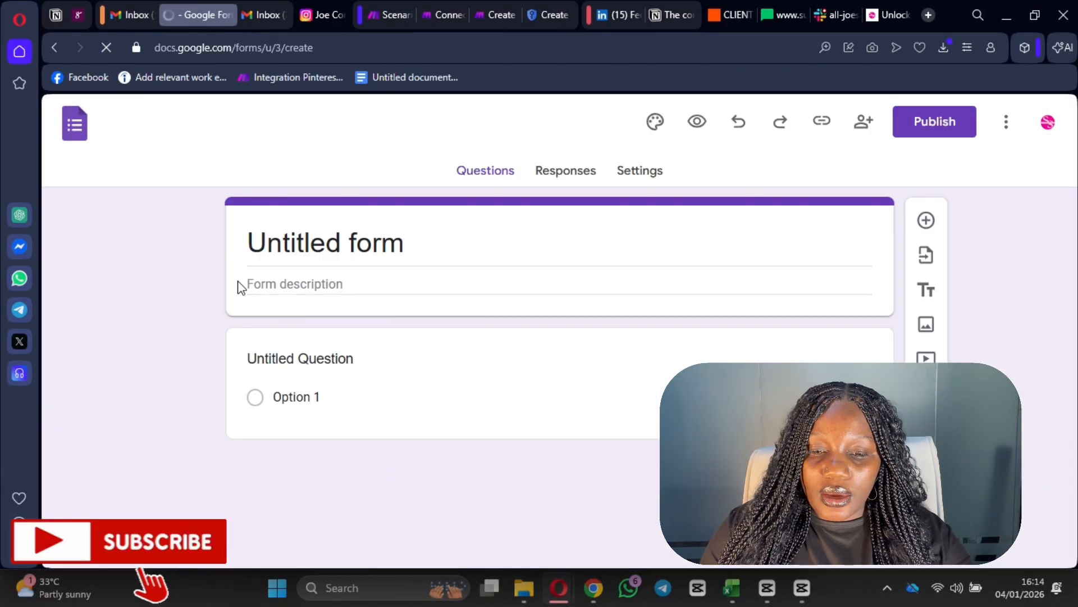
pyautogui.click(412, 248)
pyautogui.click(341, 248)
pyautogui.tripleClick(341, 247)
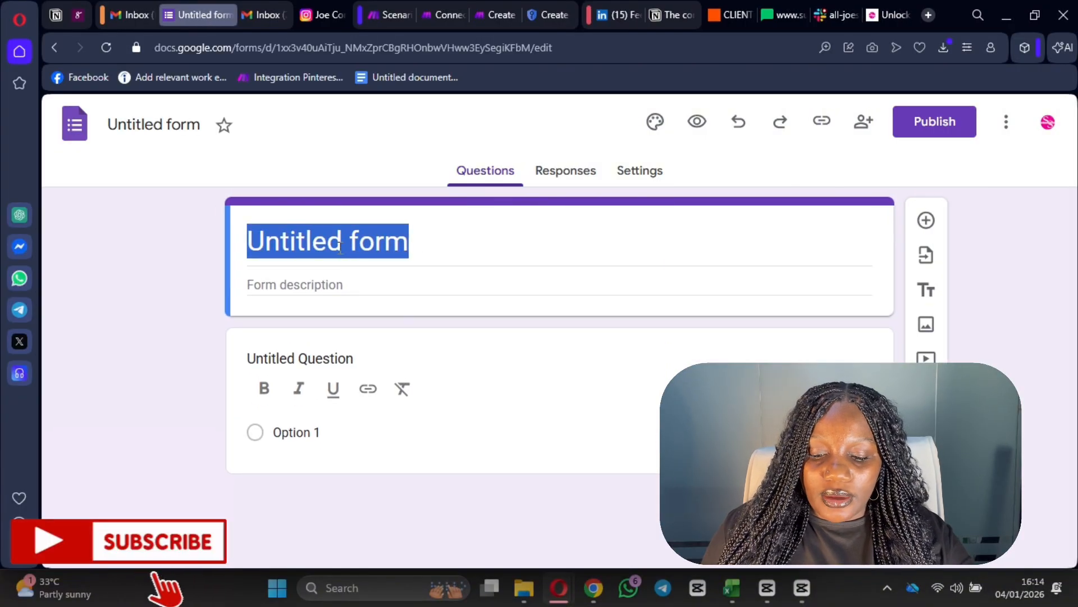
pyautogui.click(469, 248)
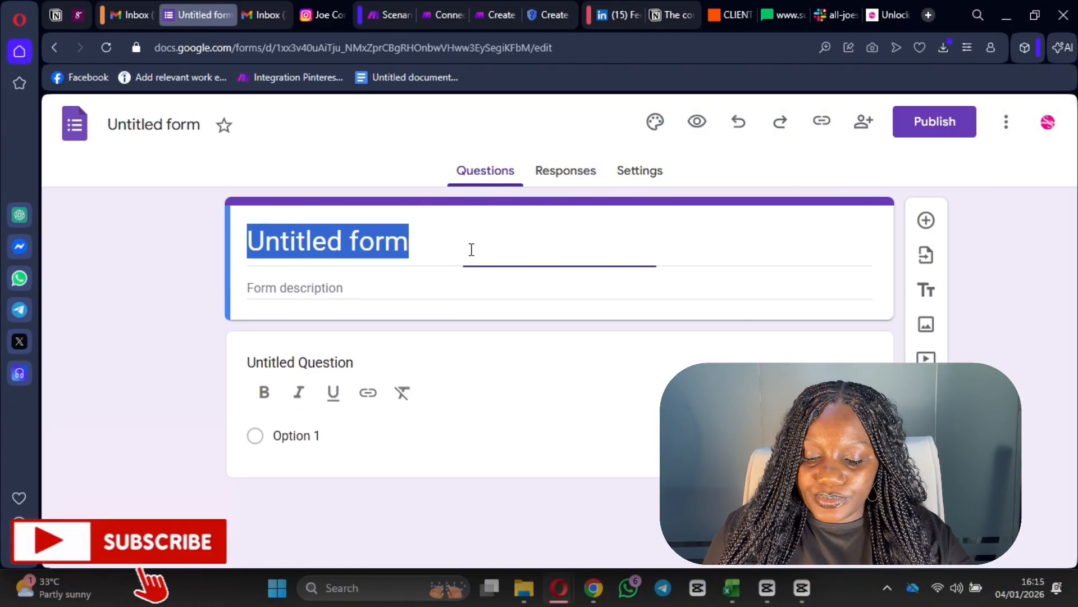
pyautogui.tripleClick(441, 249)
pyautogui.write('Grab ')
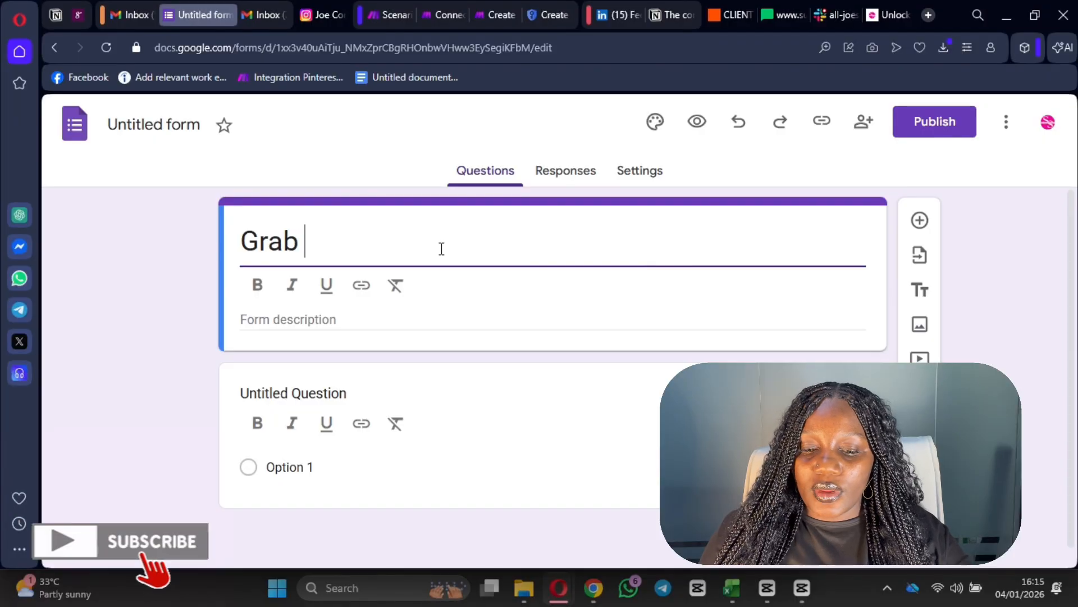
pyautogui.write('my')
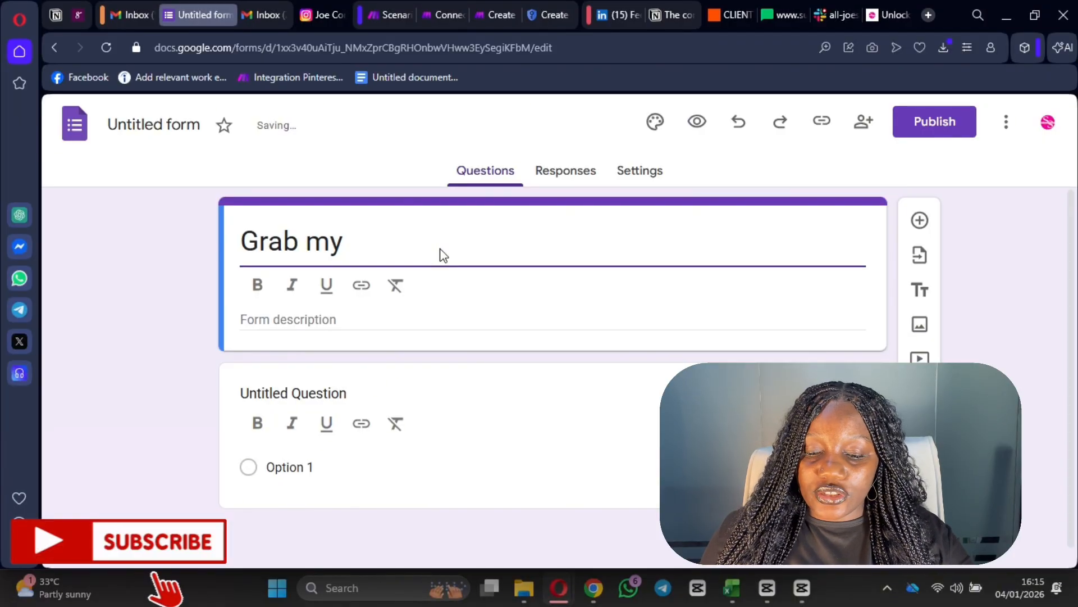
pyautogui.write(' e-book,')
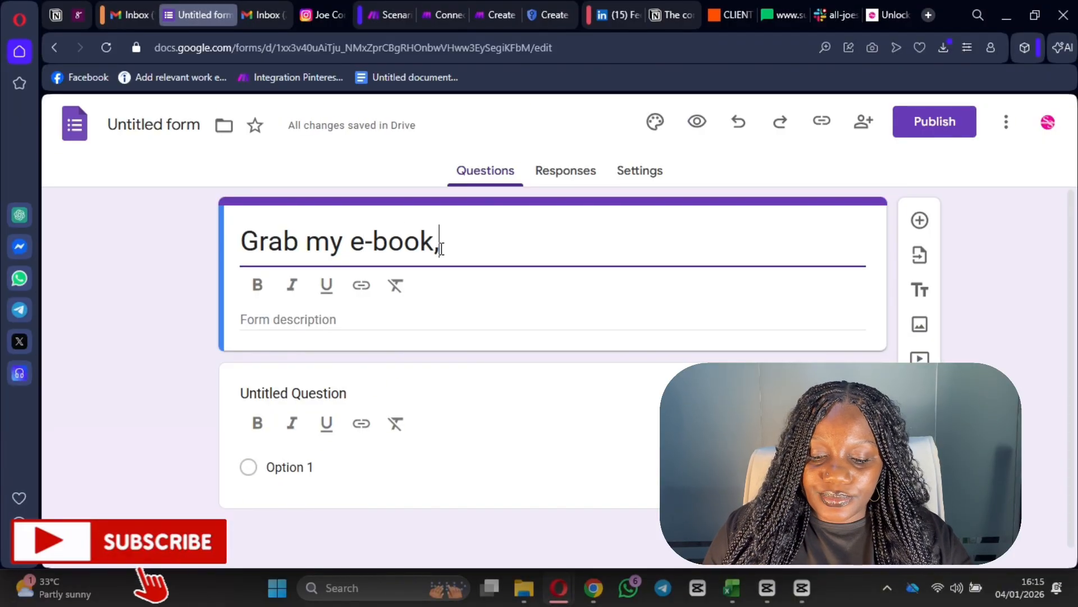
pyautogui.press('BackSpace')
# - Rename the first question 'First name' and add a 'Last Name' question
pyautogui.click(337, 392)
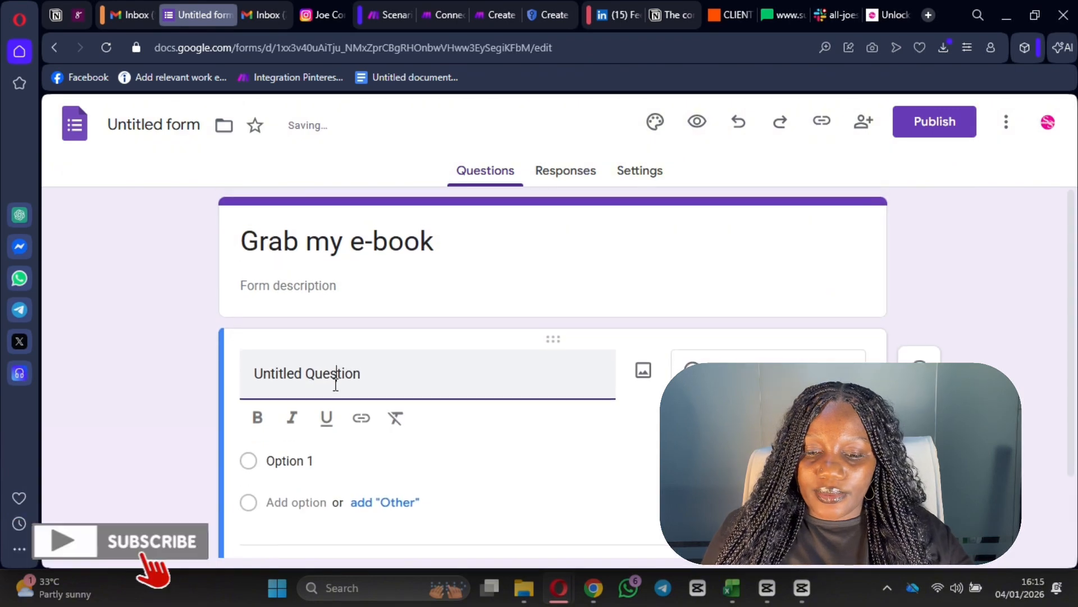
pyautogui.tripleClick(335, 373)
pyautogui.write('Fi')
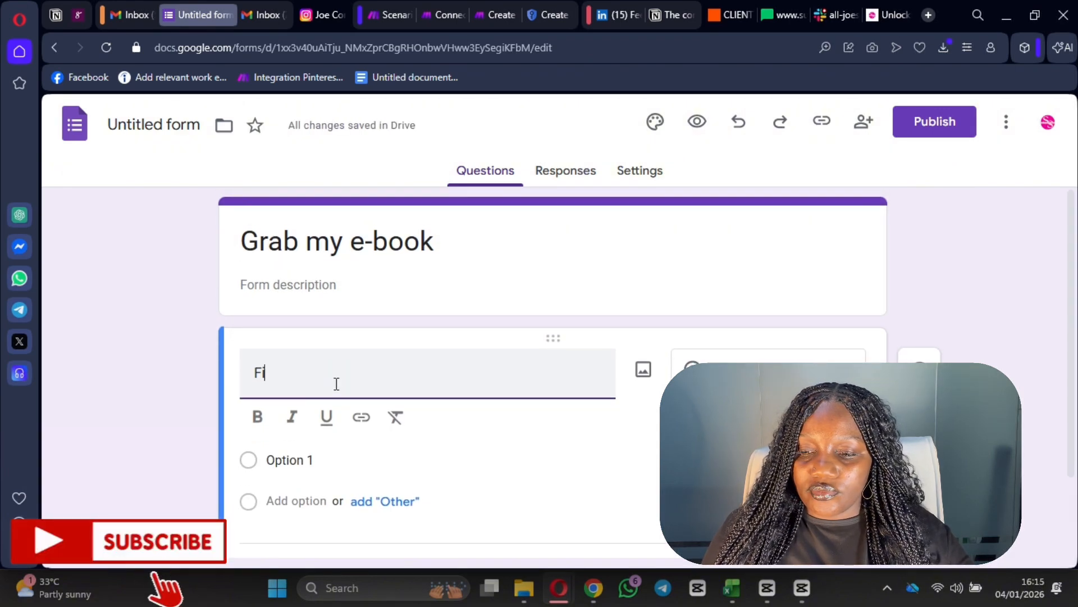
pyautogui.write('rst name')
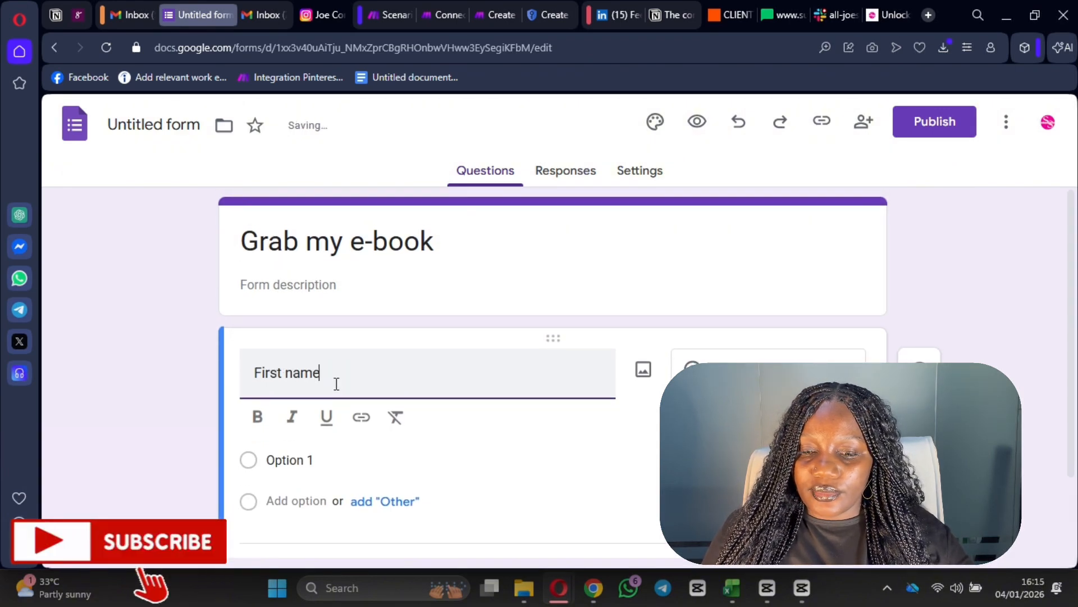
pyautogui.scroll(-1, 427, 405)
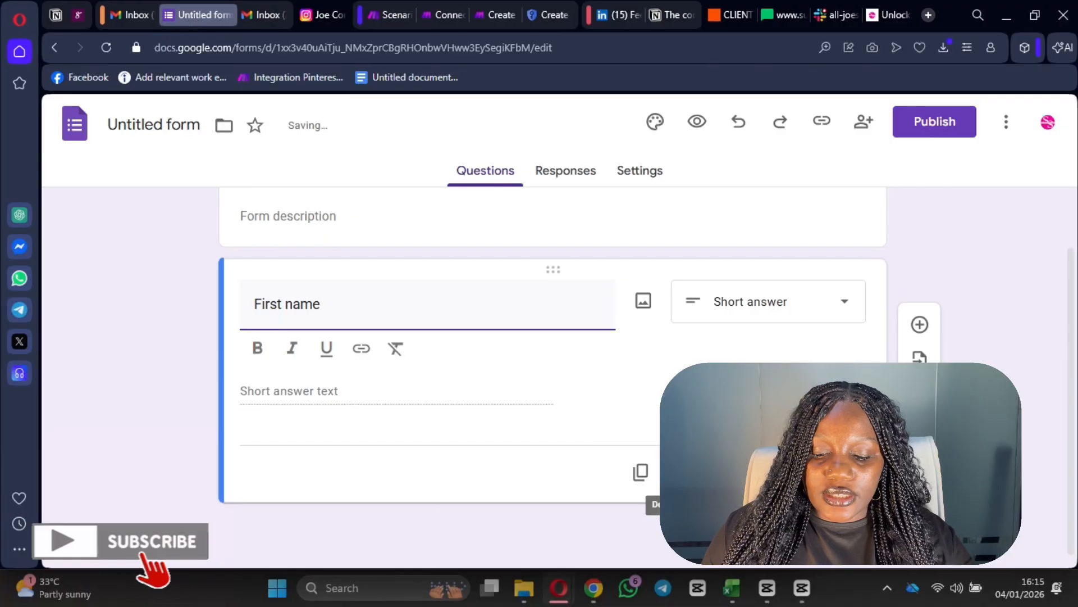
pyautogui.click(921, 353)
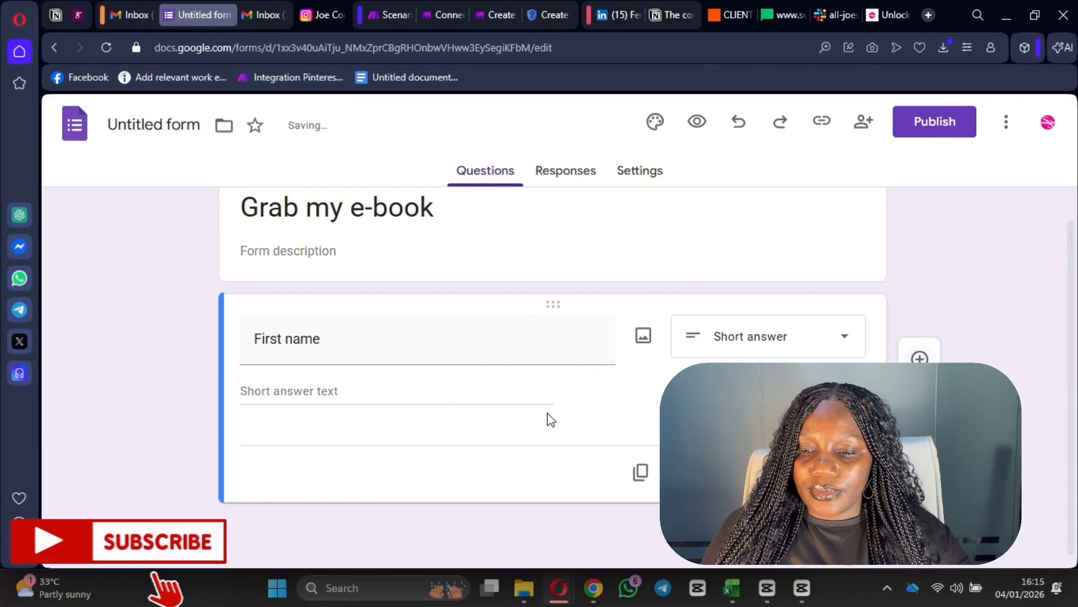
pyautogui.write('Las')
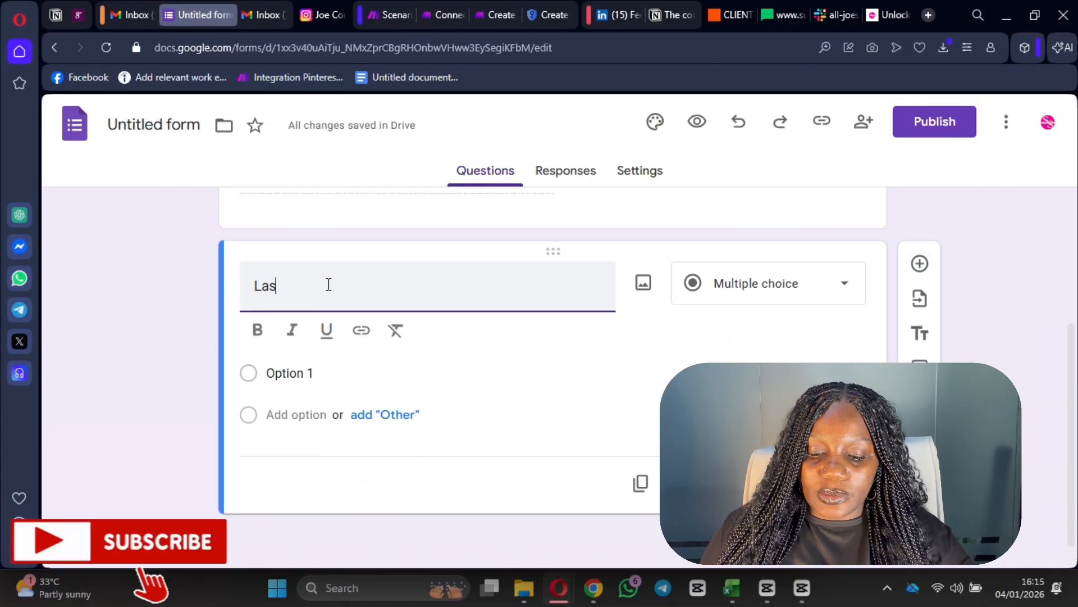
pyautogui.write('t Name')
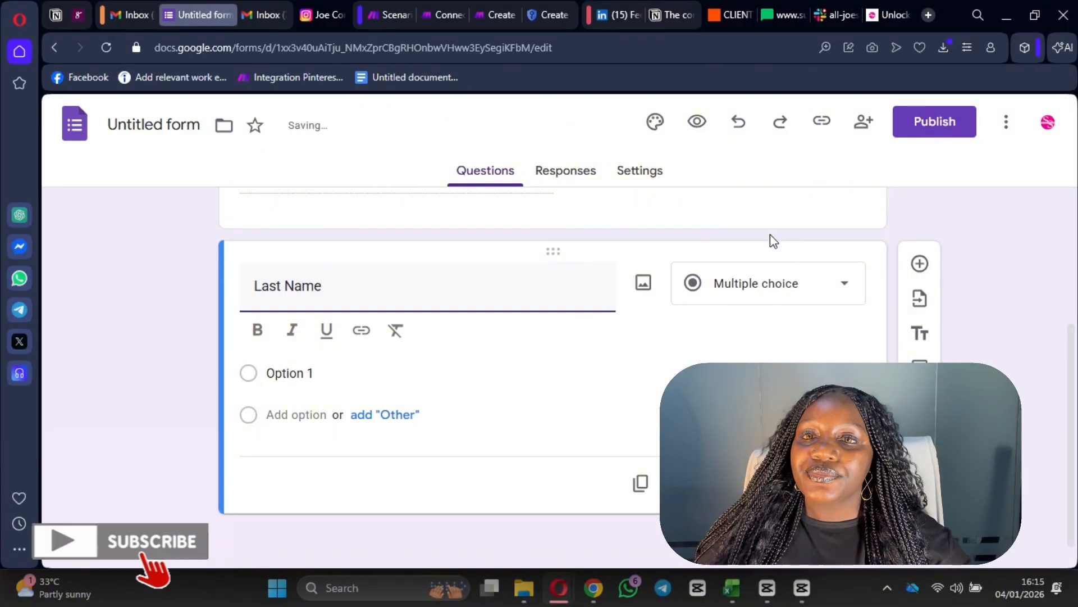
# - Add a third question titled 'Email address'
pyautogui.click(930, 281)
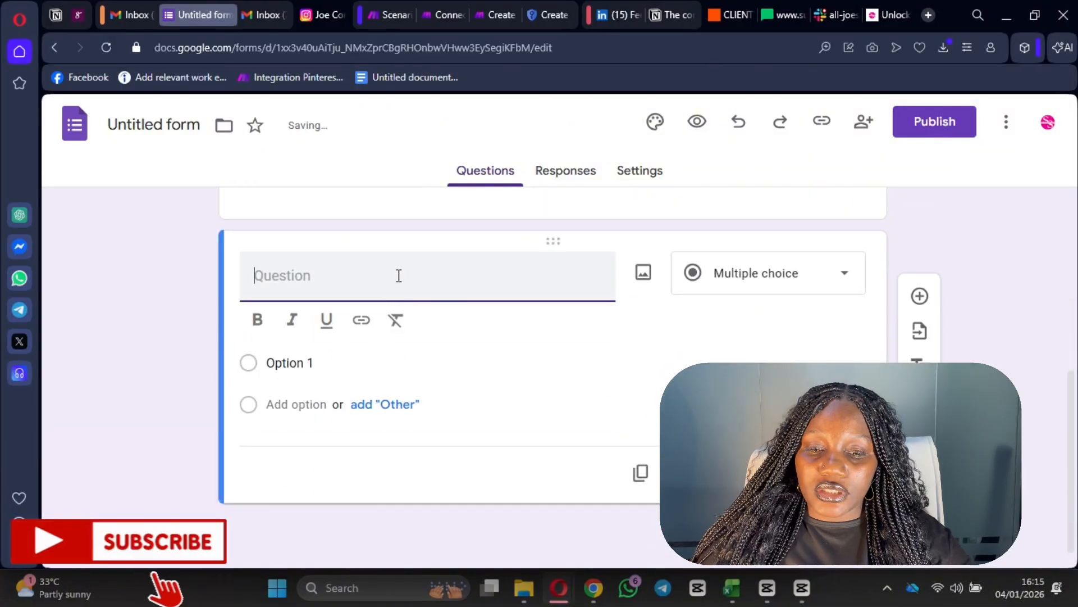
pyautogui.write('Gmail')
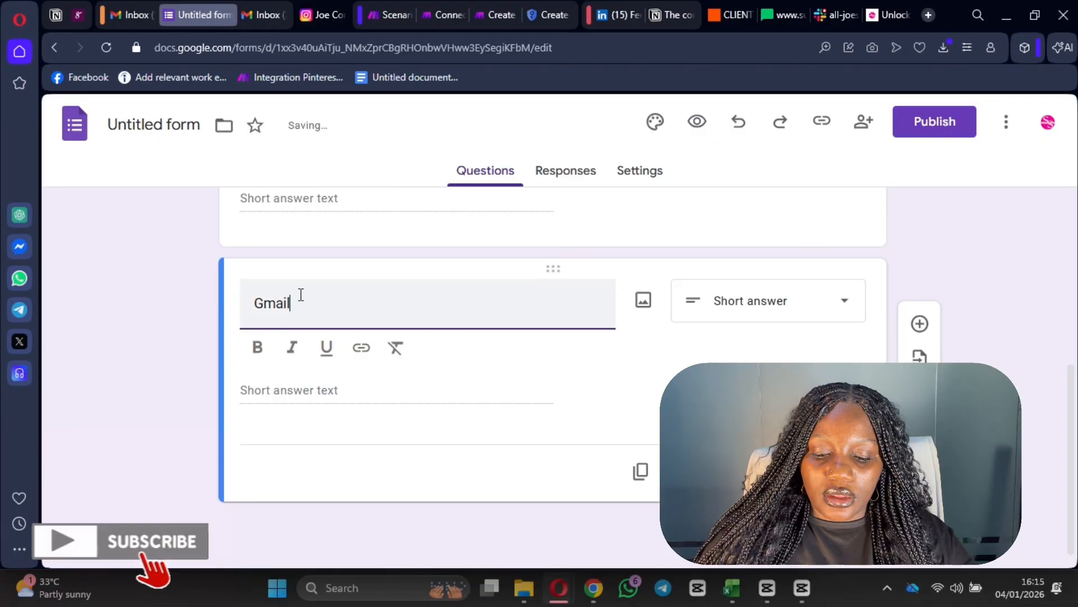
pyautogui.doubleClick(274, 304)
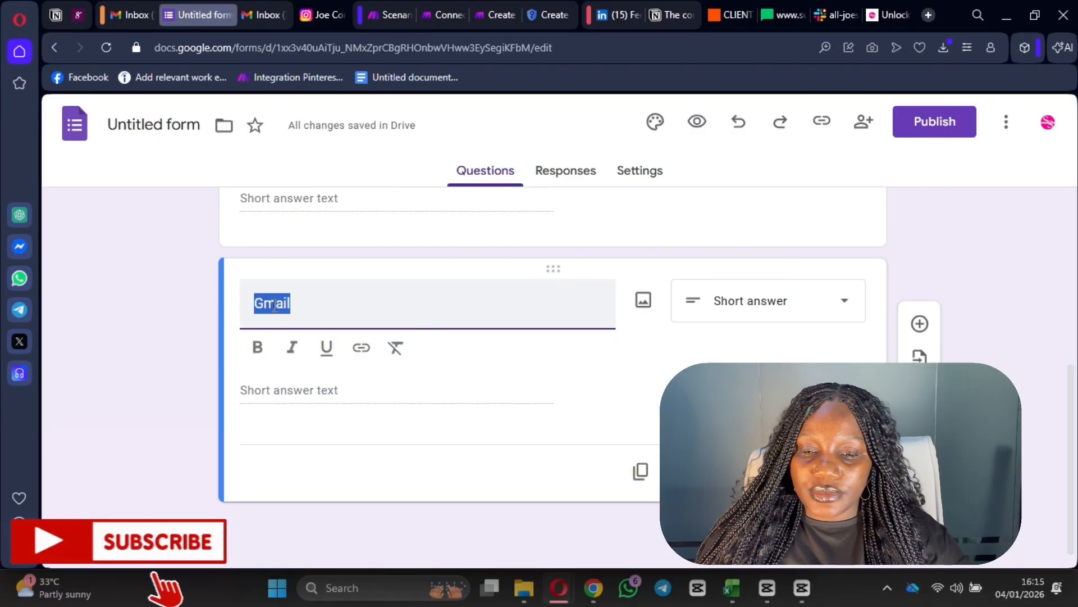
pyautogui.write('E')
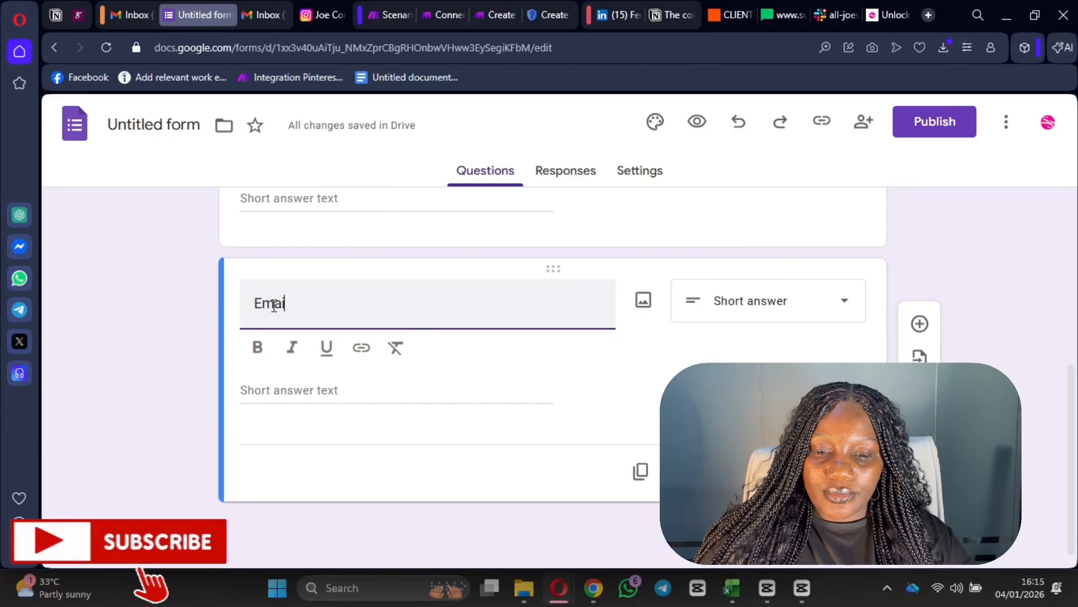
pyautogui.write('mail ddre')
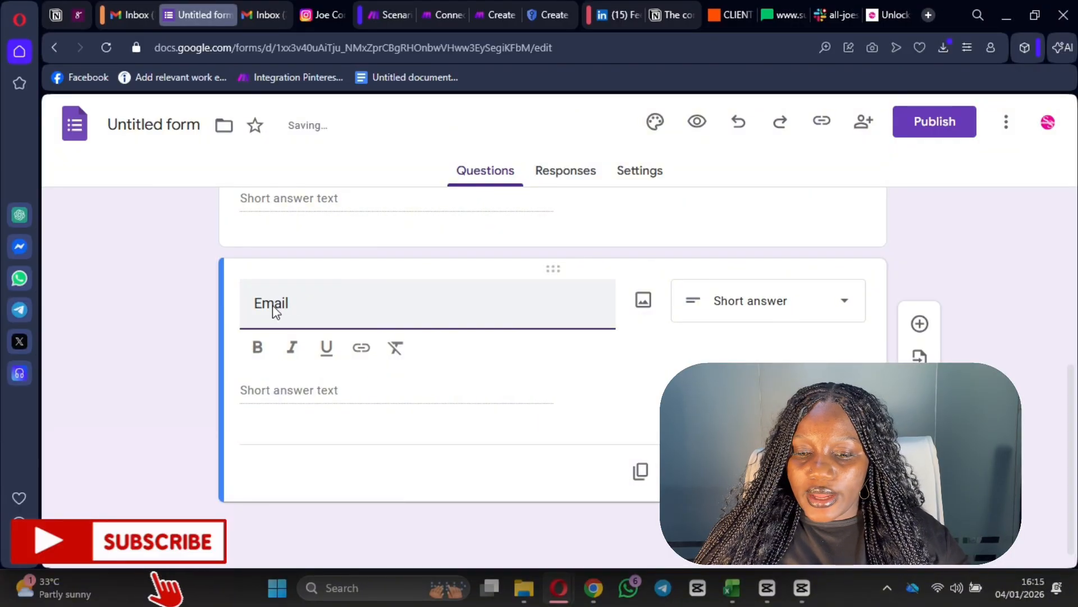
pyautogui.write('address')
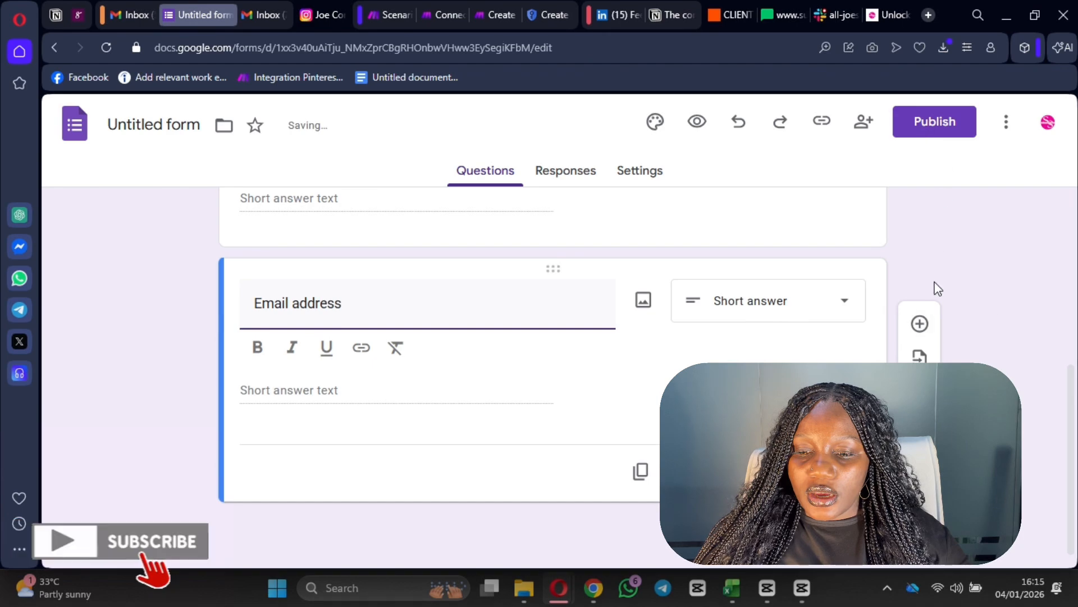
pyautogui.click(977, 275)
pyautogui.scroll(5, 945, 294)
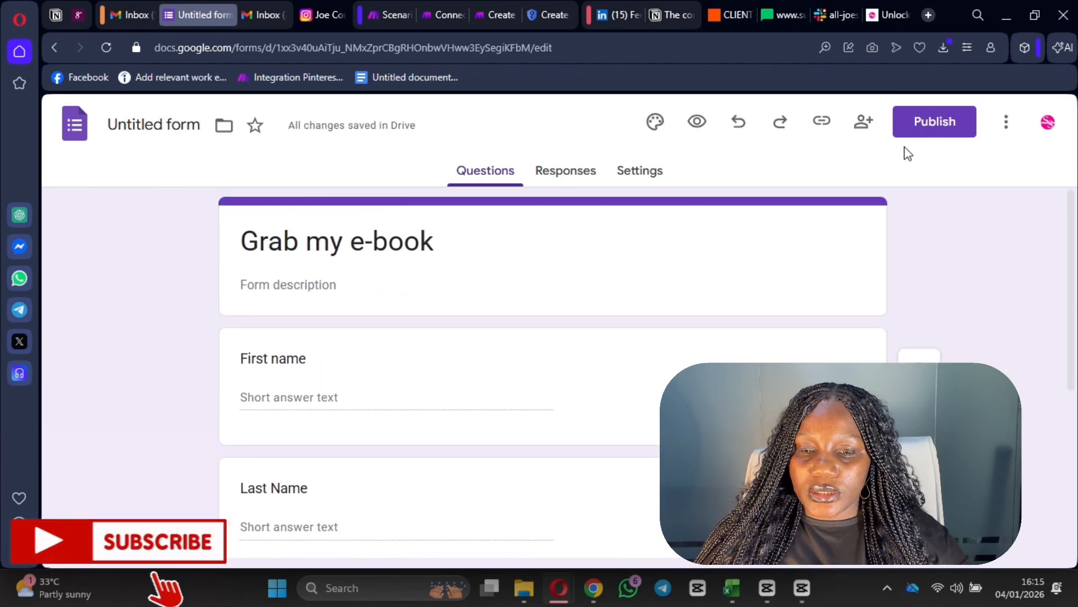
# - Publish the form and keep 'Grab my e-book' as its document name
pyautogui.click(959, 119)
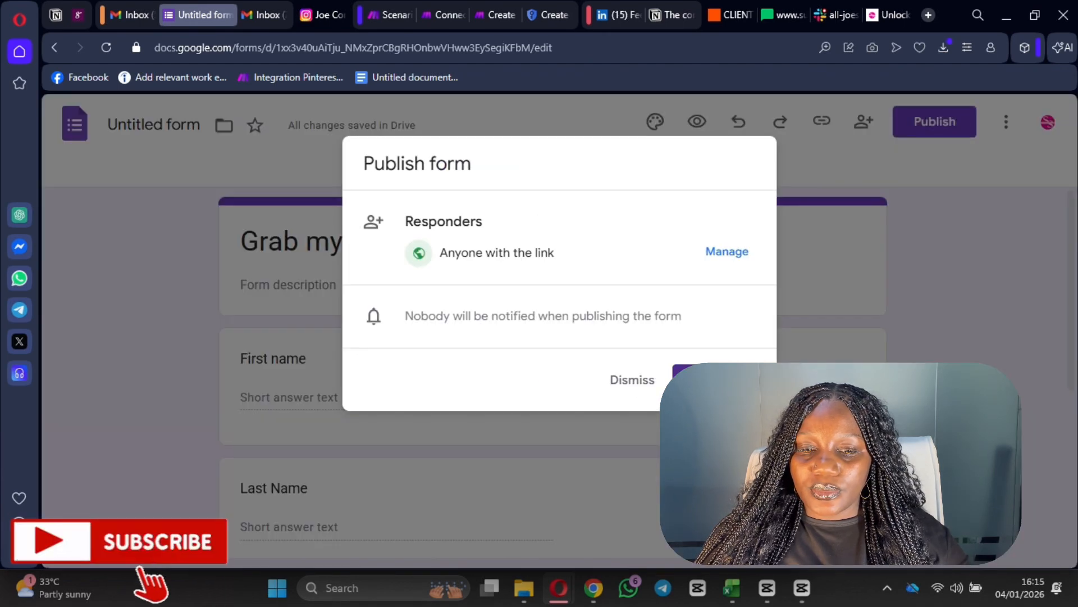
pyautogui.click(712, 380)
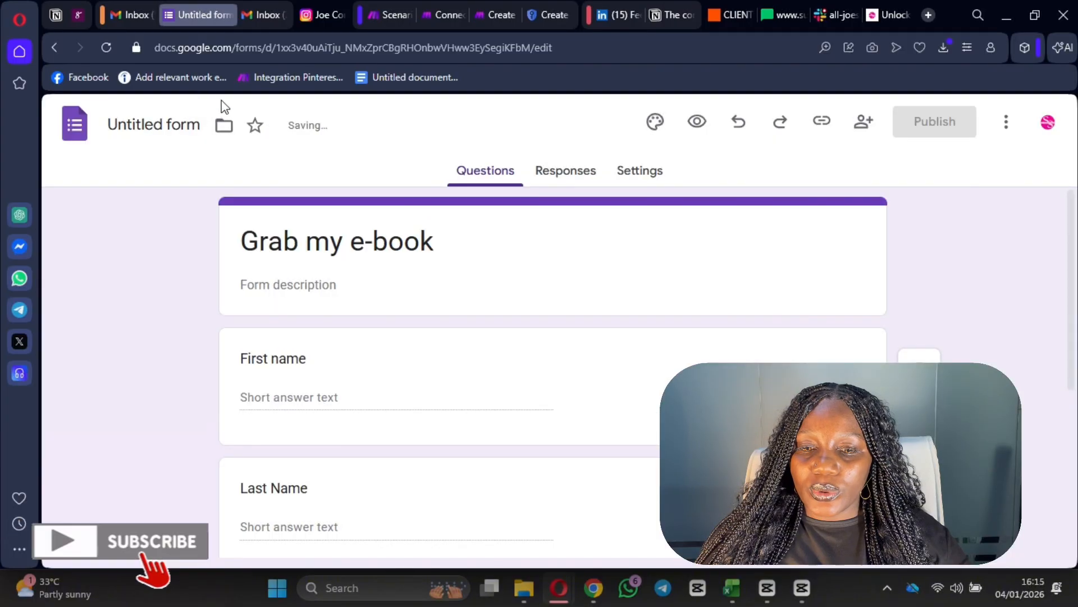
pyautogui.click(164, 124)
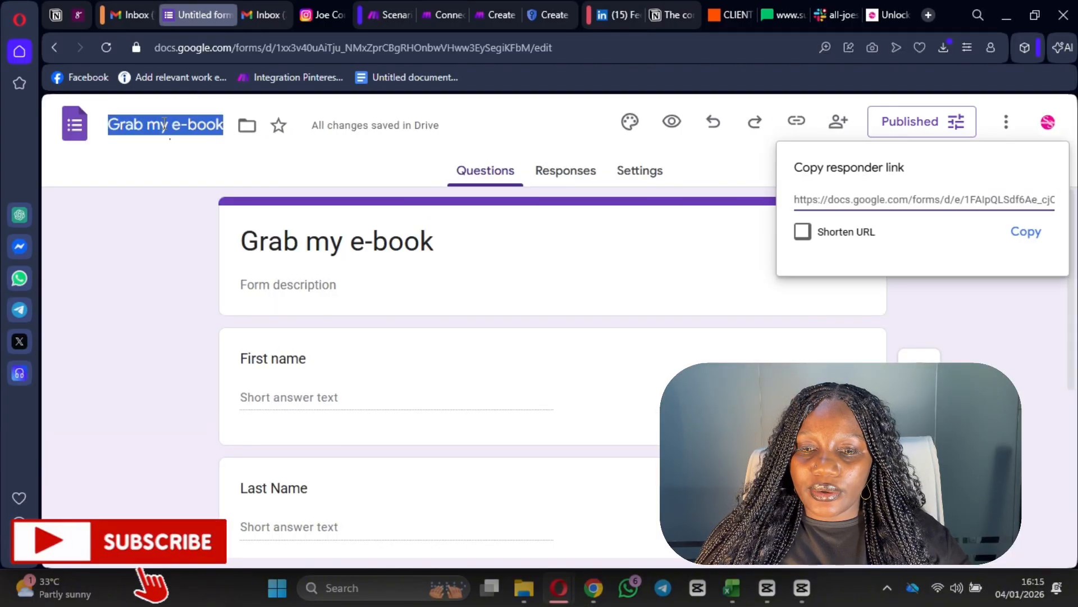
pyautogui.click(1050, 308)
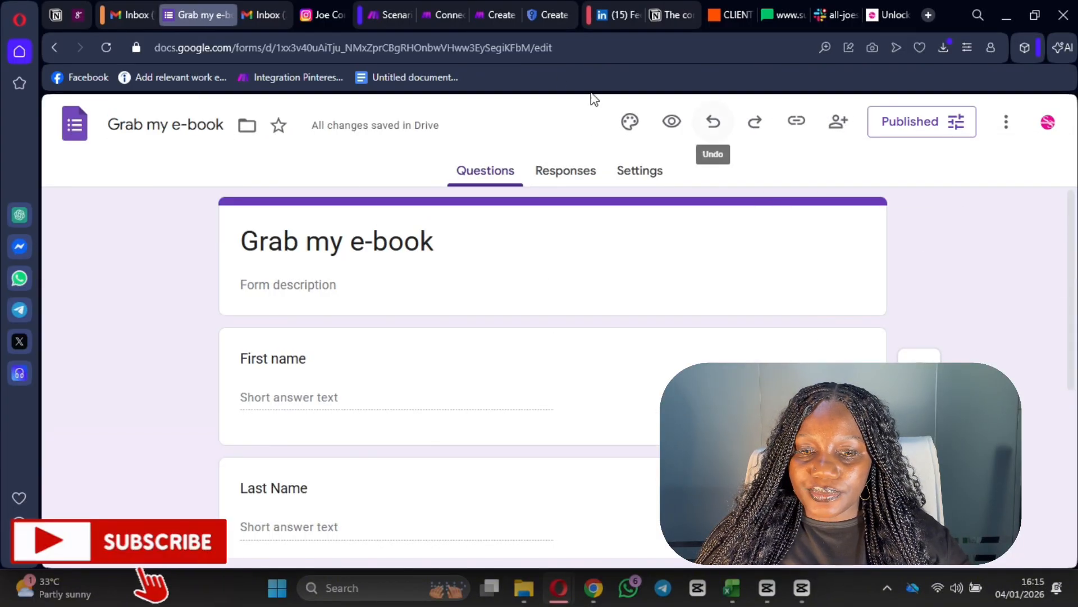
# - Select the form ID in the browser's address bar
pyautogui.click(454, 47)
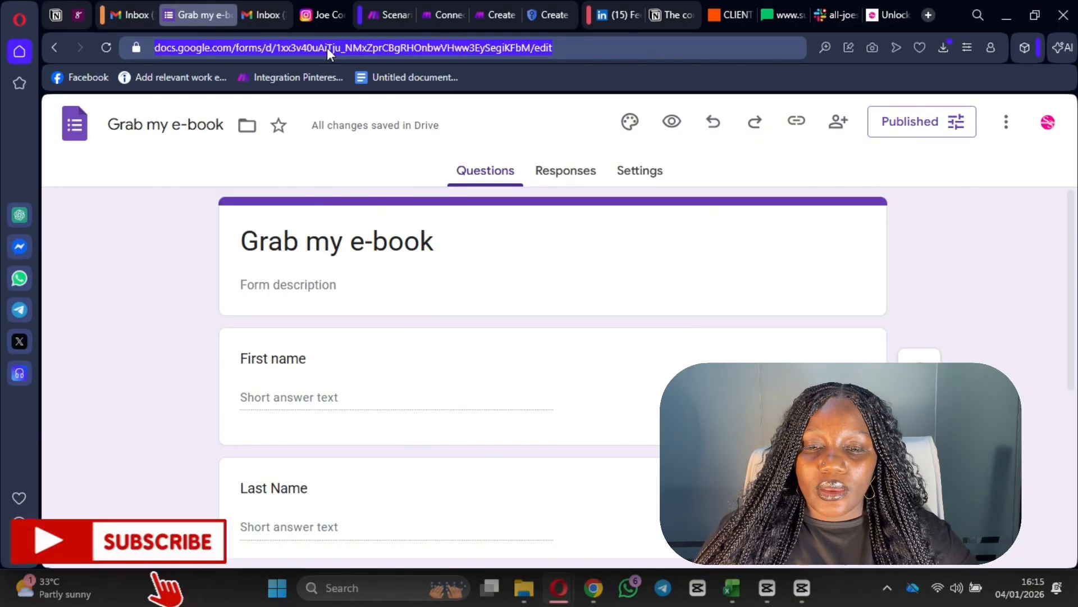
pyautogui.click(277, 48)
pyautogui.moveTo(276, 47); pyautogui.dragTo(526, 48)
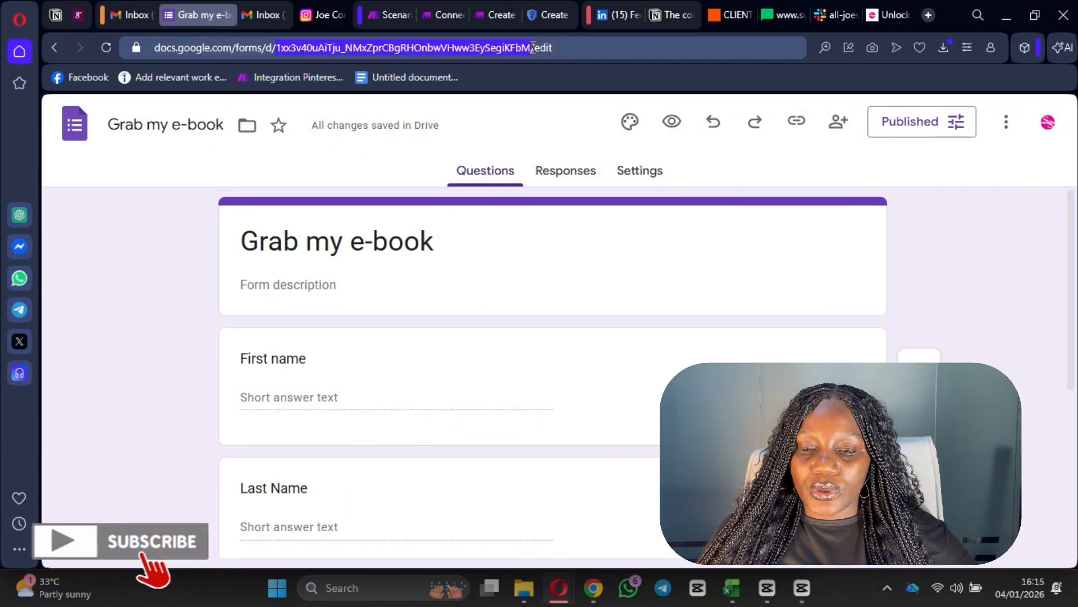
# - Create a new scenario from the Make organization dashboard and search the apps for Google Forms
pyautogui.click(389, 17)
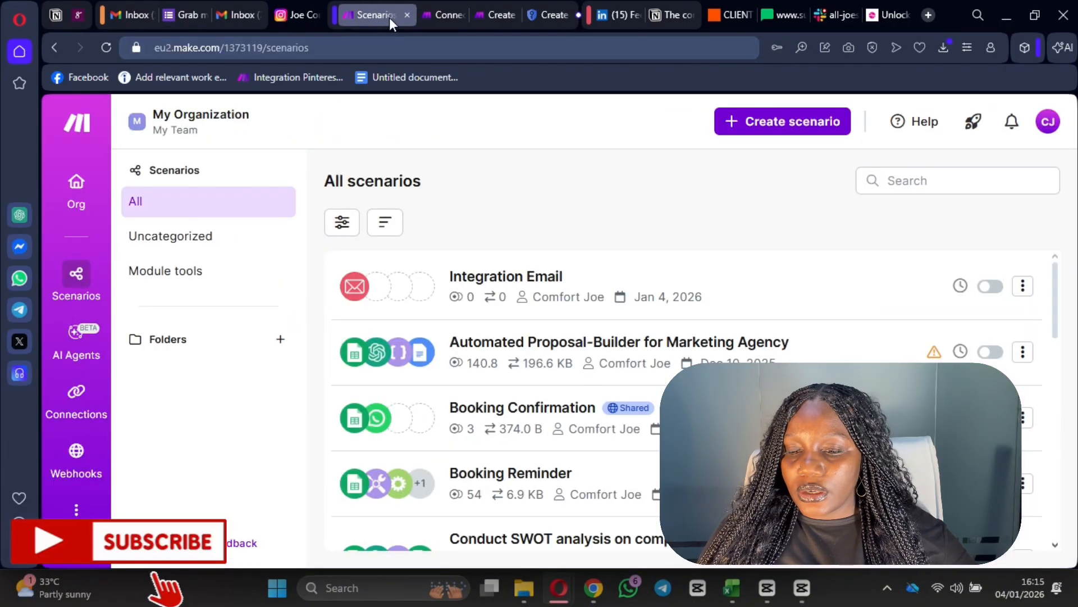
pyautogui.click(99, 202)
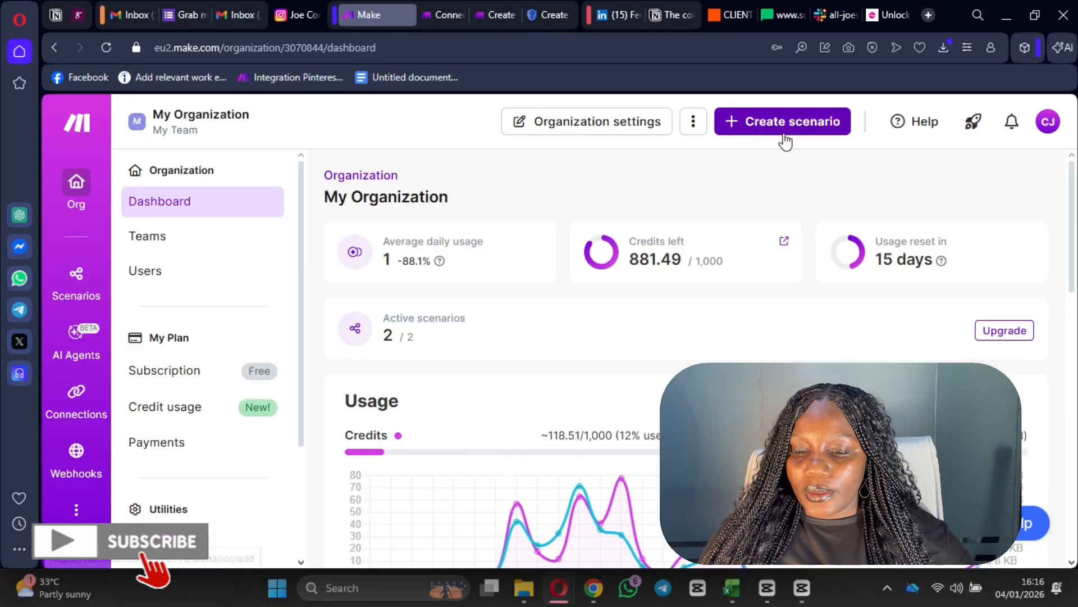
pyautogui.click(780, 114)
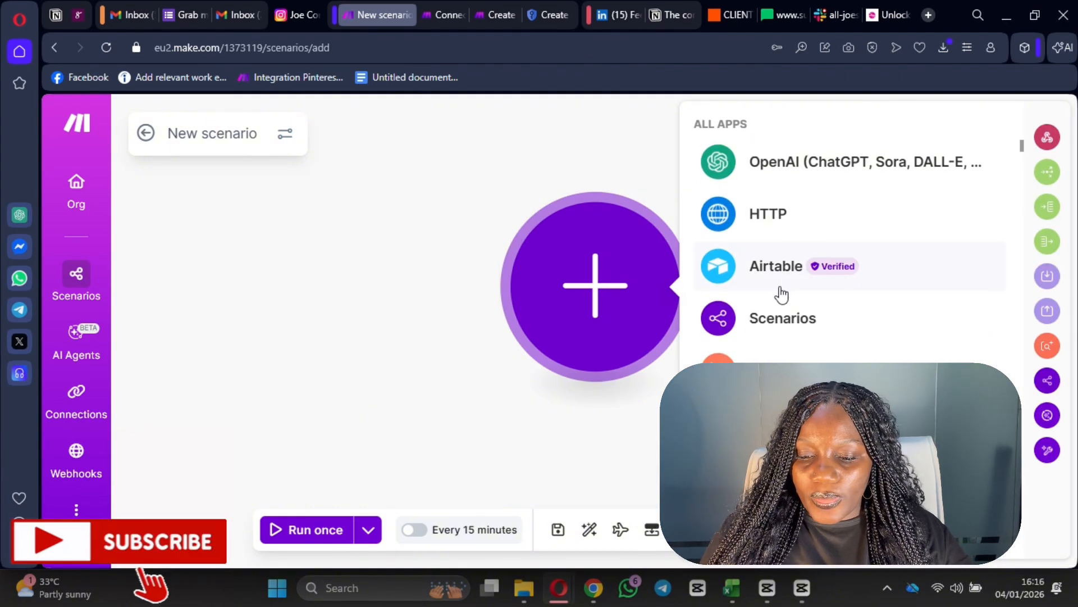
pyautogui.scroll(-5, 851, 281)
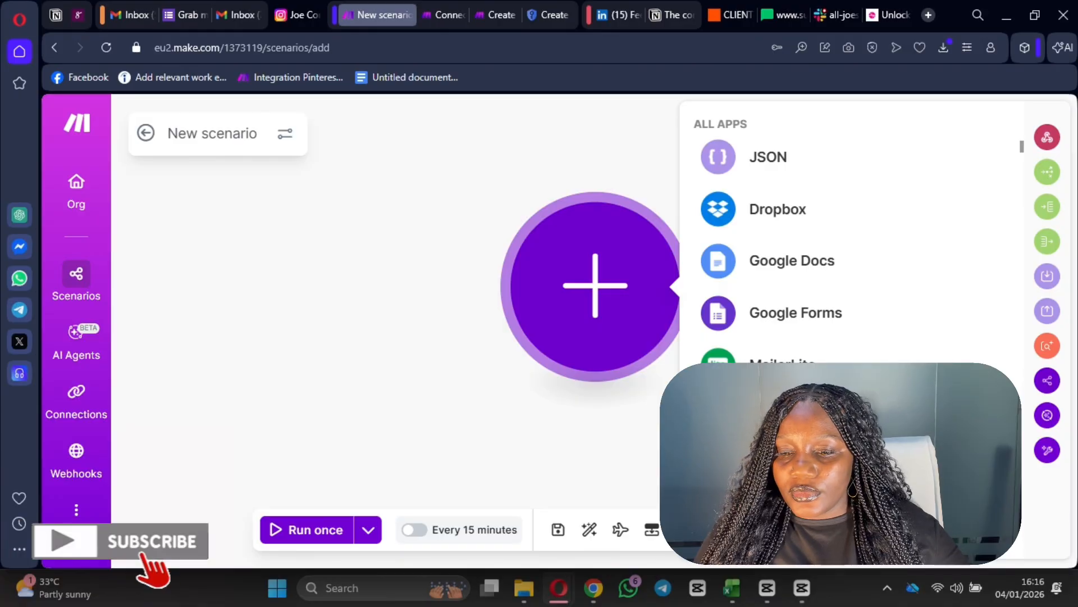
pyautogui.write('google sheets')
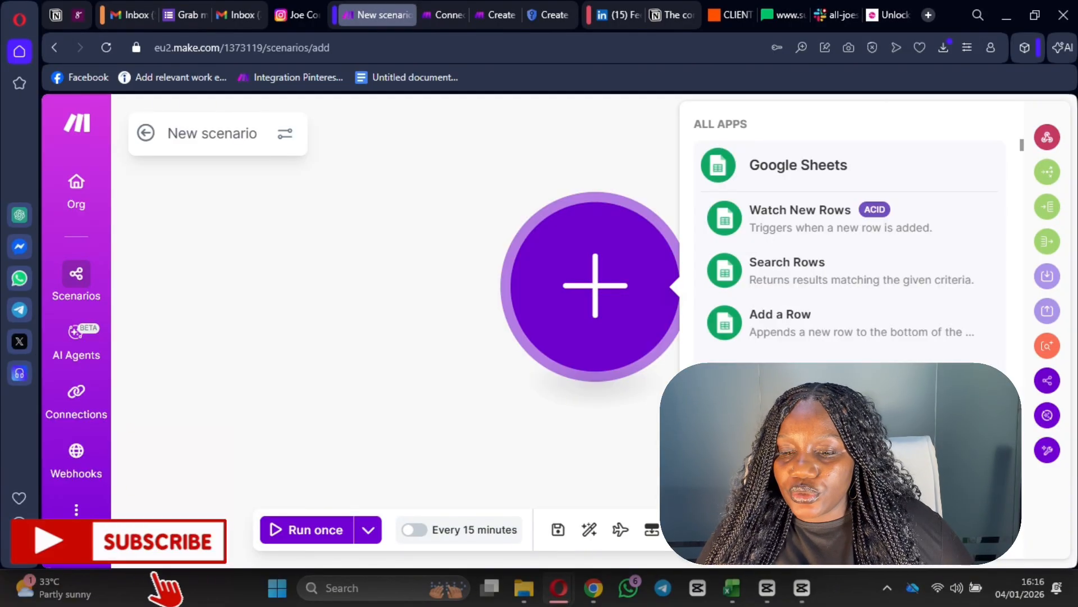
pyautogui.write('le form')
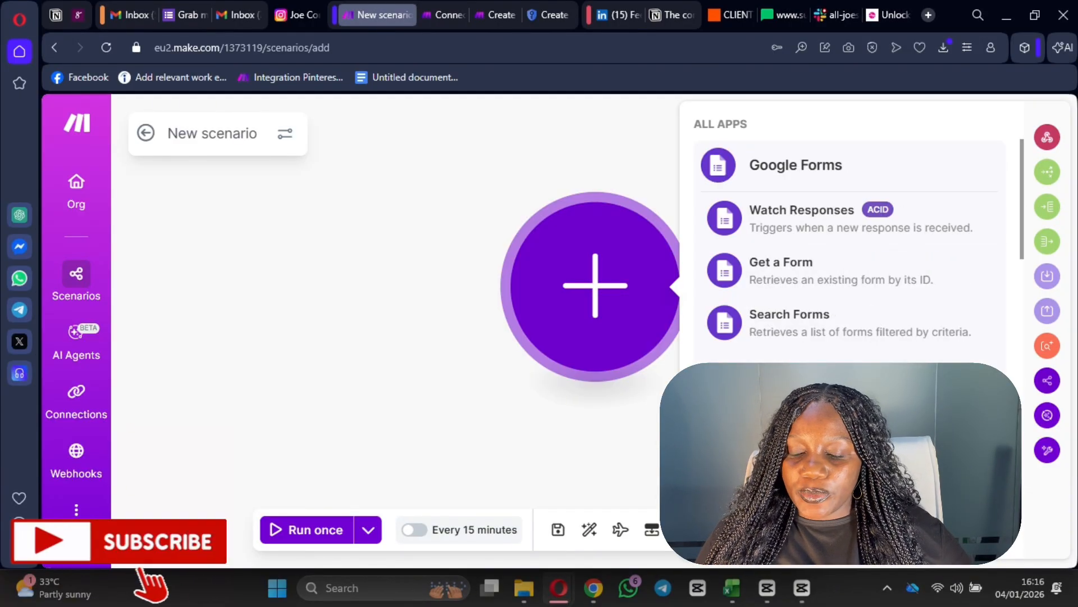
# - Add a Google Forms Watch Responses trigger for the 'Grab my e-book' form with Limit 1
pyautogui.click(780, 222)
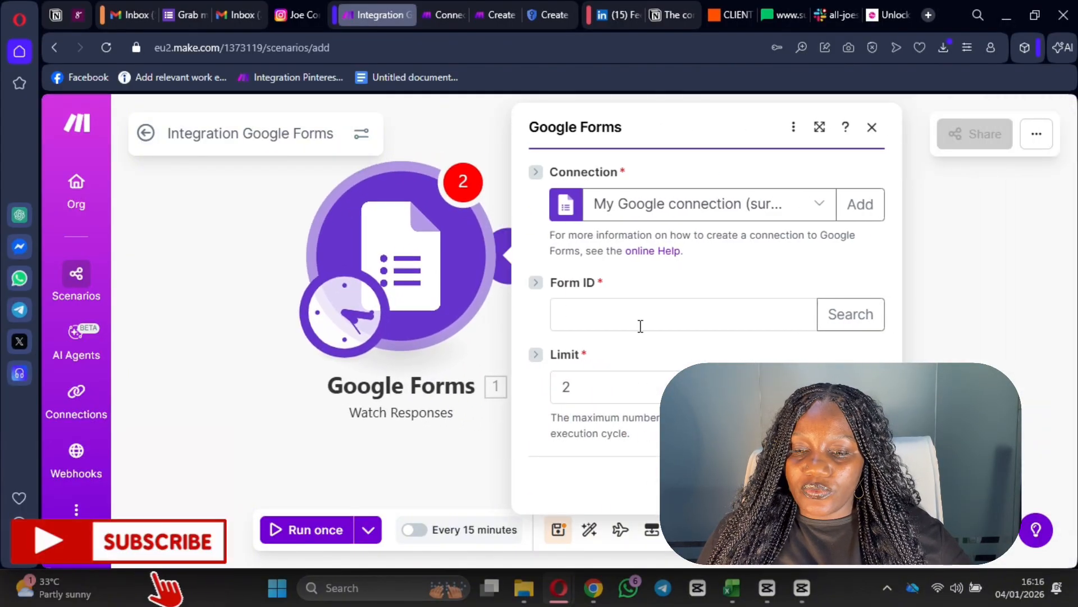
pyautogui.click(638, 321)
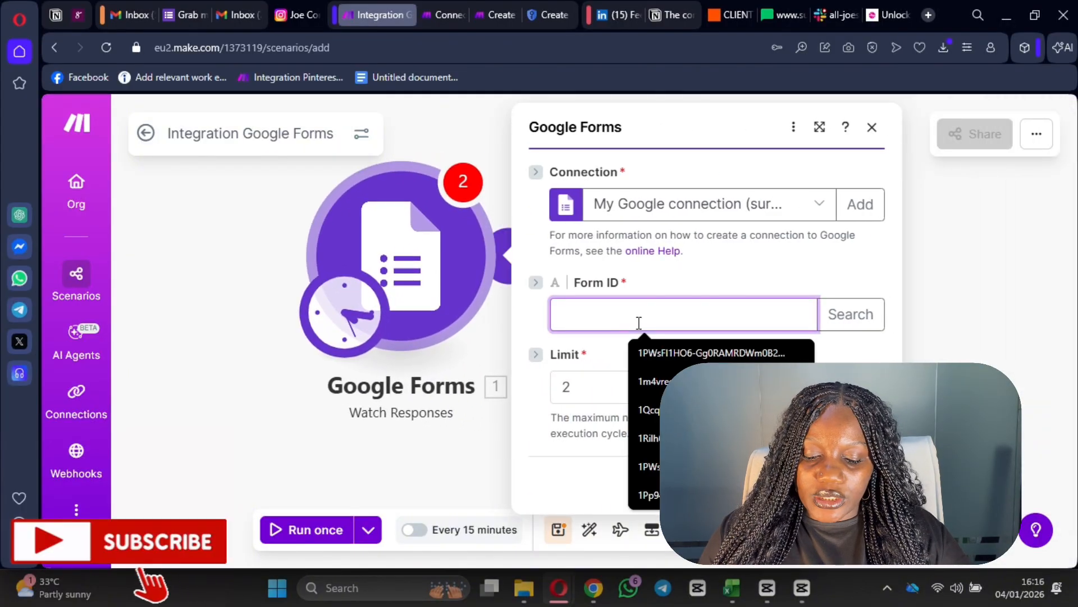
pyautogui.hotkey('ctrl', 'v')
pyautogui.click(851, 330)
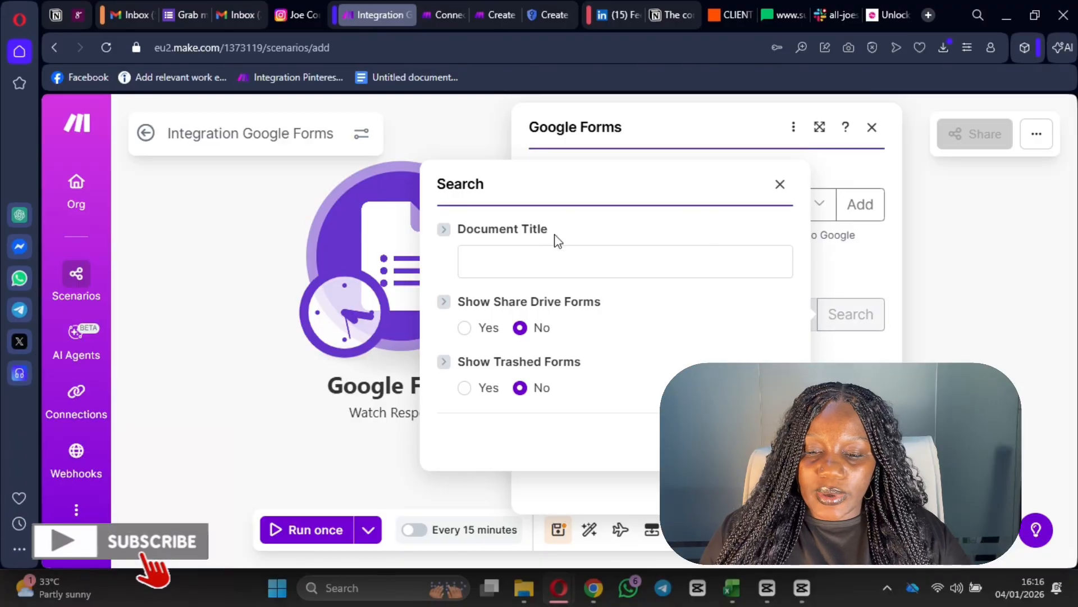
pyautogui.click(558, 258)
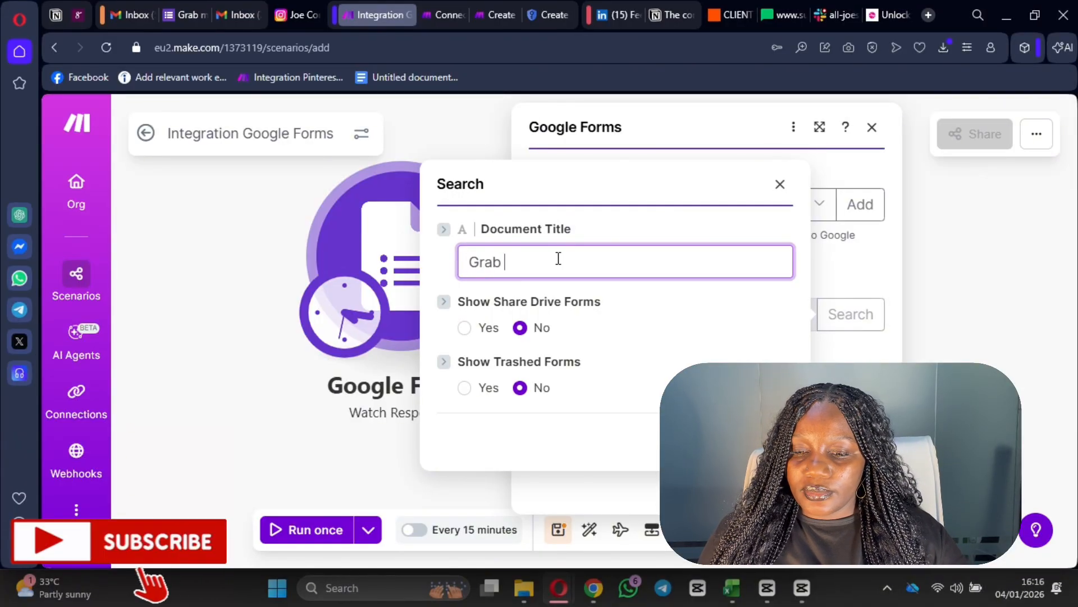
pyautogui.write('Grab my e-book')
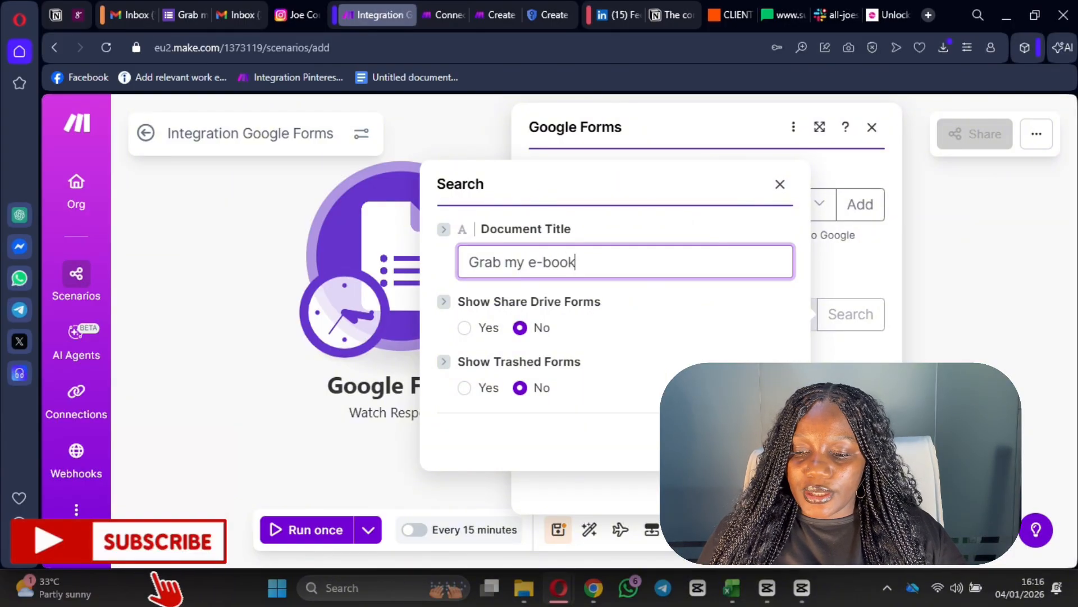
pyautogui.press('Return')
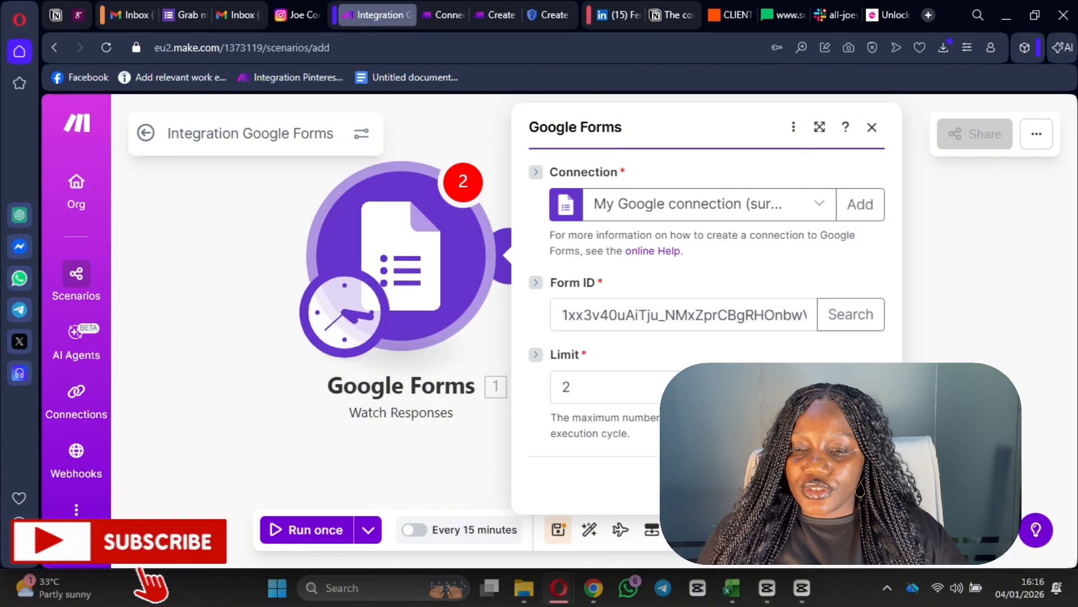
pyautogui.click(634, 382)
pyautogui.write('1')
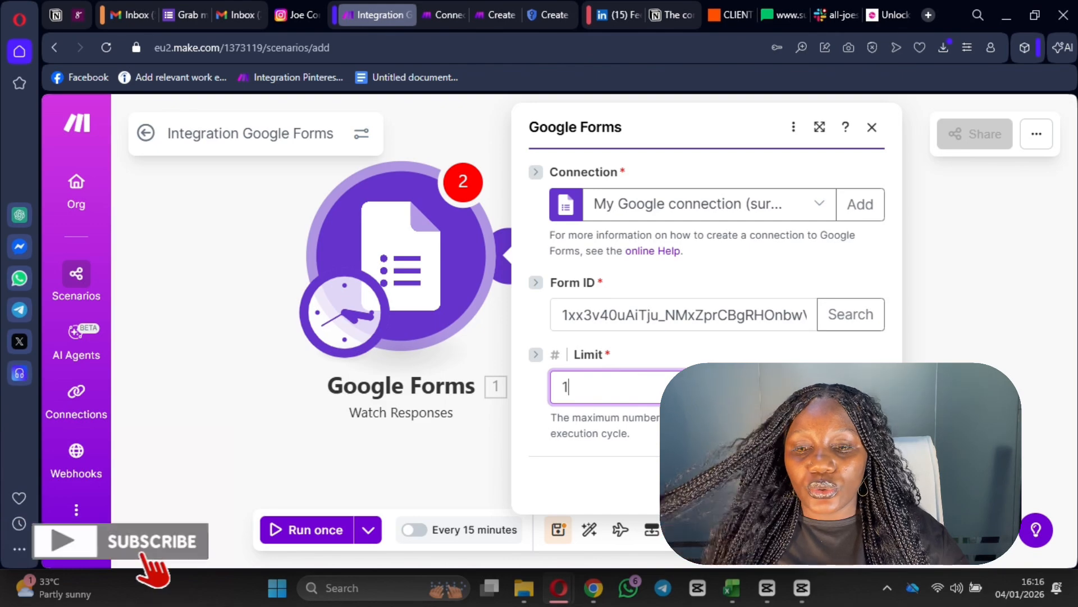
pyautogui.press('Return')
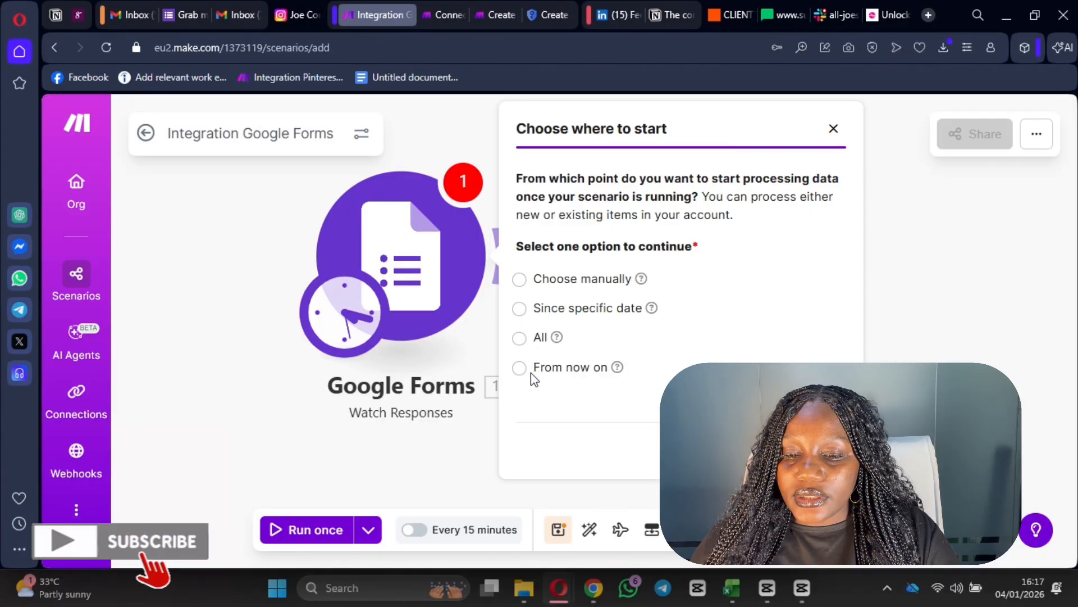
# - Set the trigger to start from now on and add an empty next module
pyautogui.click(520, 368)
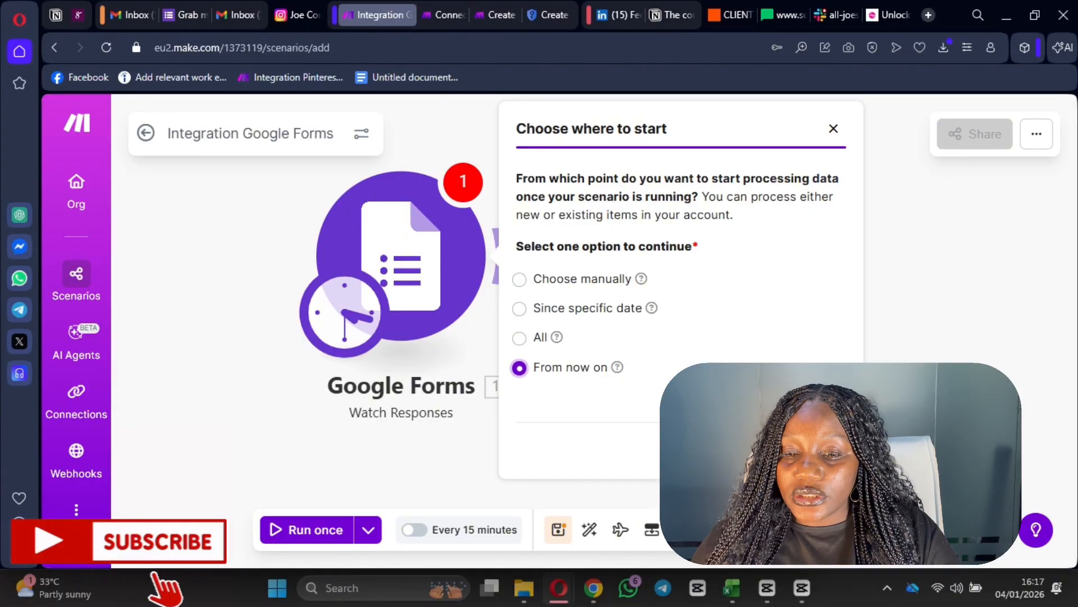
pyautogui.click(820, 450)
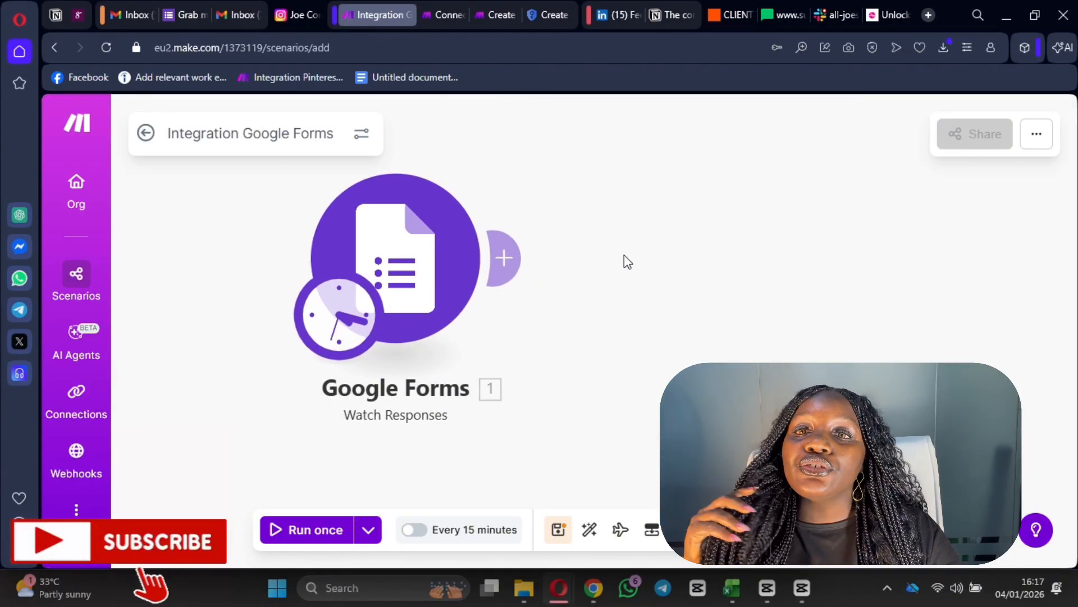
pyautogui.click(513, 273)
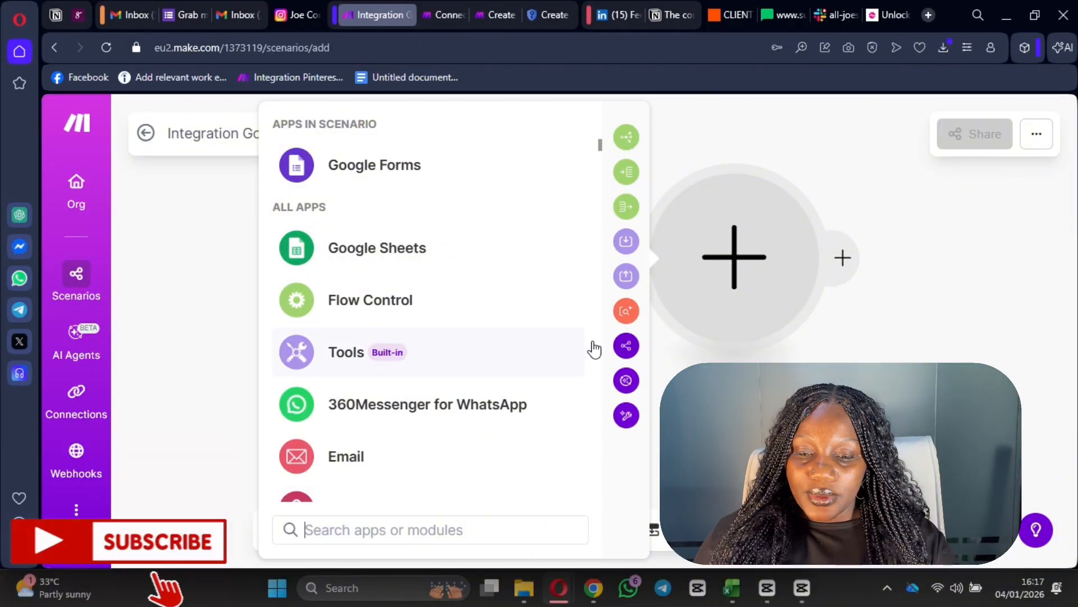
pyautogui.scroll(-1, 355, 425)
pyautogui.scroll(-5, 399, 441)
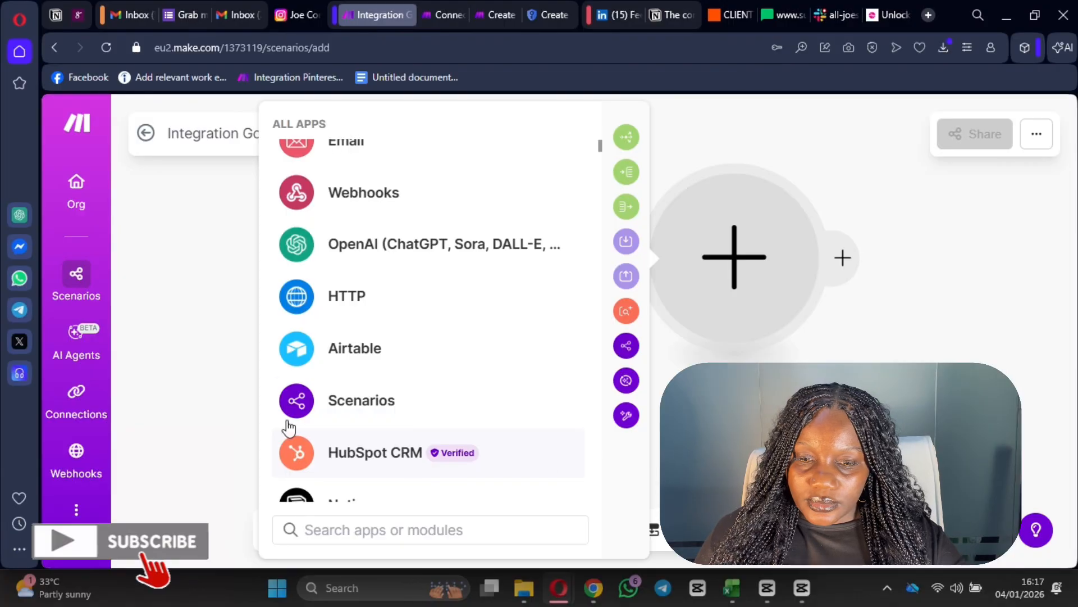
pyautogui.scroll(-3, 404, 444)
# - Add Dropbox's Upload a File module and try assigning the existing Dropbox connection
pyautogui.write('d')
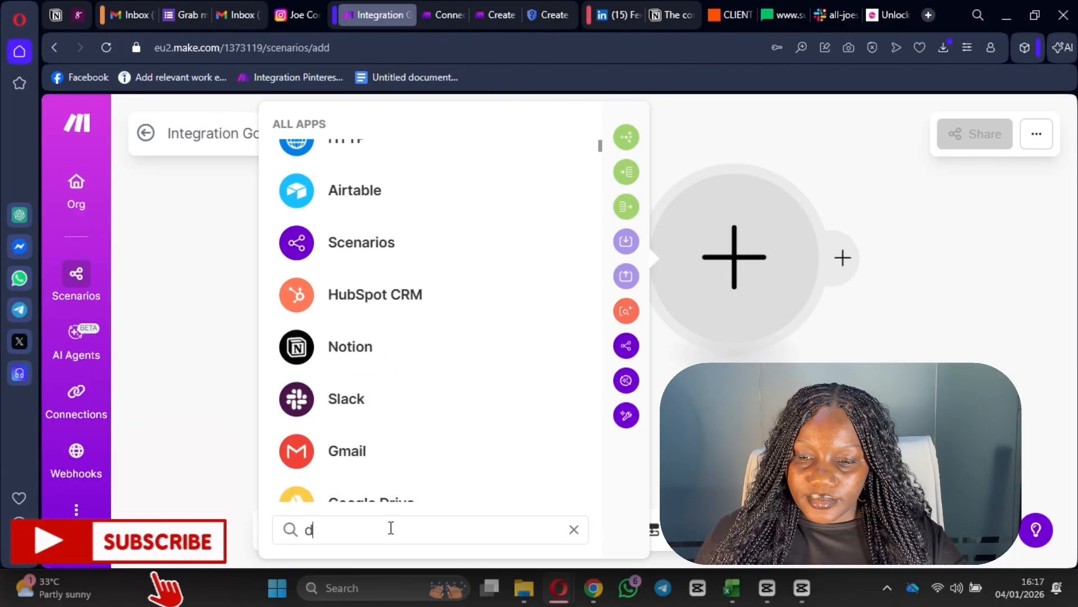
pyautogui.write('ropbox')
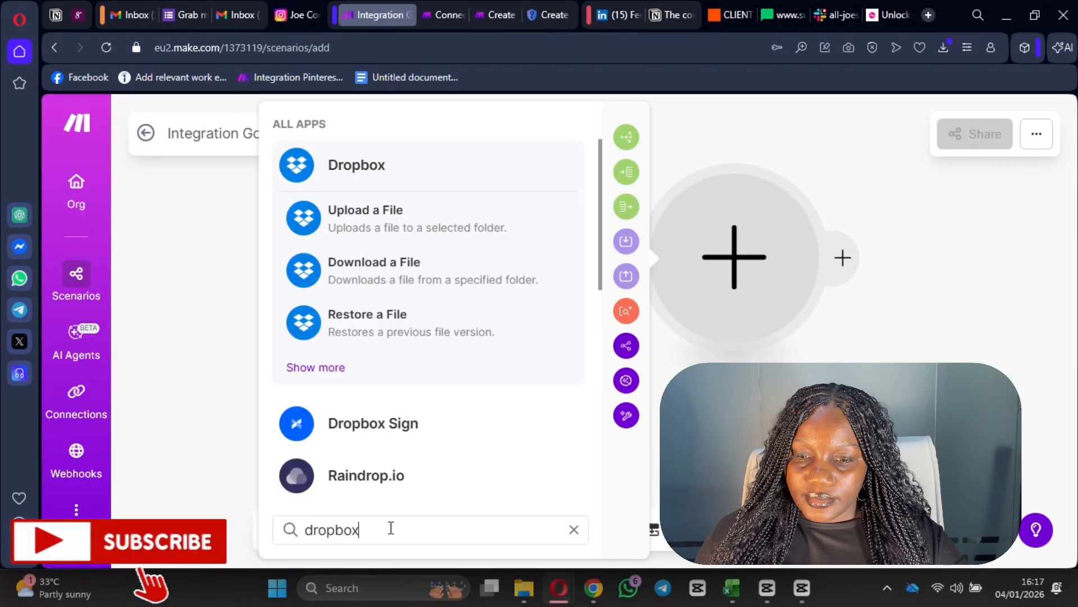
pyautogui.click(407, 231)
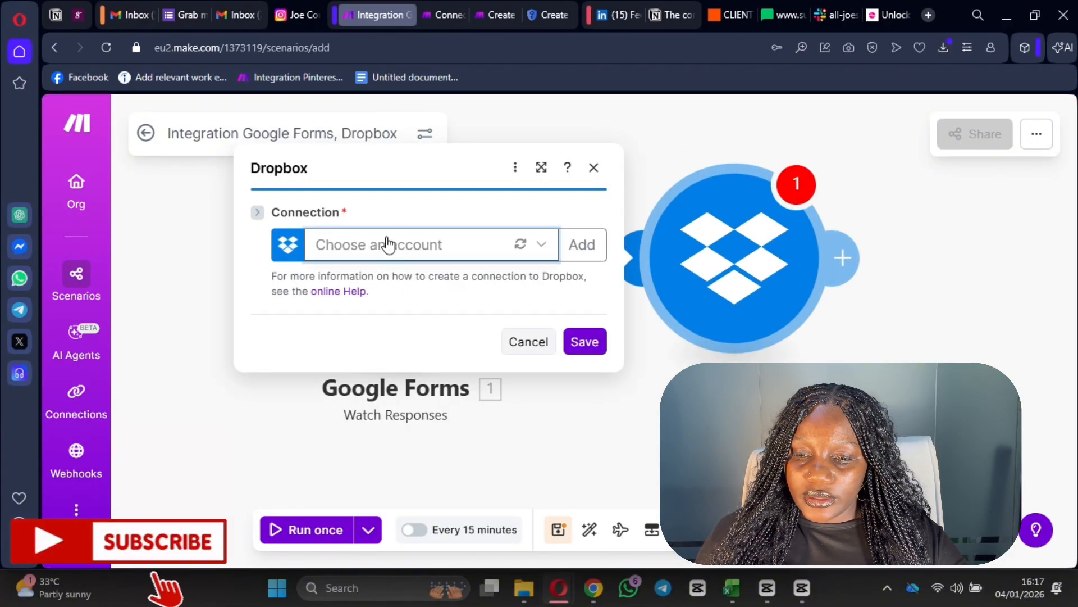
pyautogui.click(387, 245)
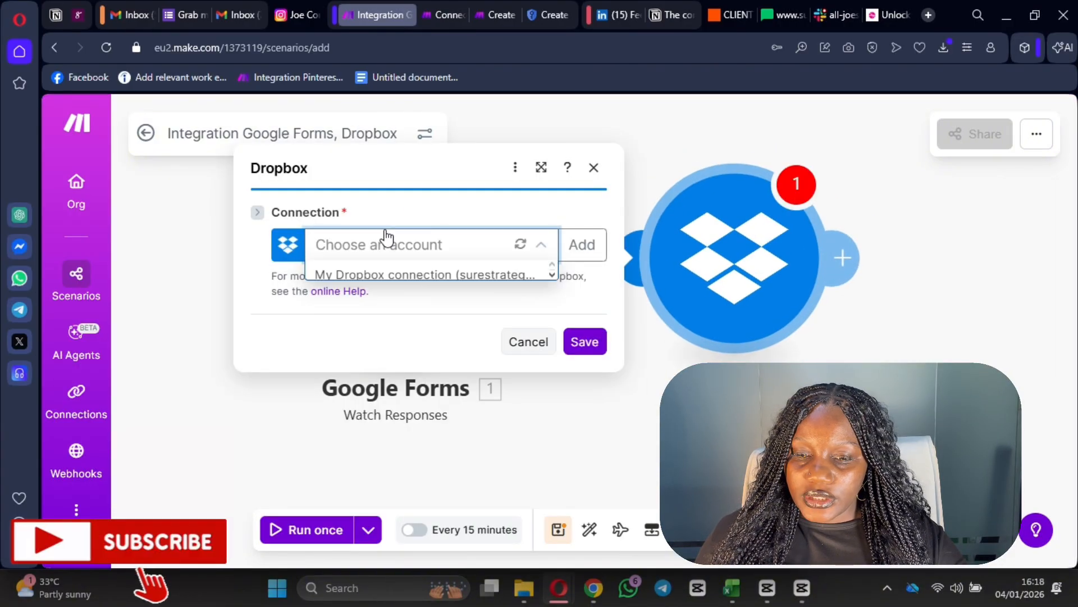
pyautogui.click(431, 276)
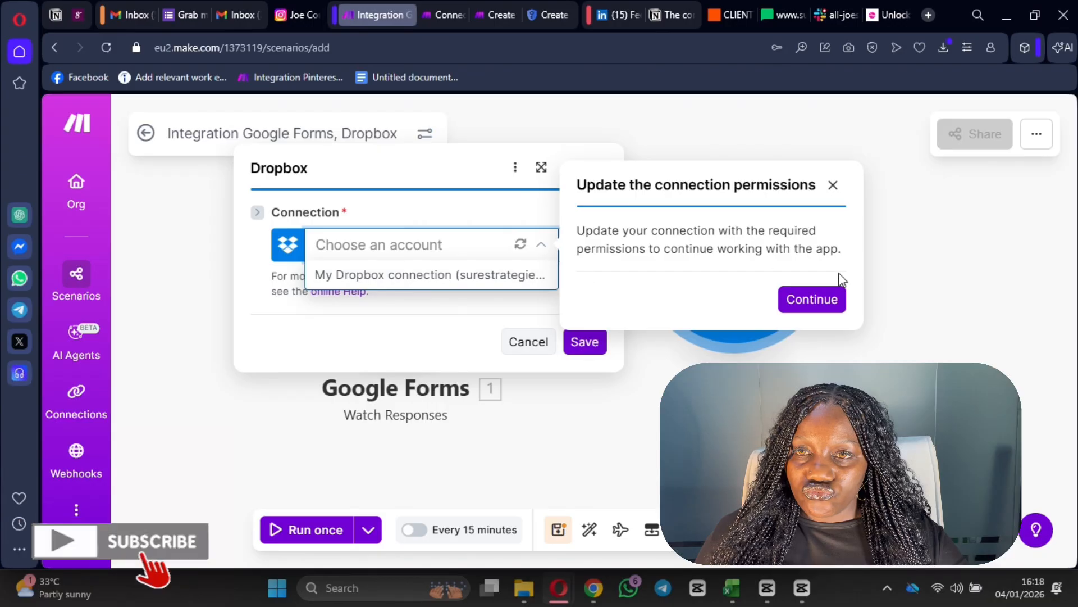
pyautogui.click(809, 298)
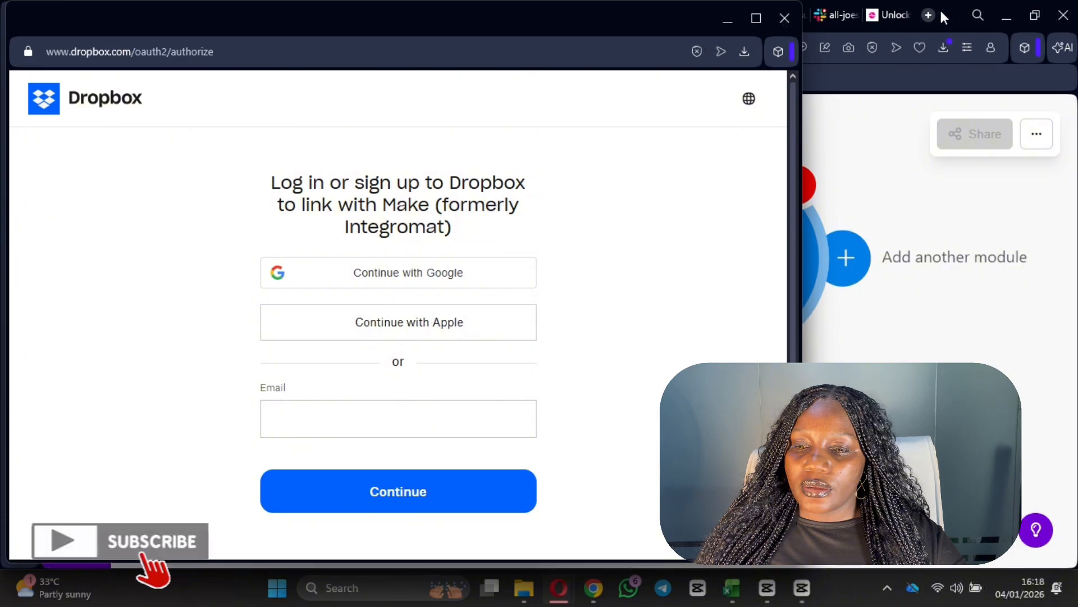
pyautogui.click(785, 18)
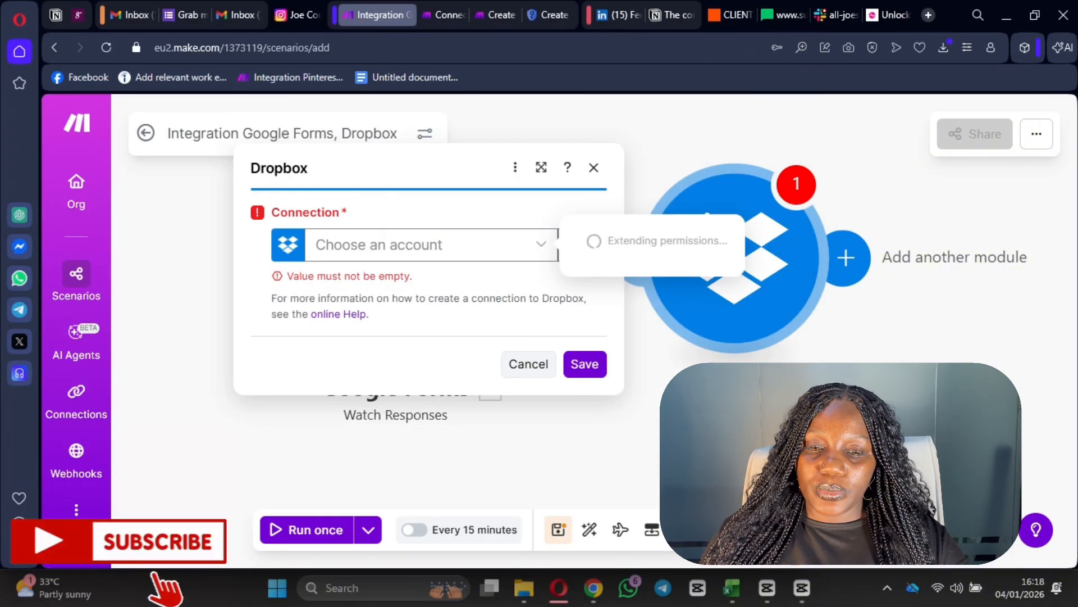
pyautogui.click(592, 169)
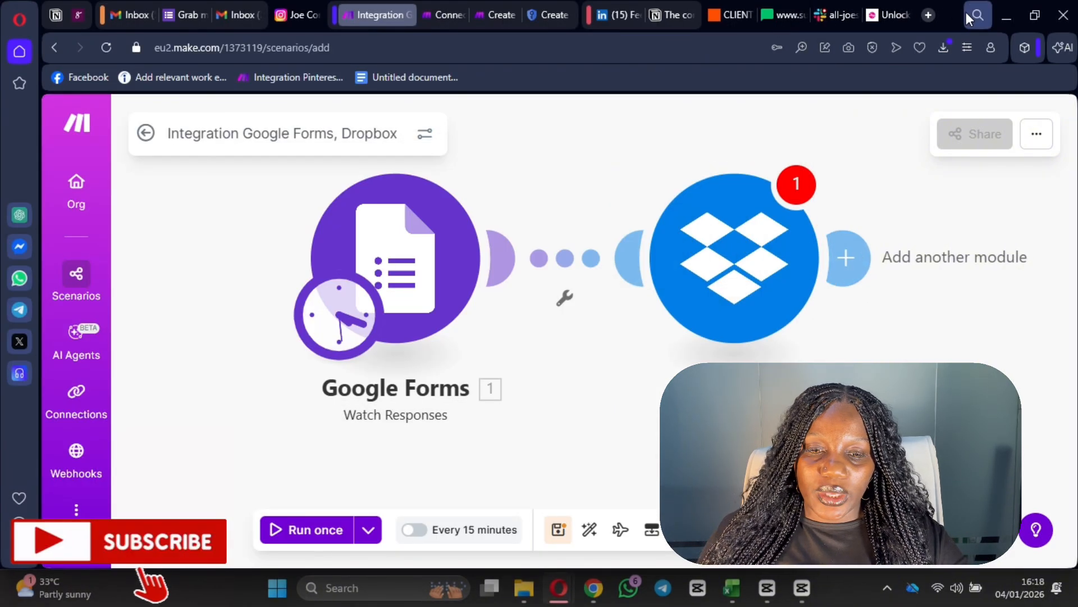
# - Go to the Dropbox login page in a new browser tab
pyautogui.click(927, 15)
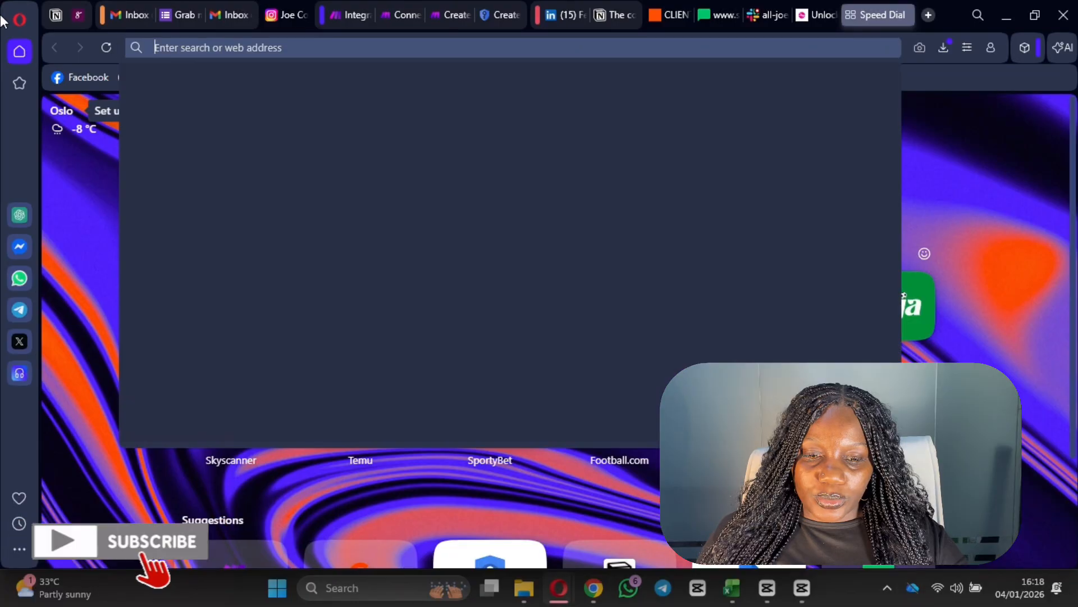
pyautogui.write('dropbox')
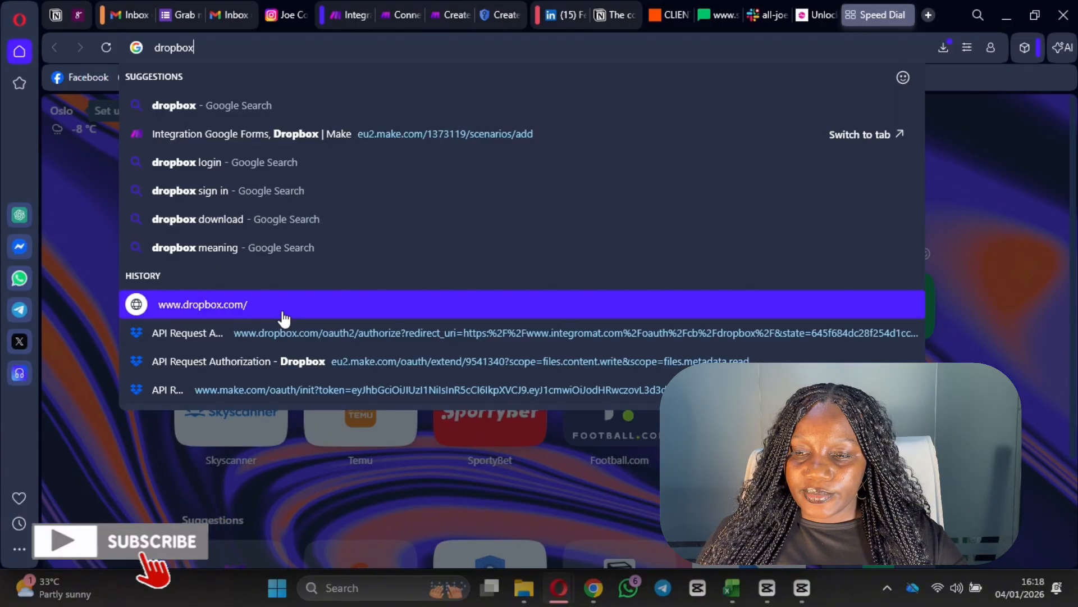
pyautogui.click(284, 318)
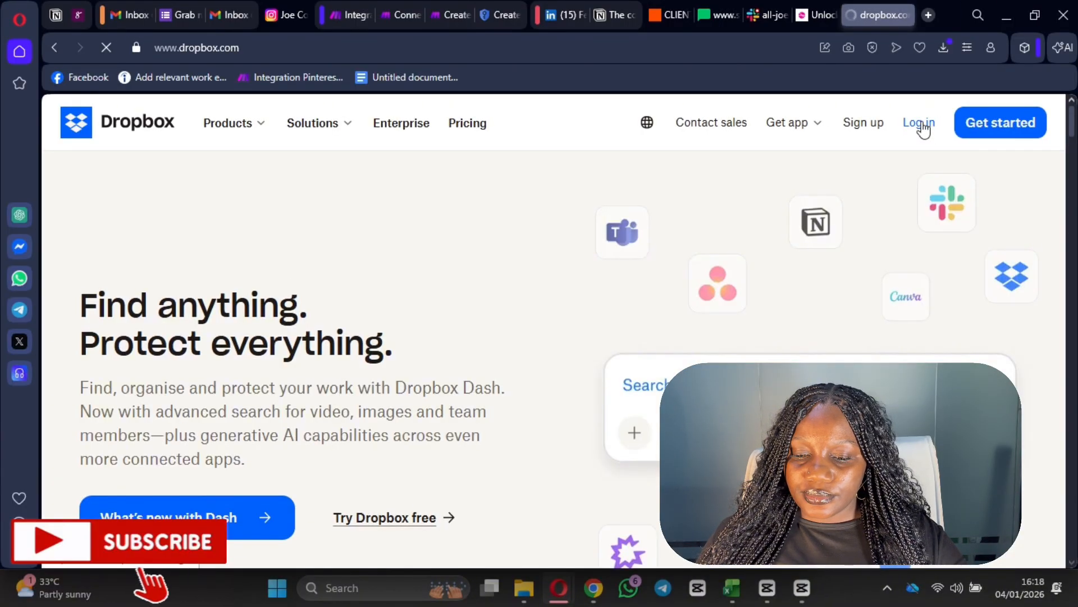
pyautogui.click(922, 125)
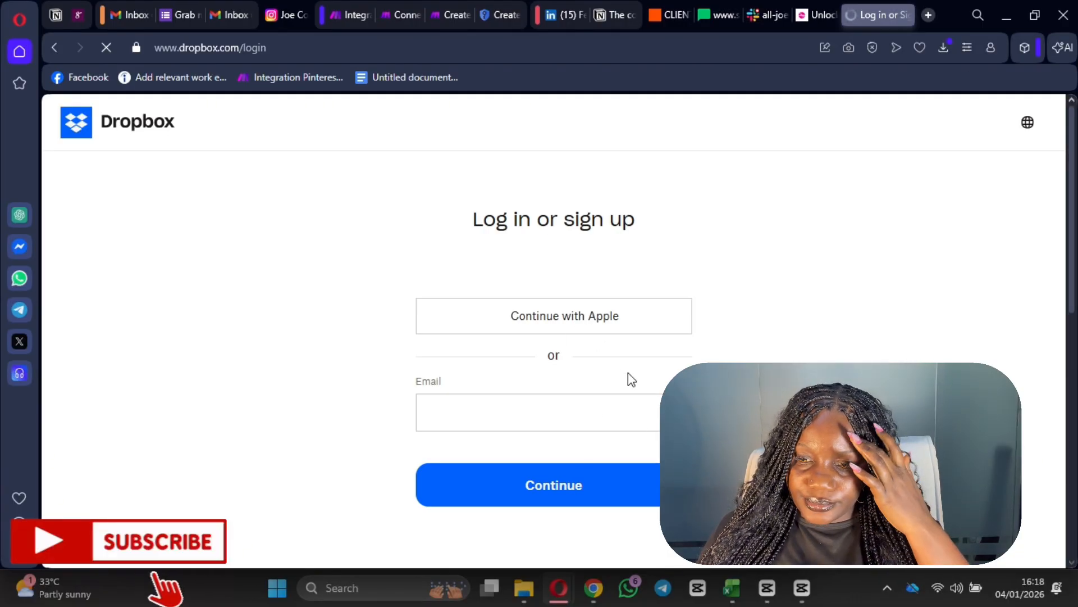
# - Dismiss the cookie notice and sign in to Dropbox with the Google account
pyautogui.scroll(-7, 628, 372)
pyautogui.scroll(5, 626, 432)
pyautogui.click(520, 337)
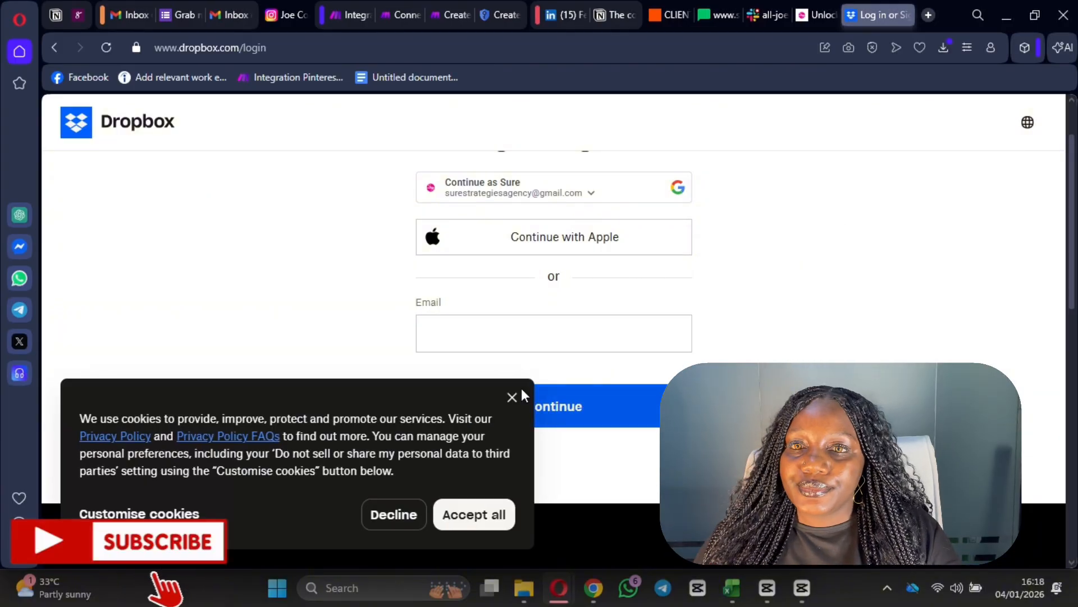
pyautogui.click(510, 397)
pyautogui.scroll(2, 637, 436)
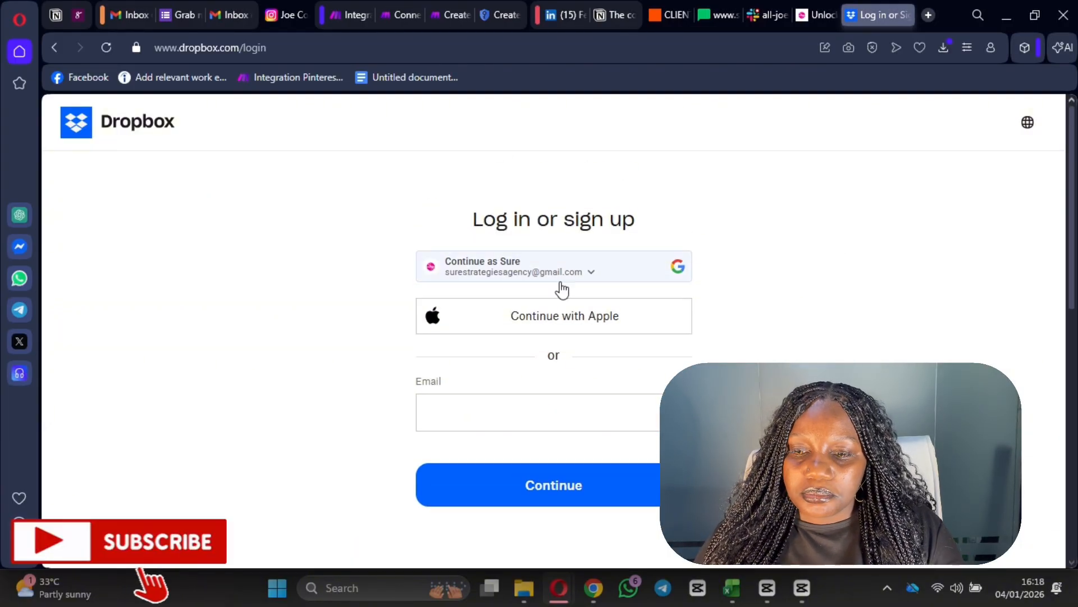
pyautogui.click(561, 285)
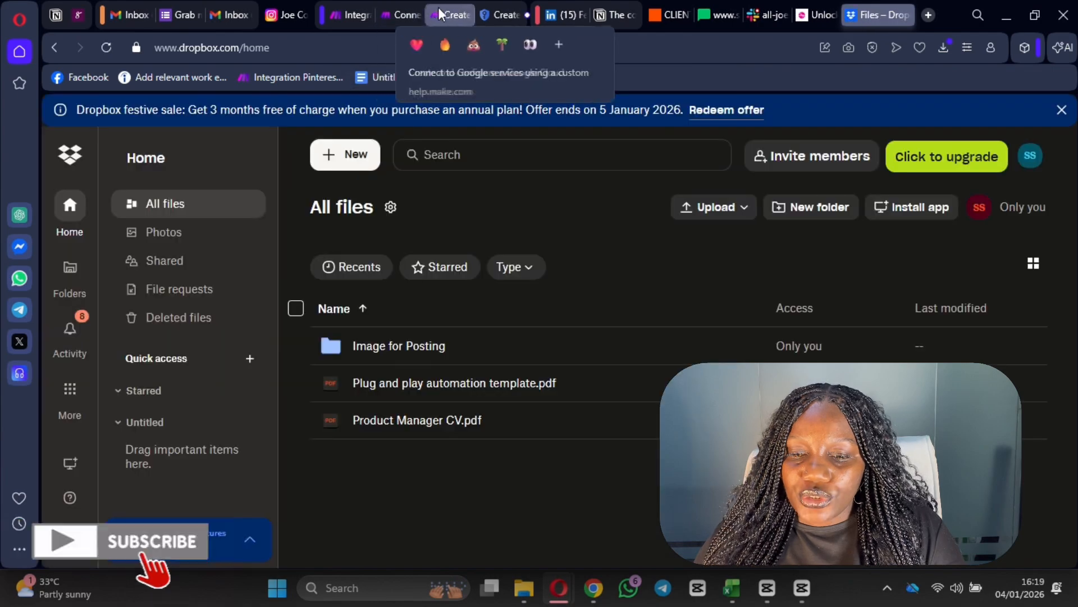
# - In the Integration scenario, give the Dropbox module the existing connection and allow Make access
pyautogui.click(443, 14)
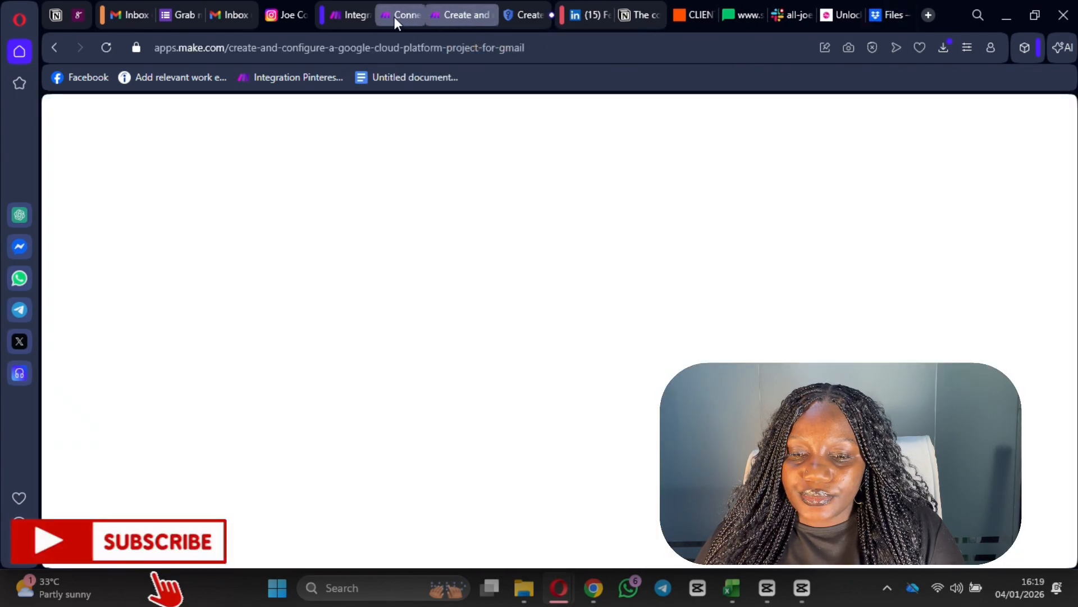
pyautogui.click(346, 18)
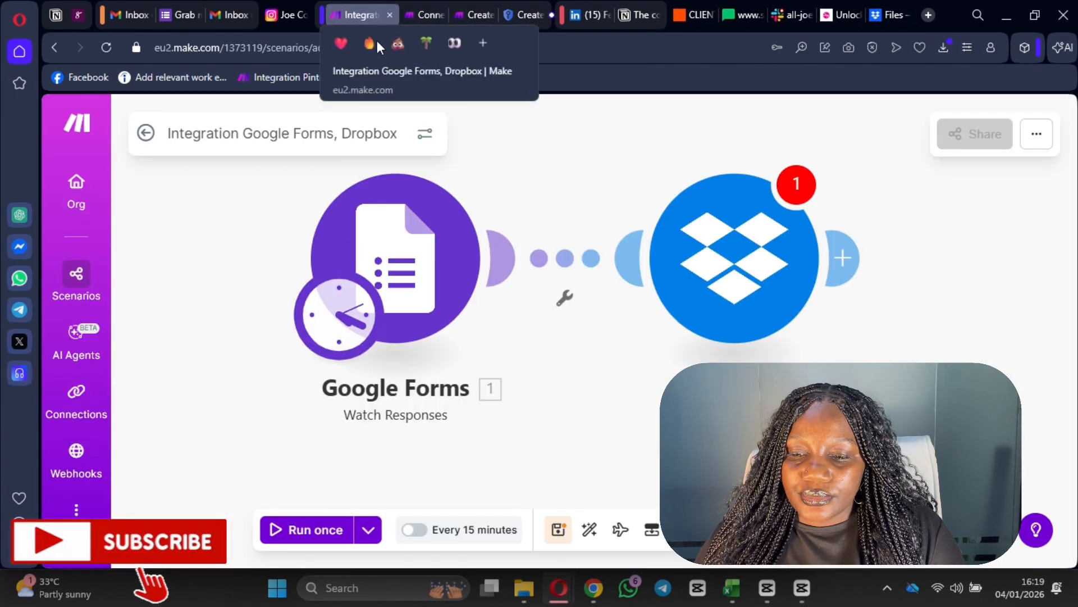
pyautogui.click(725, 284)
pyautogui.click(430, 247)
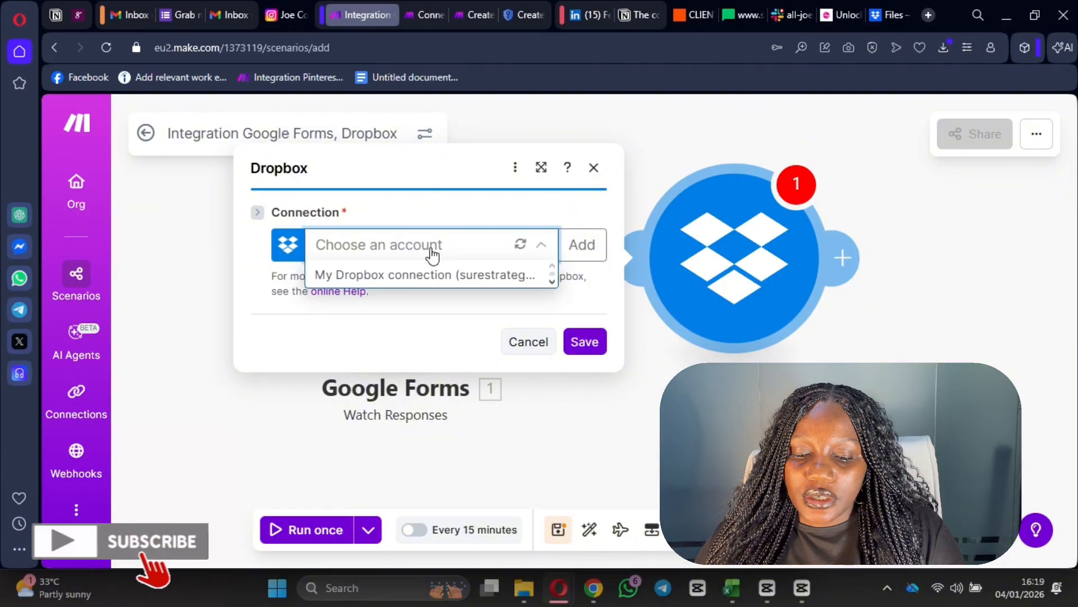
pyautogui.click(434, 275)
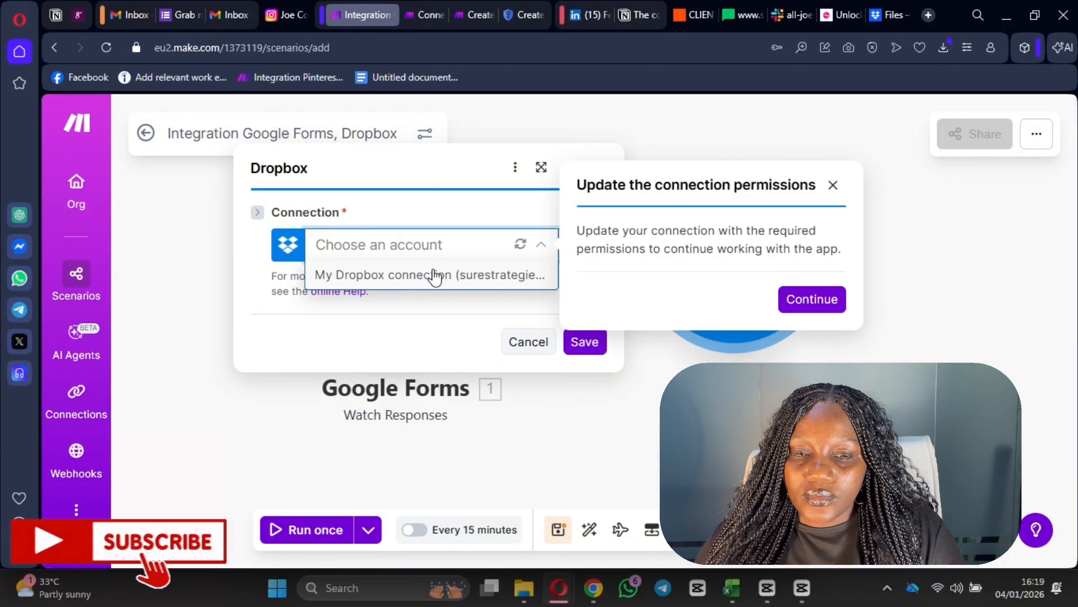
pyautogui.click(815, 299)
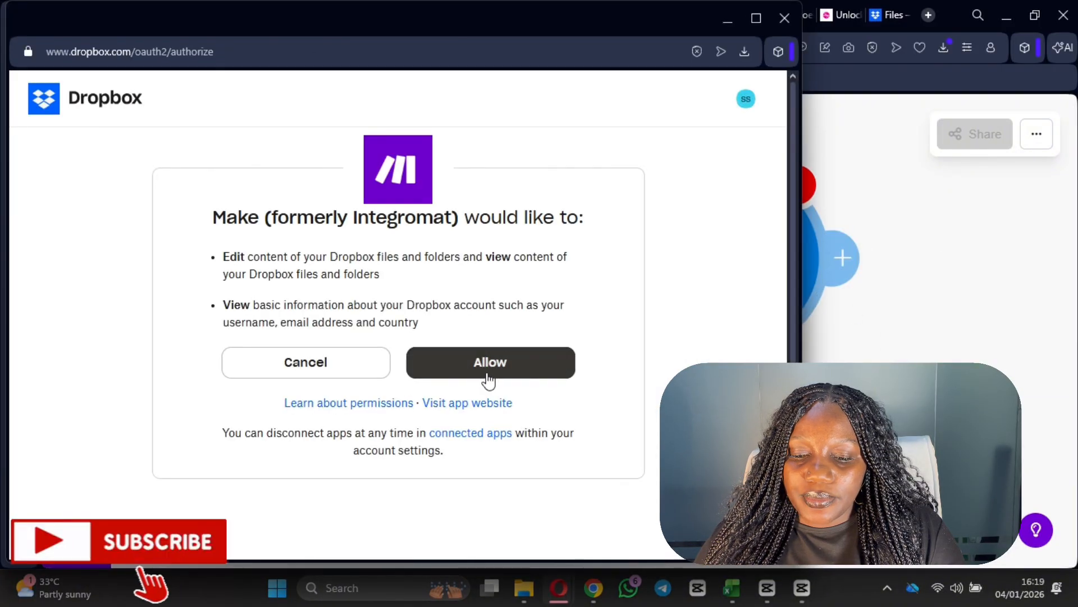
pyautogui.click(492, 376)
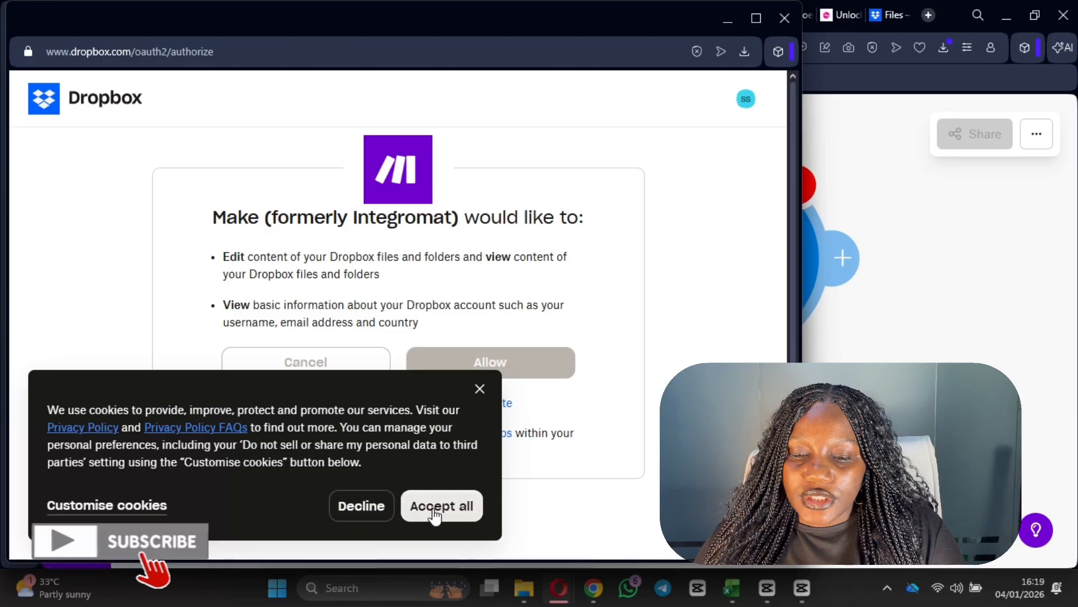
pyautogui.click(444, 512)
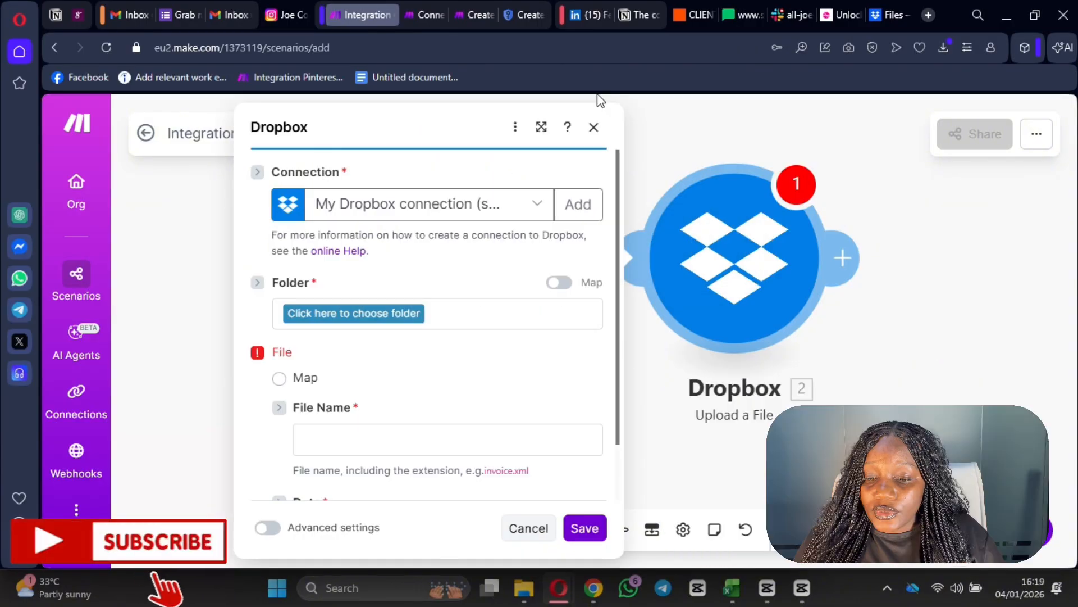
# - Replace the Dropbox Upload a File module with a Dropbox Download a File module after Google Forms
pyautogui.click(597, 126)
pyautogui.rightClick(741, 287)
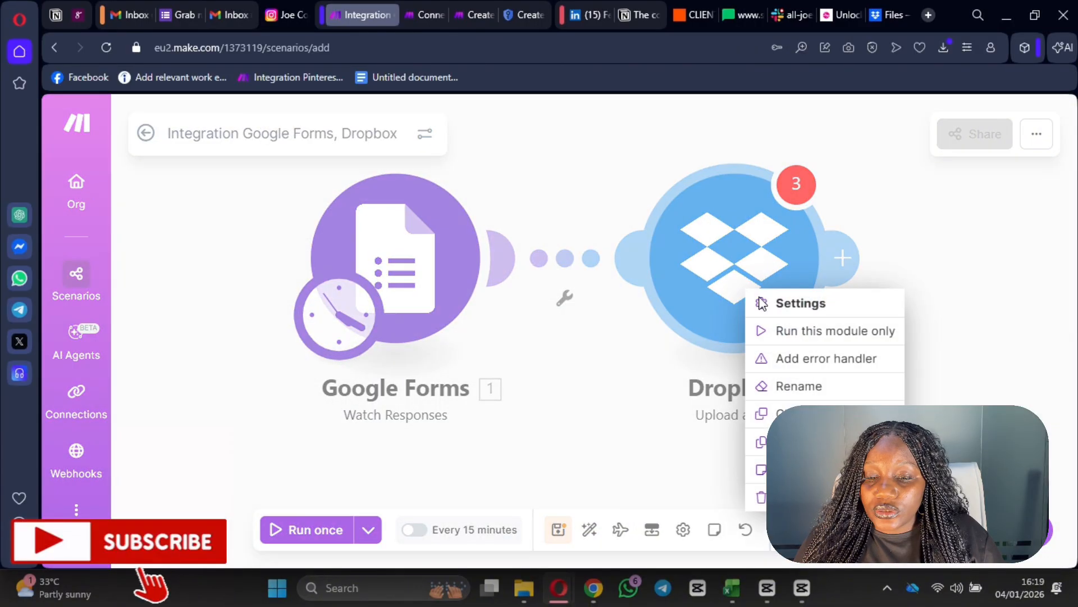
pyautogui.click(787, 497)
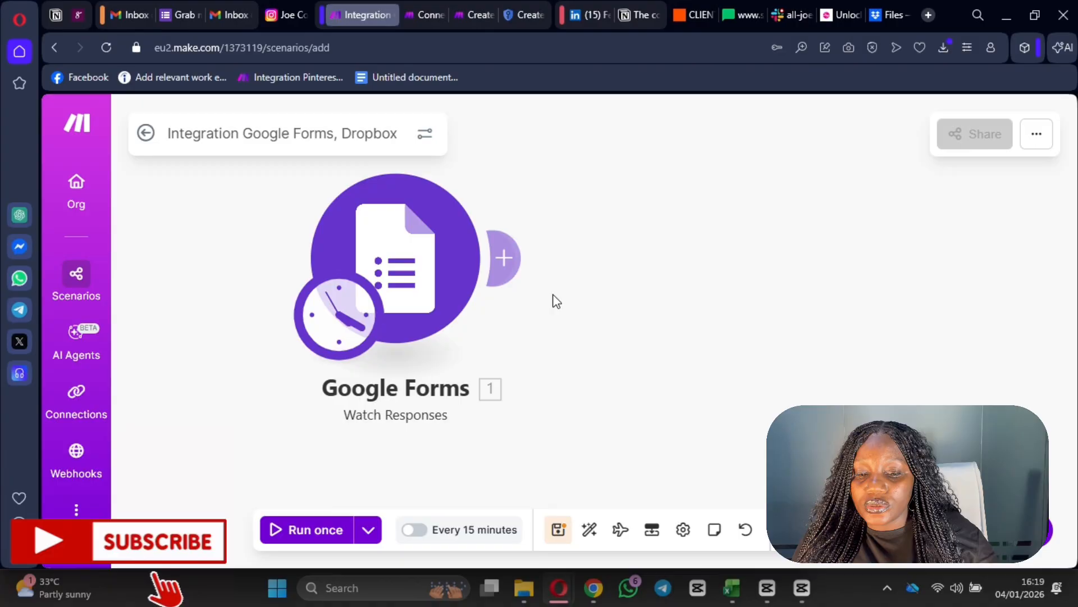
pyautogui.click(509, 258)
pyautogui.click(394, 219)
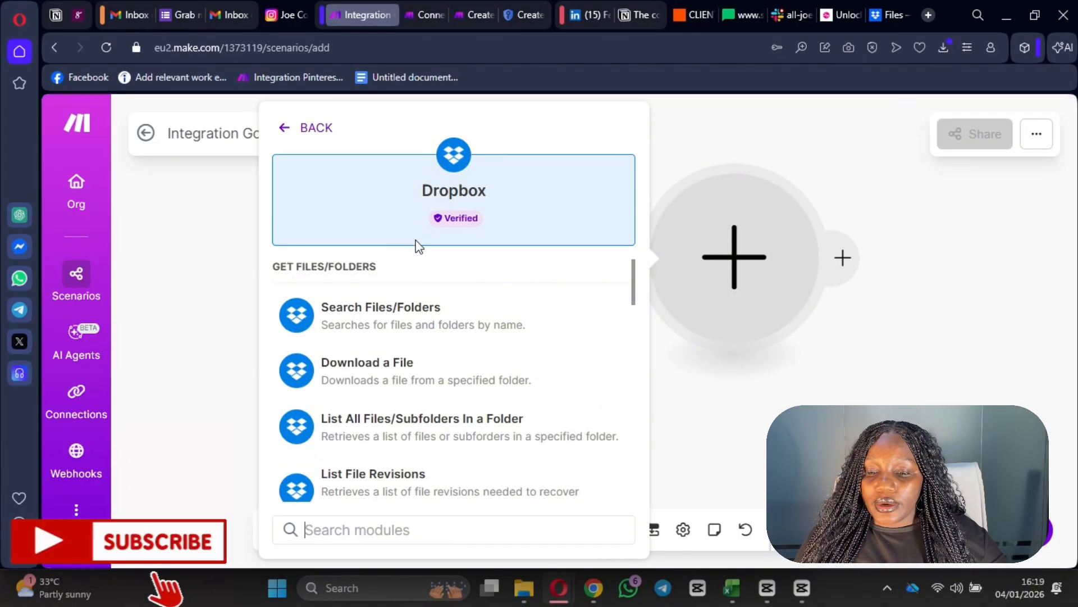
pyautogui.click(423, 373)
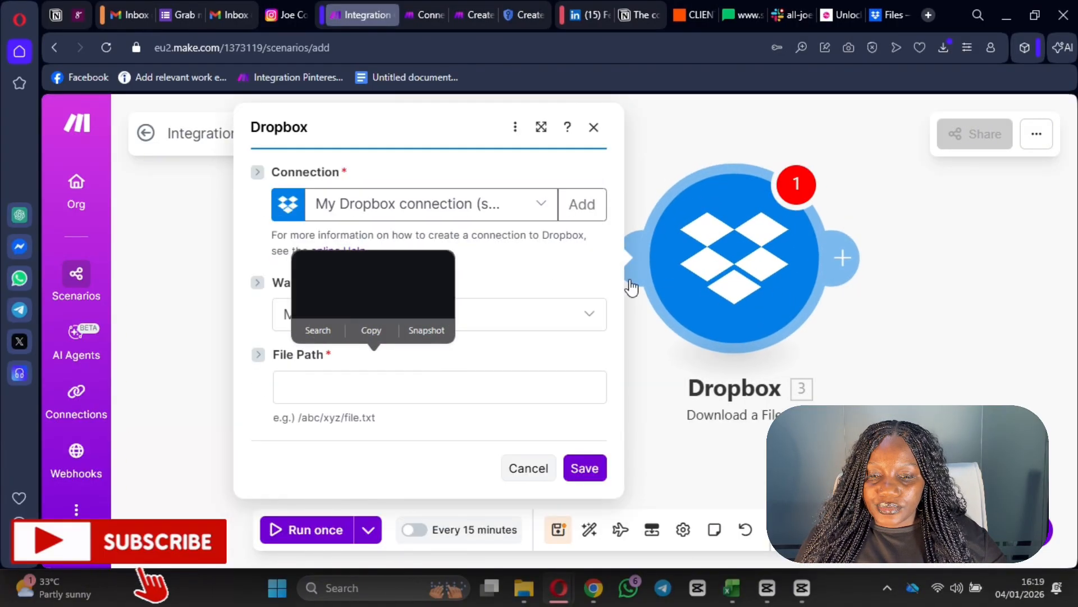
# - Set the Download a File module to pick Plug and play automation template.pdf from Dropbox
pyautogui.click(499, 213)
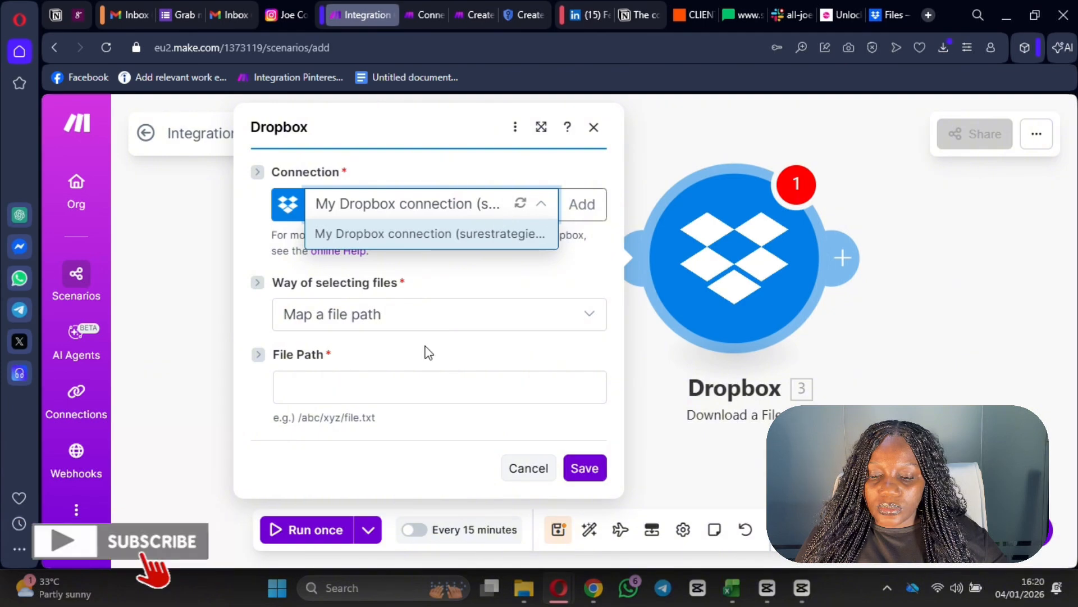
pyautogui.click(426, 324)
pyautogui.click(426, 322)
pyautogui.click(396, 320)
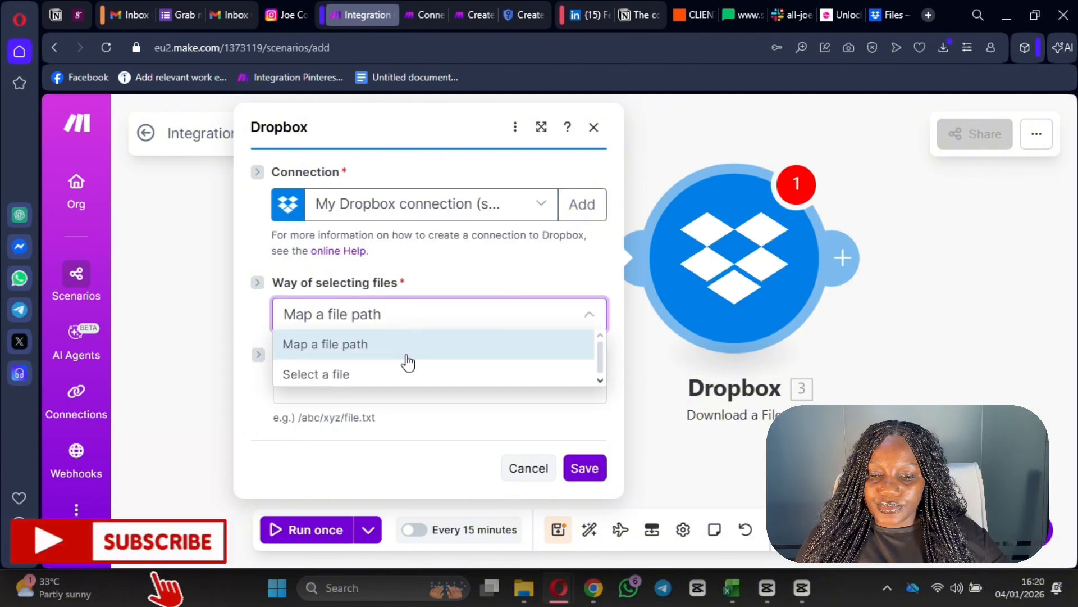
pyautogui.click(396, 375)
pyautogui.click(363, 384)
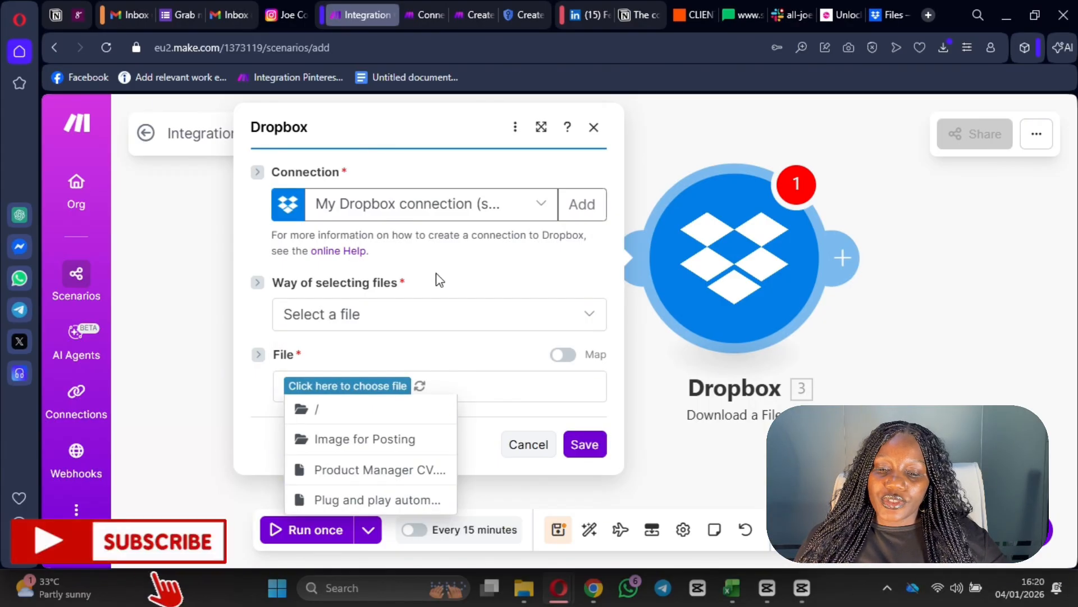
pyautogui.scroll(-2, 376, 452)
pyautogui.click(404, 360)
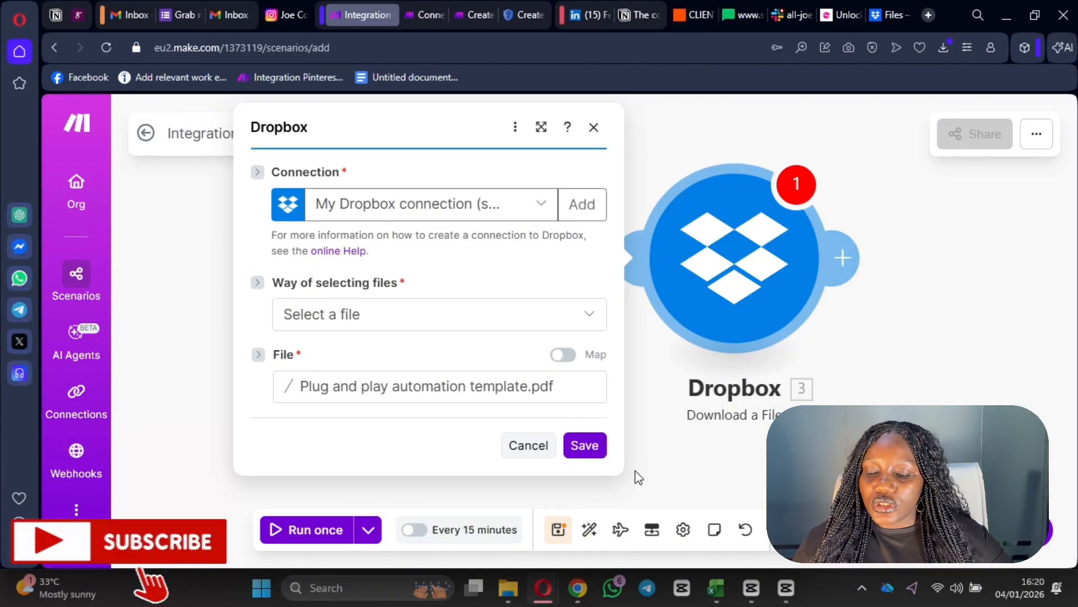
# - Save the Dropbox module settings and start a new module after it
pyautogui.click(584, 445)
pyautogui.moveTo(985, 339); pyautogui.dragTo(782, 366)
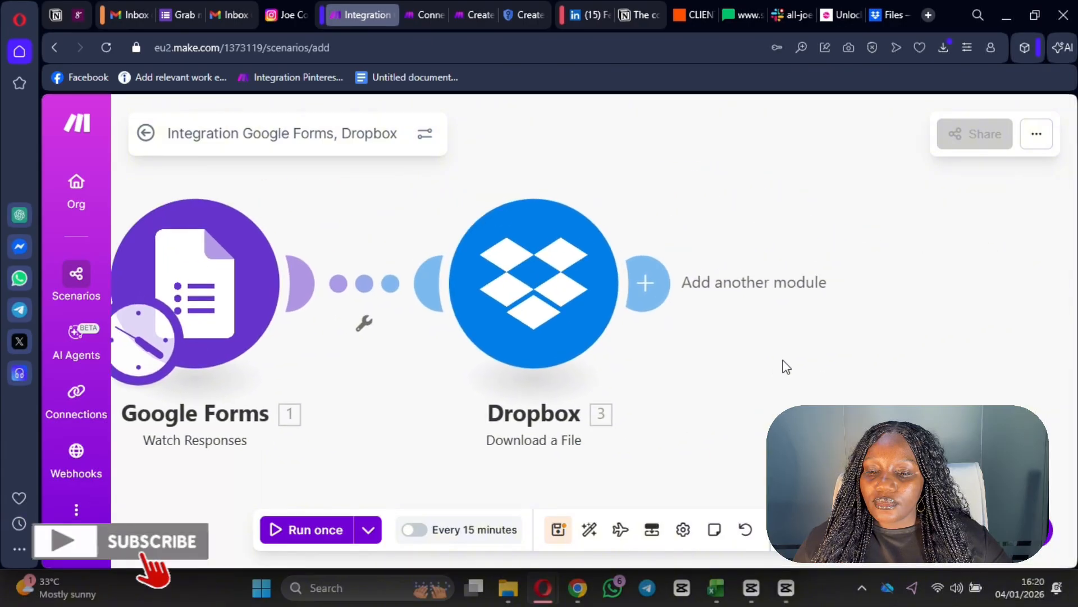
pyautogui.click(649, 289)
# - Make the new module an Email Send an Email action
pyautogui.scroll(-3, 696, 360)
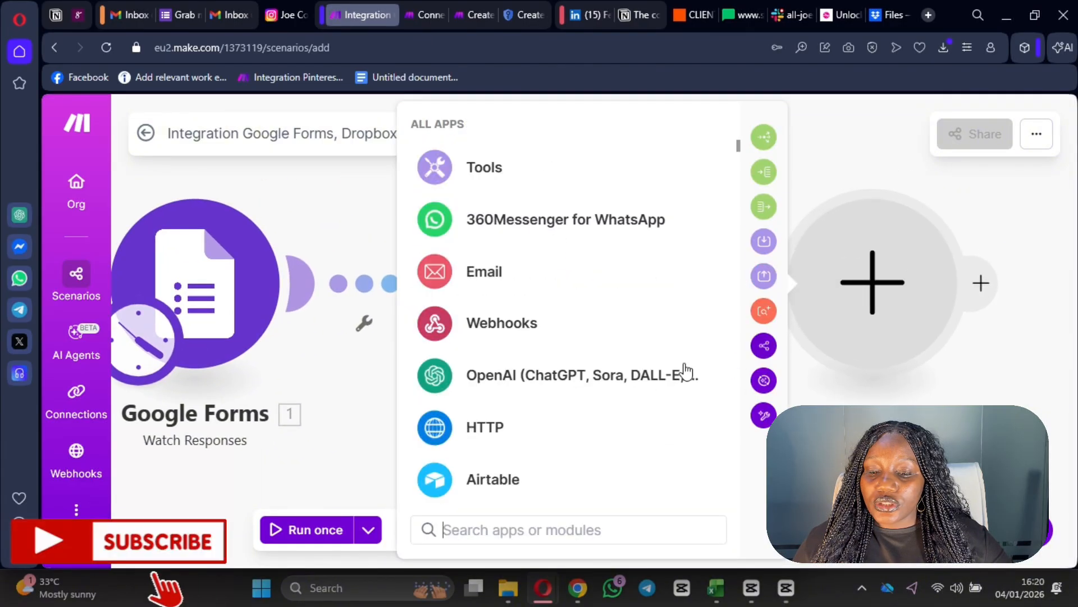
pyautogui.scroll(5, 618, 337)
pyautogui.scroll(-2, 478, 438)
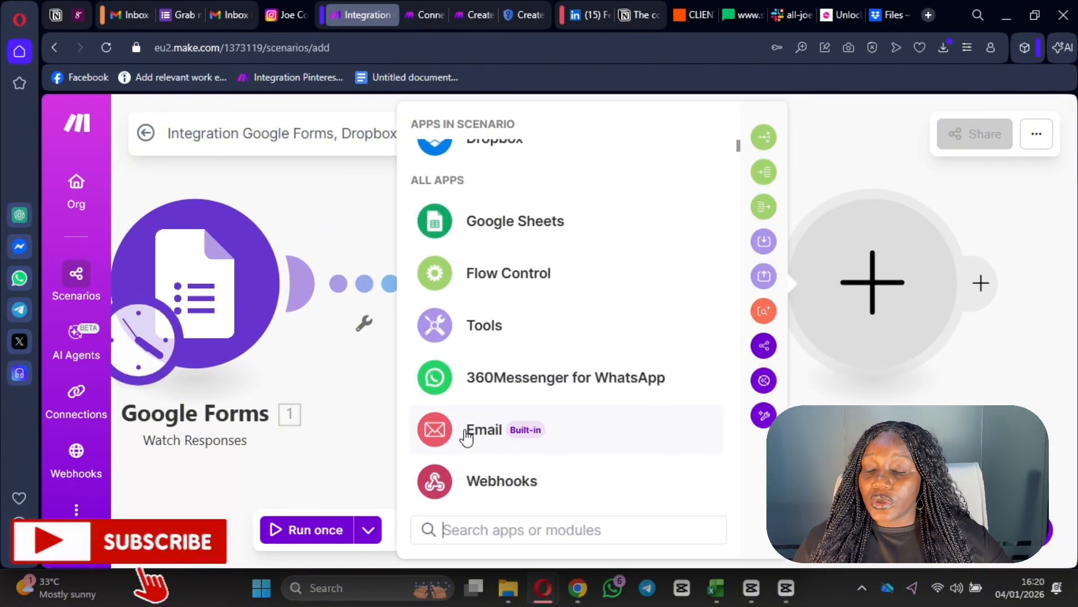
pyautogui.click(476, 436)
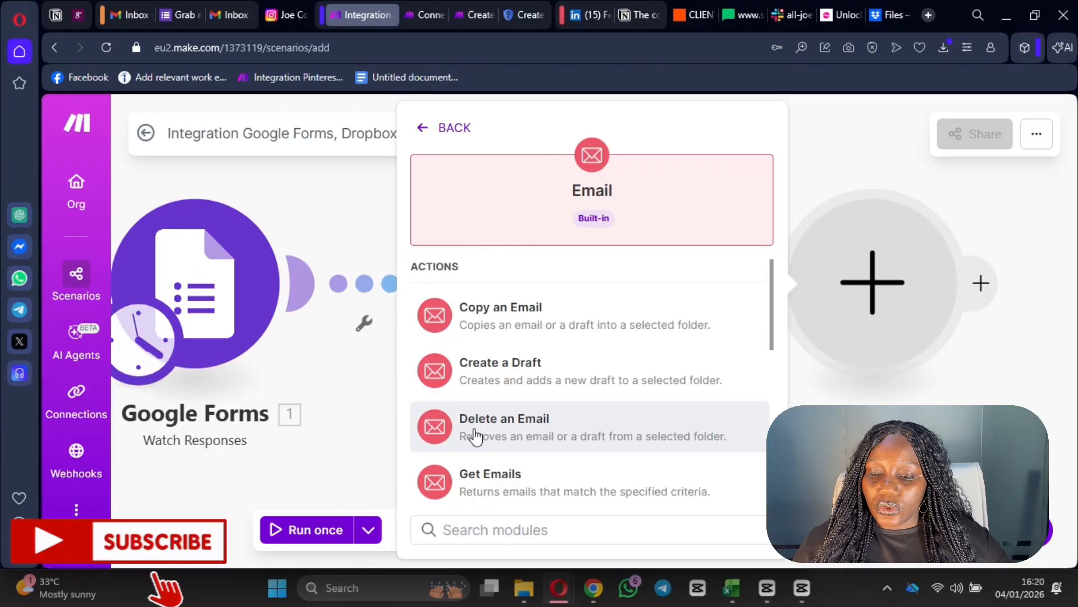
pyautogui.scroll(-3, 510, 422)
pyautogui.scroll(3, 561, 469)
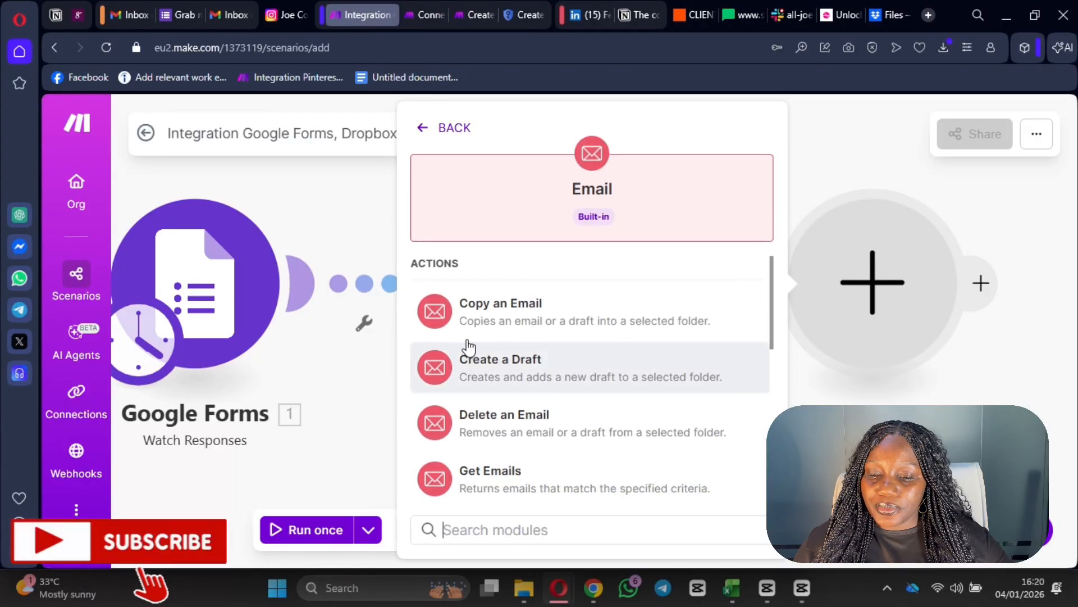
pyautogui.scroll(-5, 470, 348)
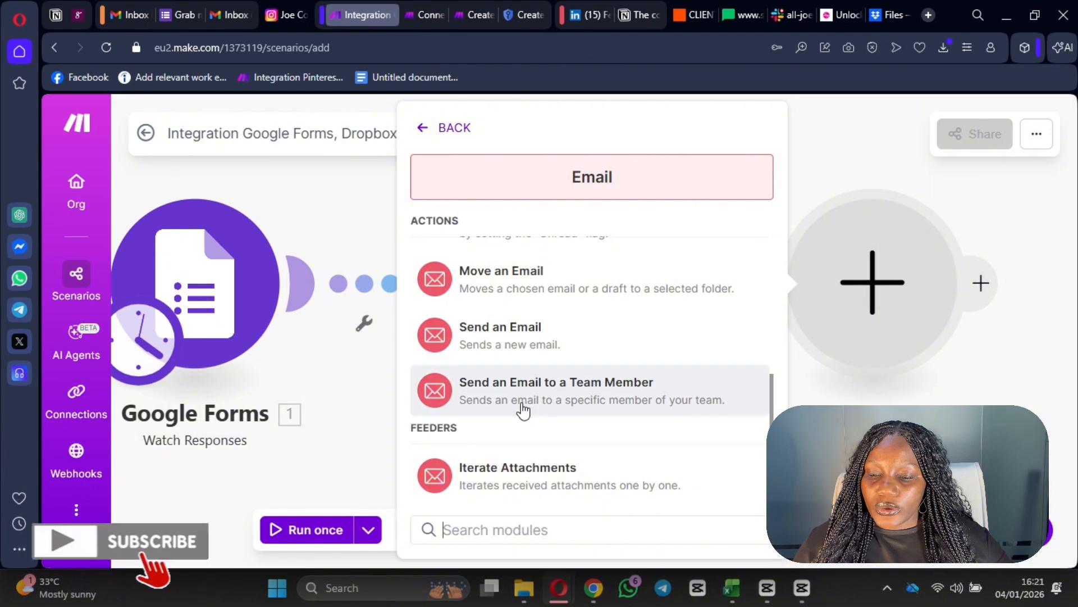
pyautogui.scroll(1, 561, 416)
pyautogui.click(525, 413)
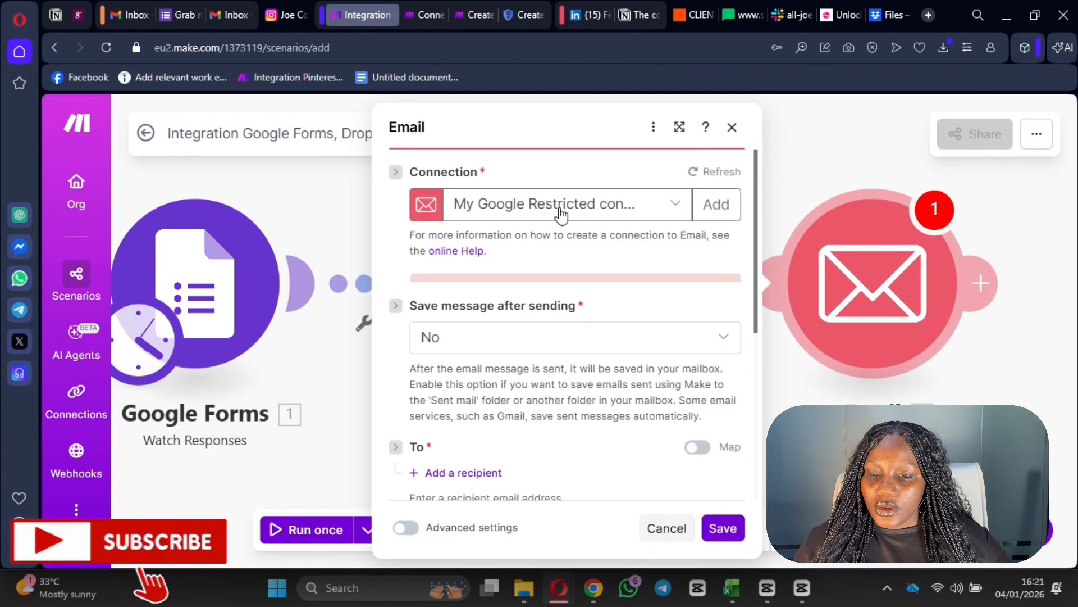
# - Use the last Google Restricted connection for the Email module
pyautogui.click(560, 213)
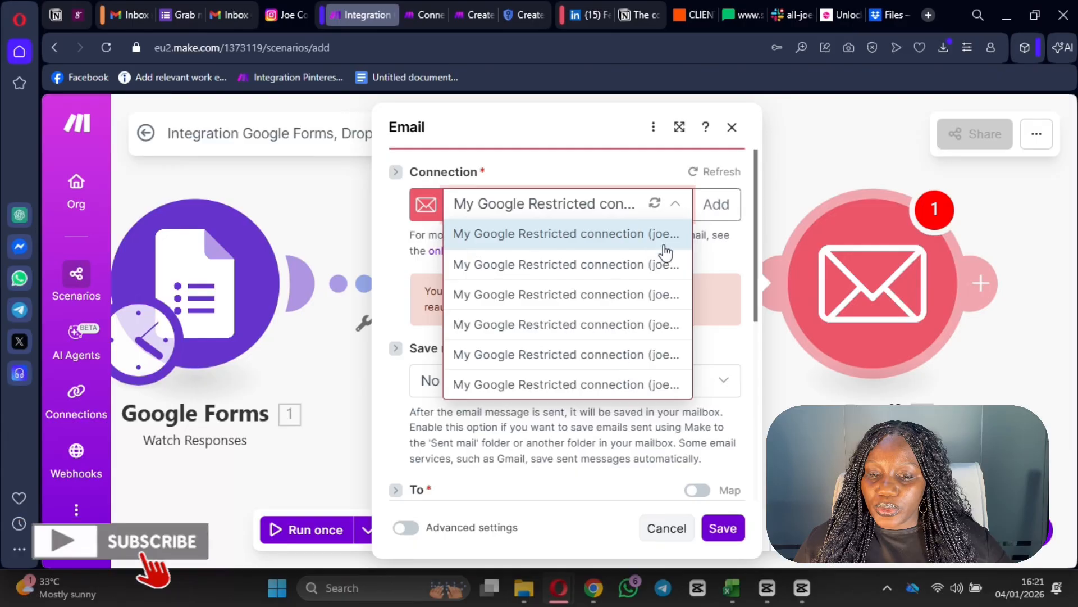
pyautogui.click(602, 388)
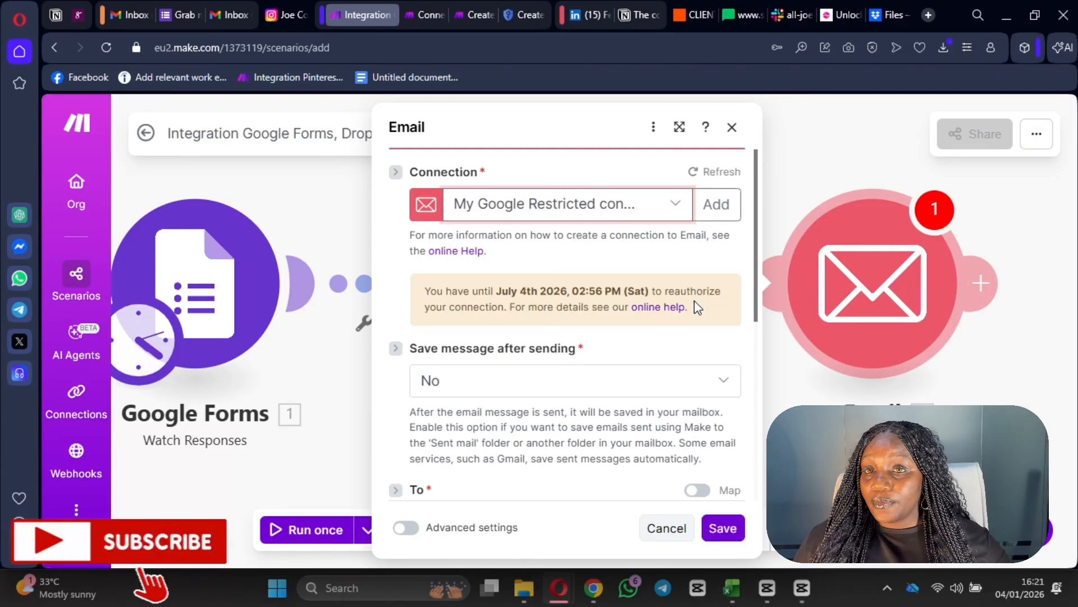
pyautogui.scroll(-3, 604, 332)
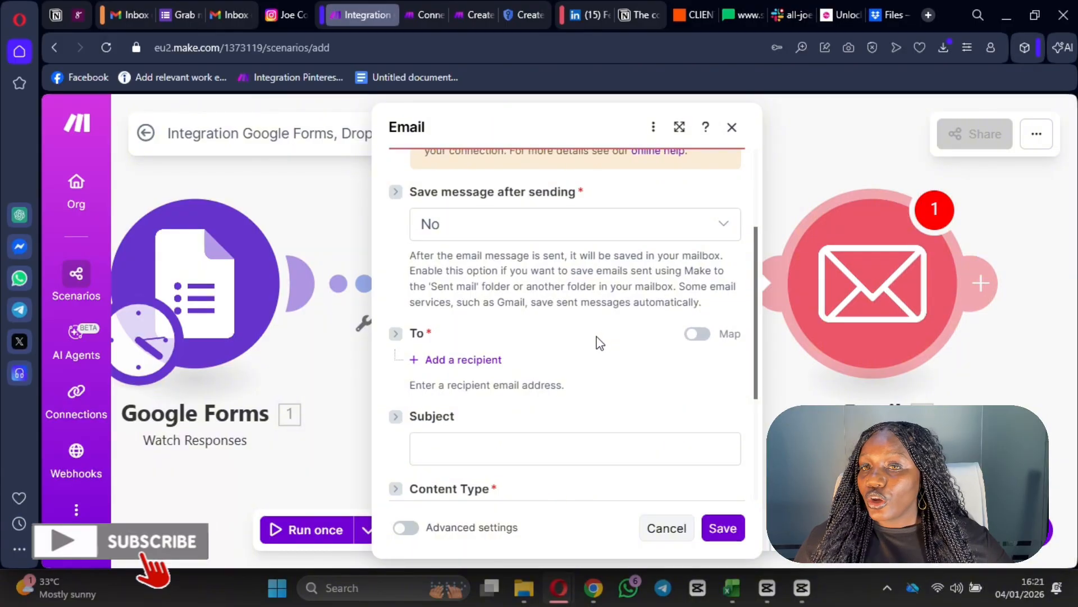
pyautogui.scroll(3, 598, 341)
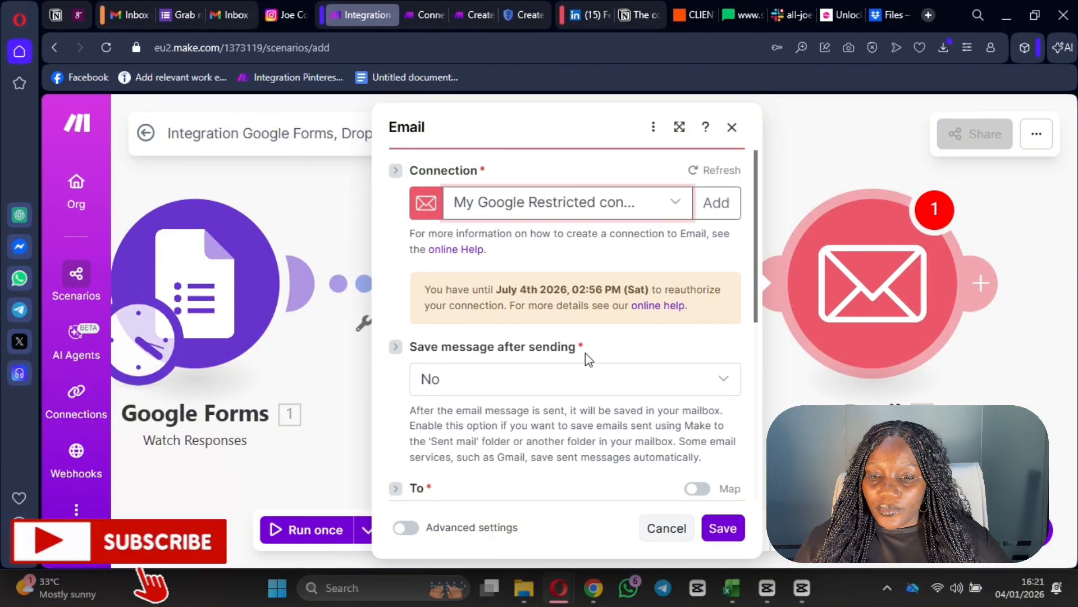
pyautogui.scroll(-5, 585, 353)
pyautogui.scroll(1, 466, 284)
# - Add a recipient mapped to the form's 1. Respondent Email
pyautogui.click(469, 280)
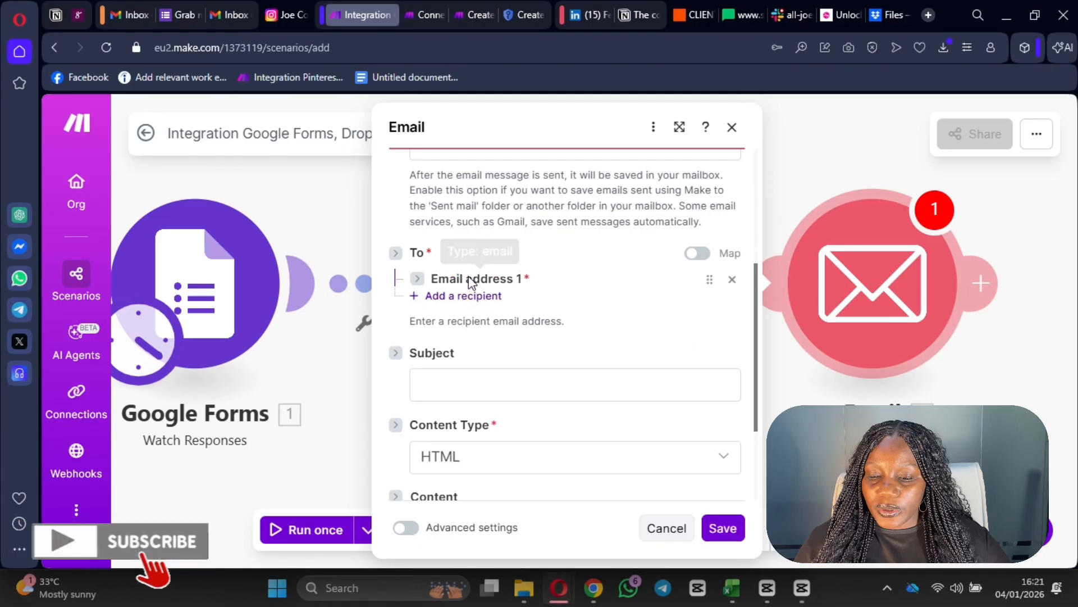
pyautogui.click(496, 318)
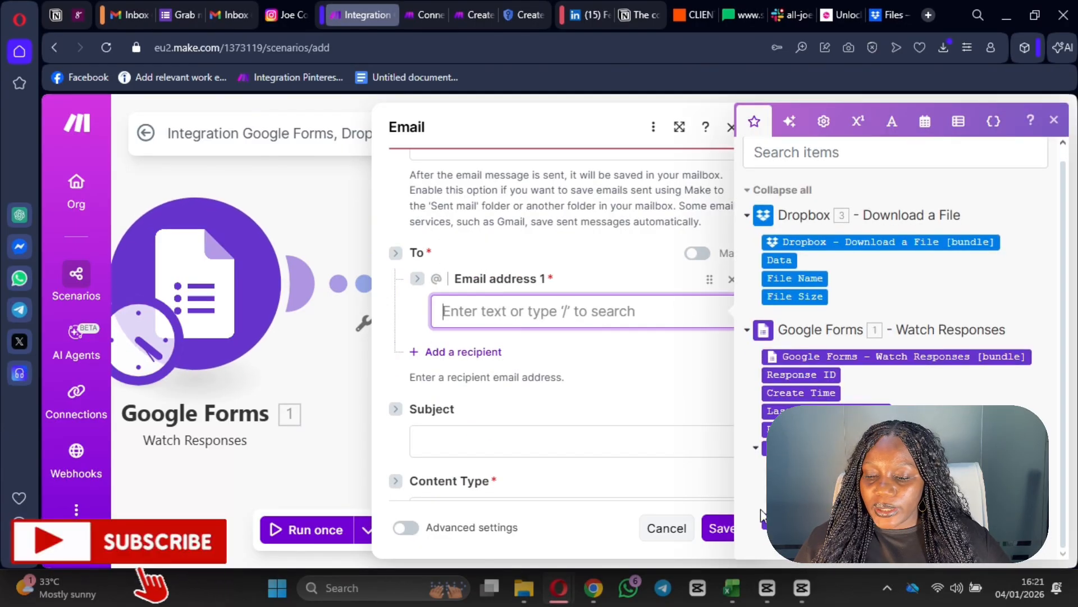
pyautogui.click(809, 429)
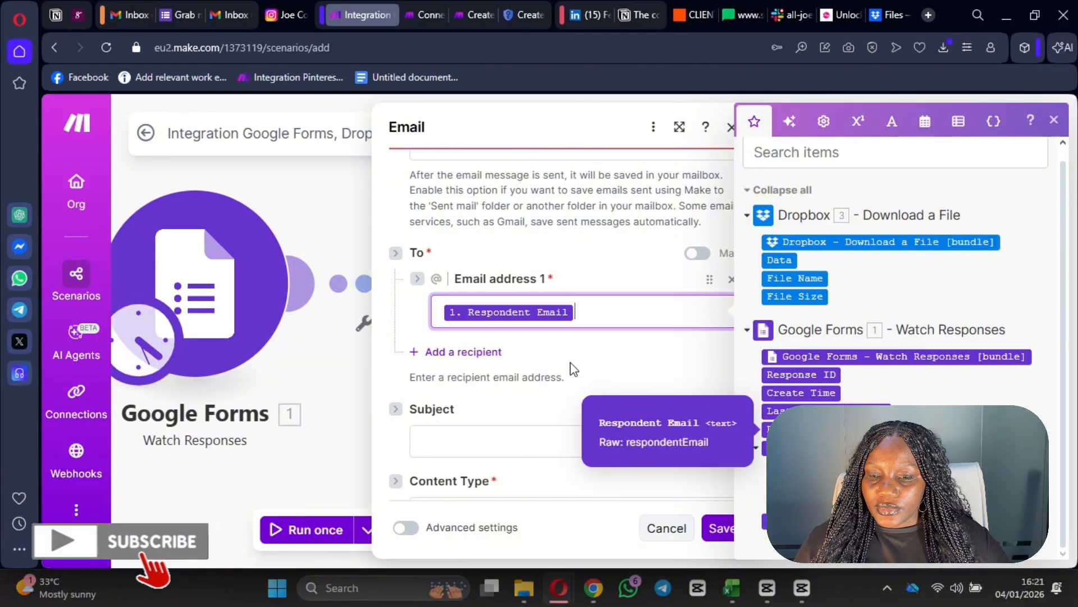
pyautogui.scroll(-3, 519, 388)
pyautogui.click(502, 259)
# - Set the email subject to 'Congratulations your e-book is here'
pyautogui.click(508, 282)
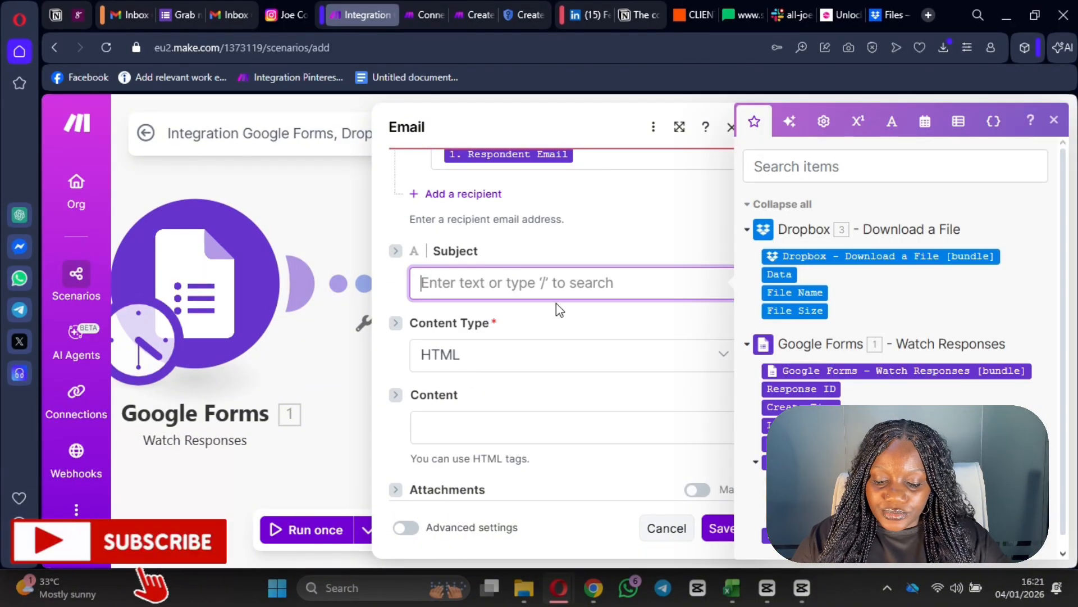
pyautogui.write('tHan')
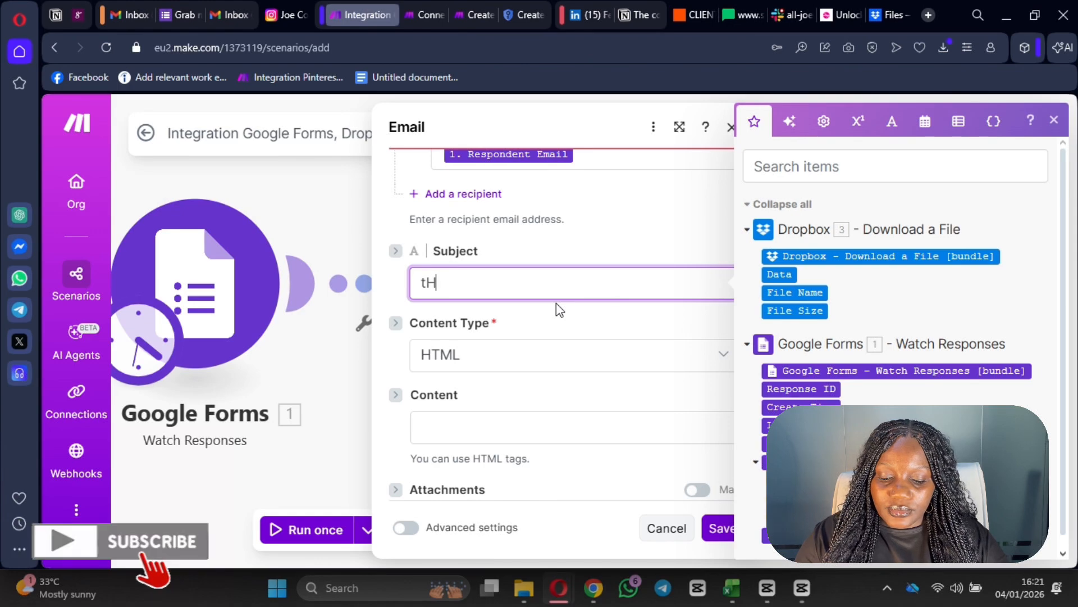
pyautogui.press('BackSpace')
pyautogui.press('BackSpace')
pyautogui.press('BackSpace')
pyautogui.press('BackSpace')
pyautogui.write('Thsnk')
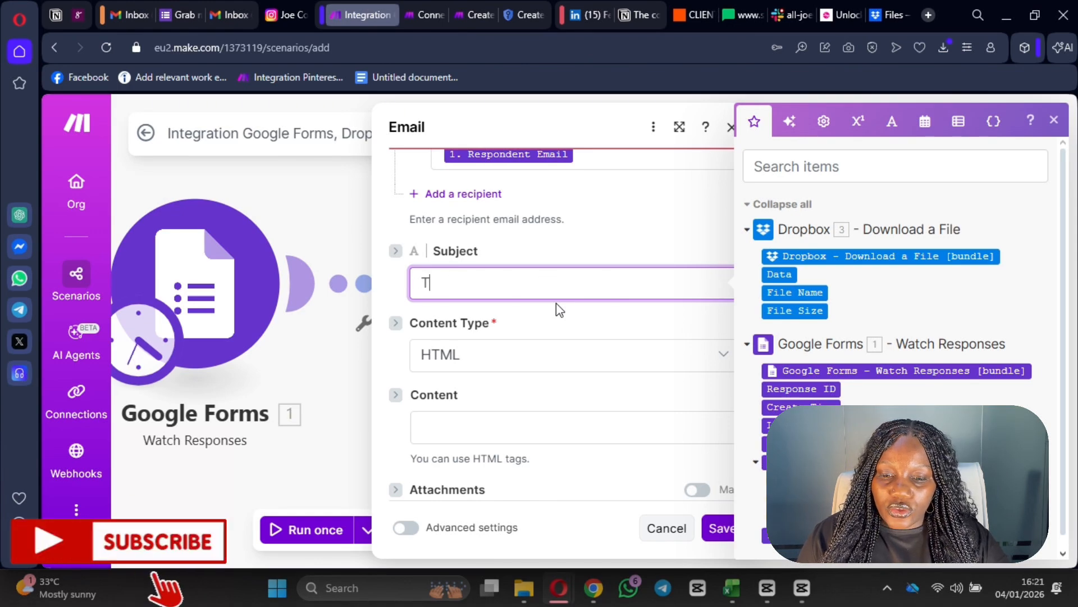
pyautogui.press('BackSpace')
pyautogui.press('BackSpace')
pyautogui.press('BackSpace')
pyautogui.press('BackSpace')
pyautogui.write('ank yo')
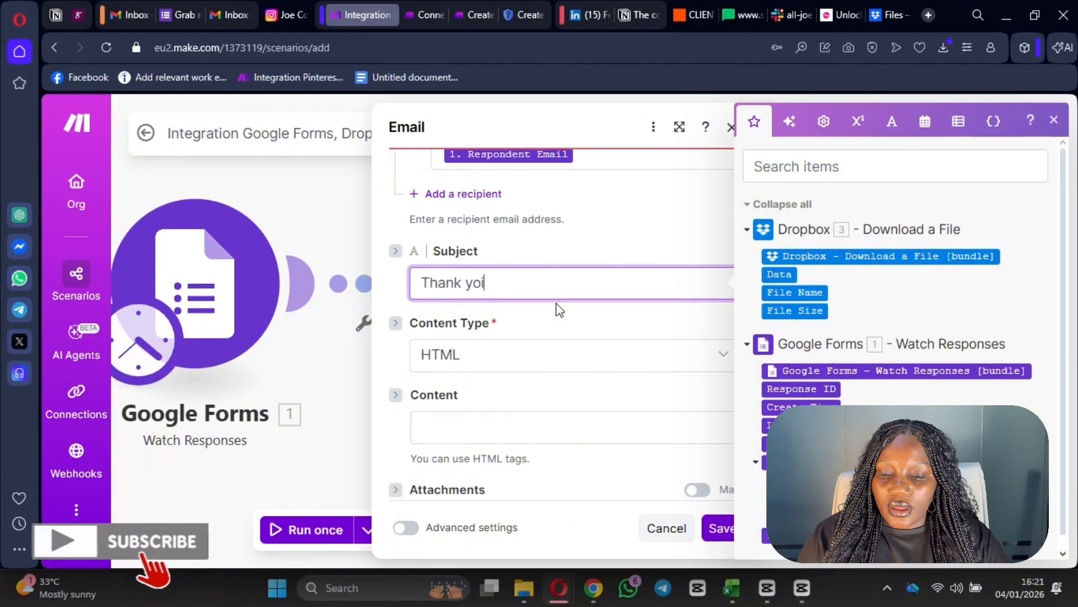
pyautogui.write('u for')
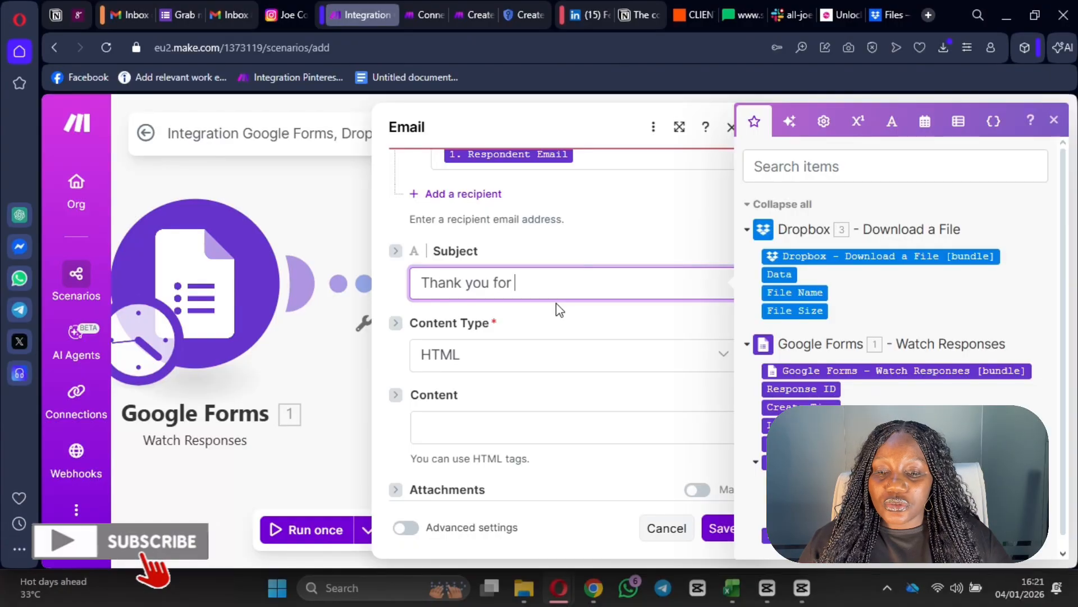
pyautogui.press('BackSpace')
pyautogui.press('BackSpace')
pyautogui.press('BackSpace')
pyautogui.press('BackSpace')
pyautogui.press('BackSpace')
pyautogui.press('BackSpace')
pyautogui.press('BackSpace')
pyautogui.press('BackSpace')
pyautogui.press('BackSpace')
pyautogui.press('BackSpace')
pyautogui.press('BackSpace')
pyautogui.press('BackSpace')
pyautogui.press('BackSpace')
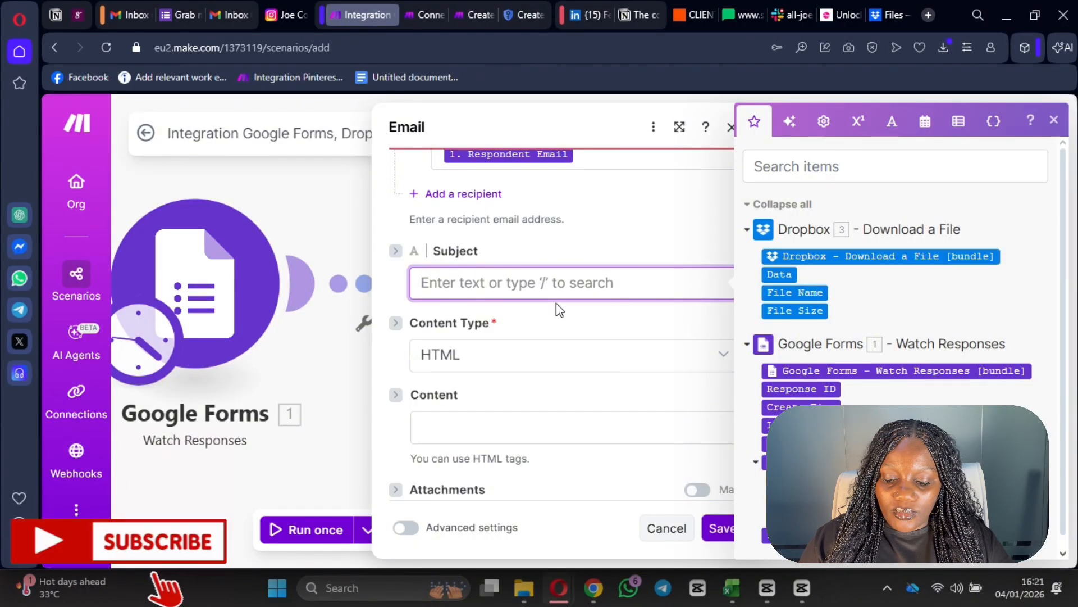
pyautogui.write('Cong')
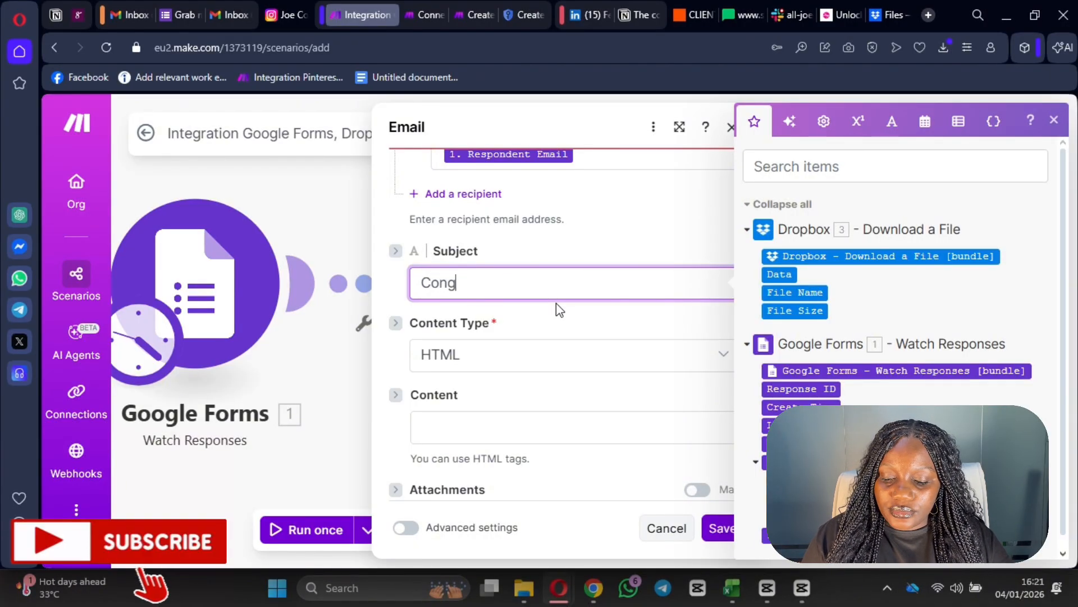
pyautogui.write('ratulations')
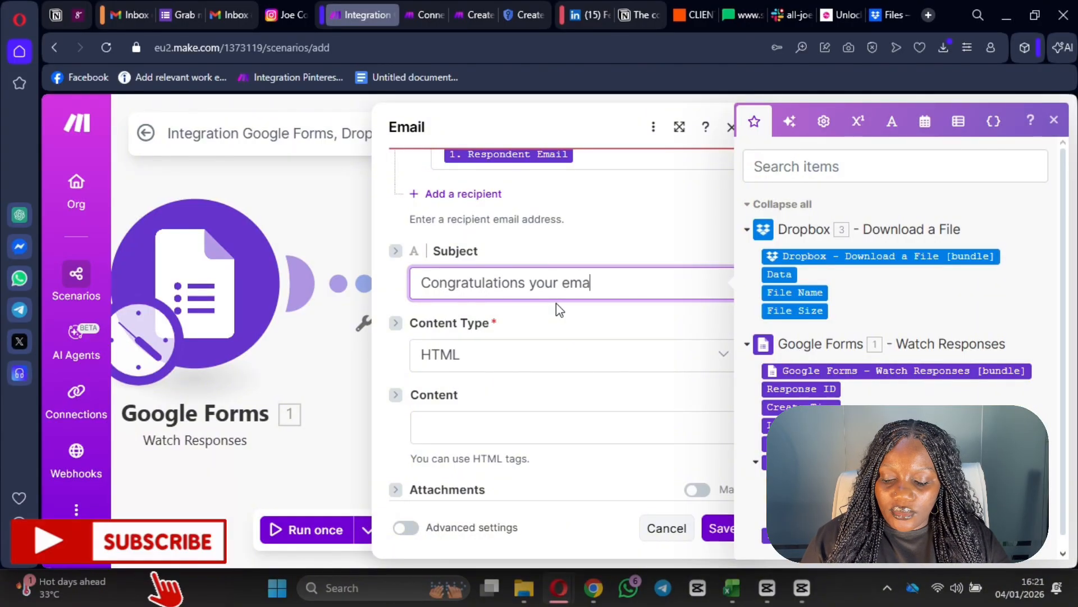
pyautogui.write(' your e-')
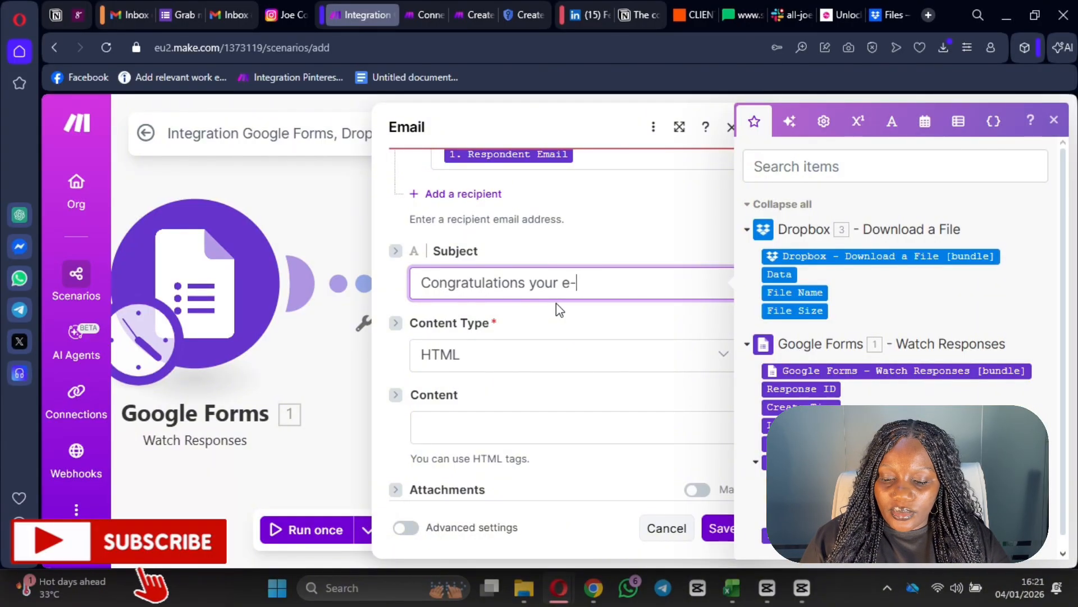
pyautogui.write('book ')
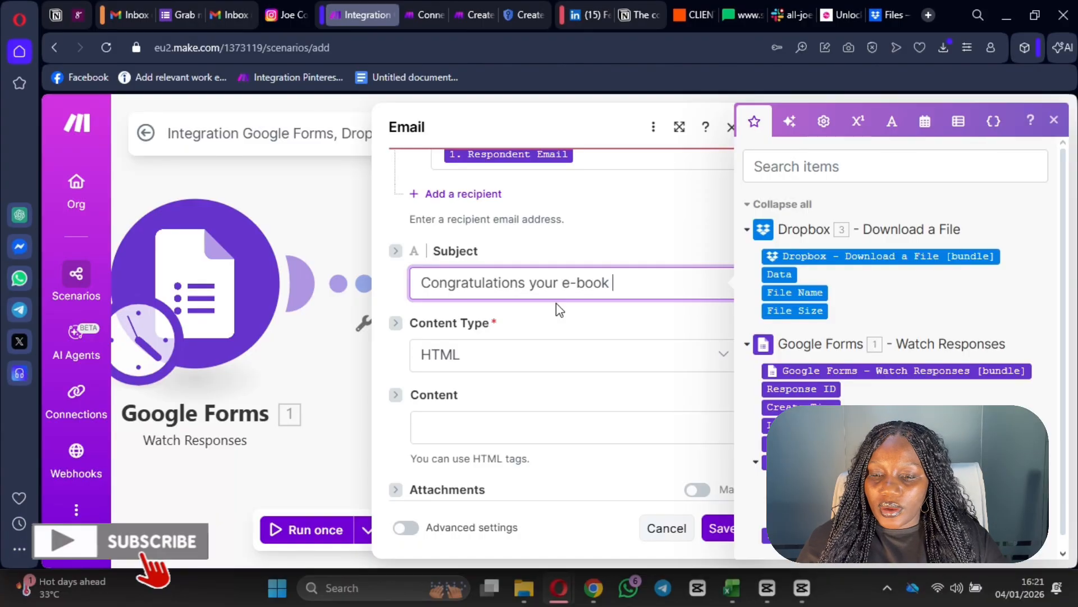
pyautogui.write('is here')
pyautogui.click(629, 350)
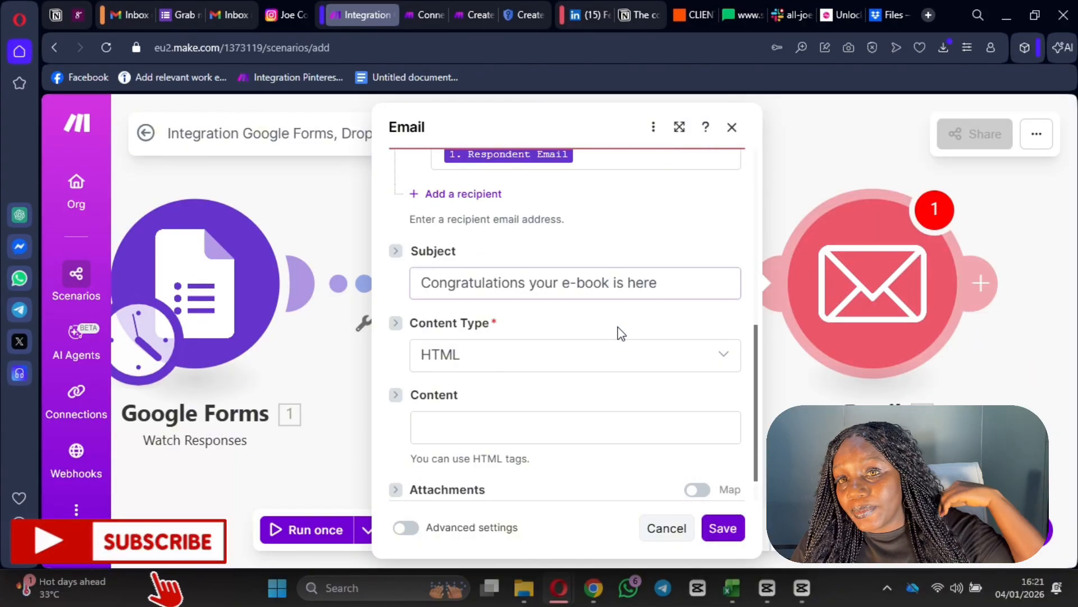
pyautogui.scroll(-1, 562, 332)
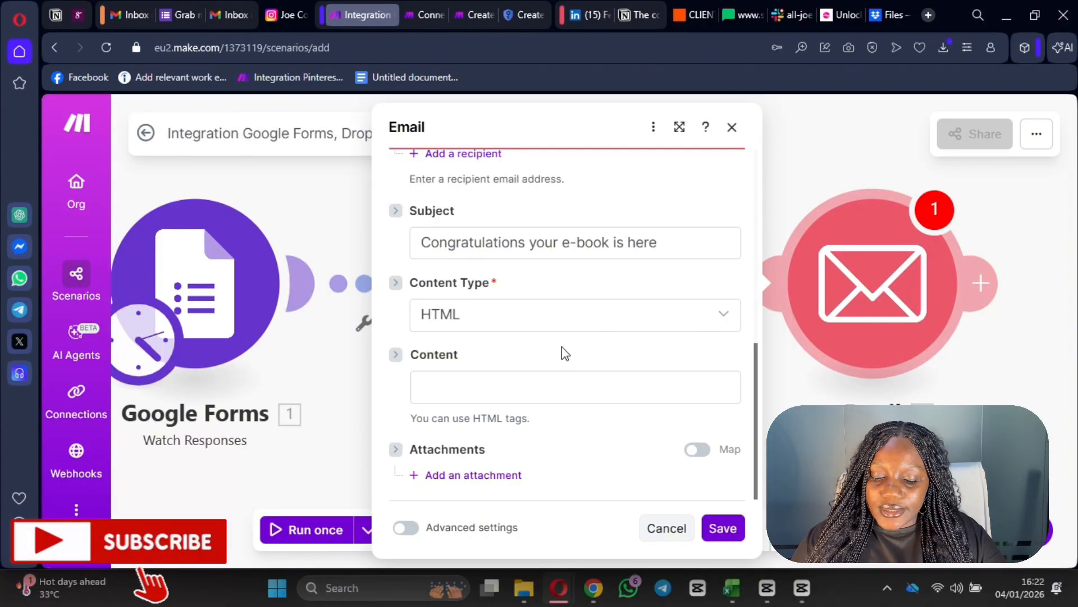
# - Write the email body: a 'Hi' greeting, a line offering a copy, and a 'Yours' sign-off
pyautogui.click(512, 382)
pyautogui.write('He')
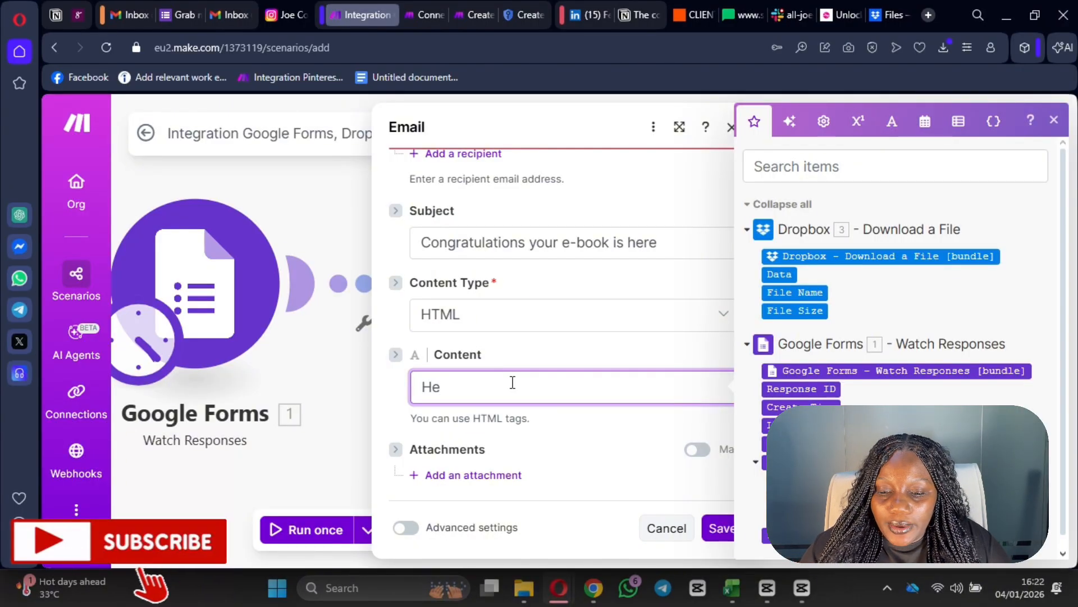
pyautogui.press('BackSpace')
pyautogui.press('BackSpace')
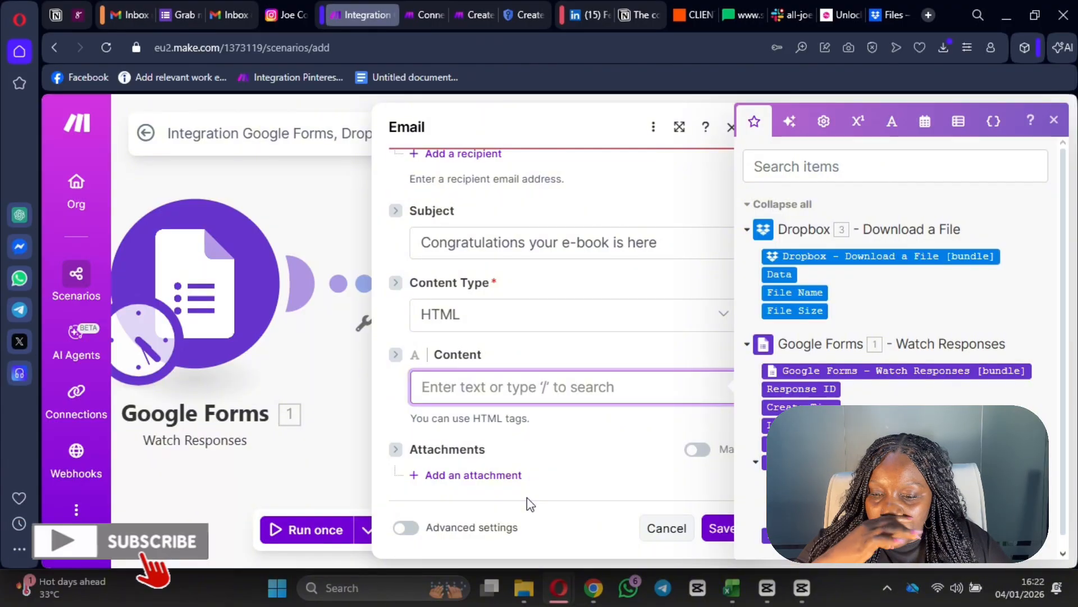
pyautogui.write('Hi')
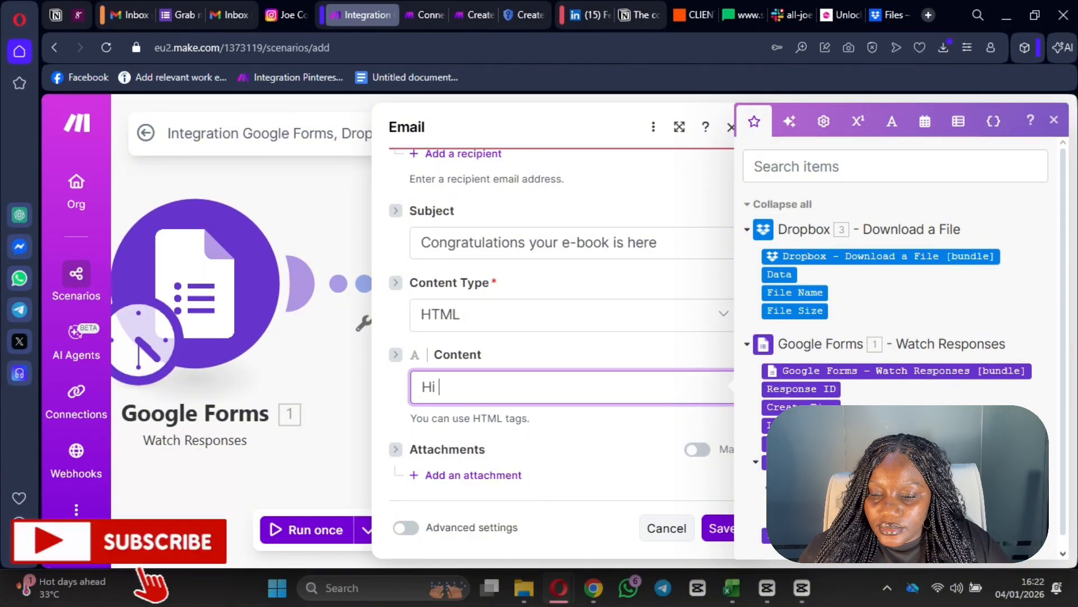
pyautogui.scroll(-1, 773, 489)
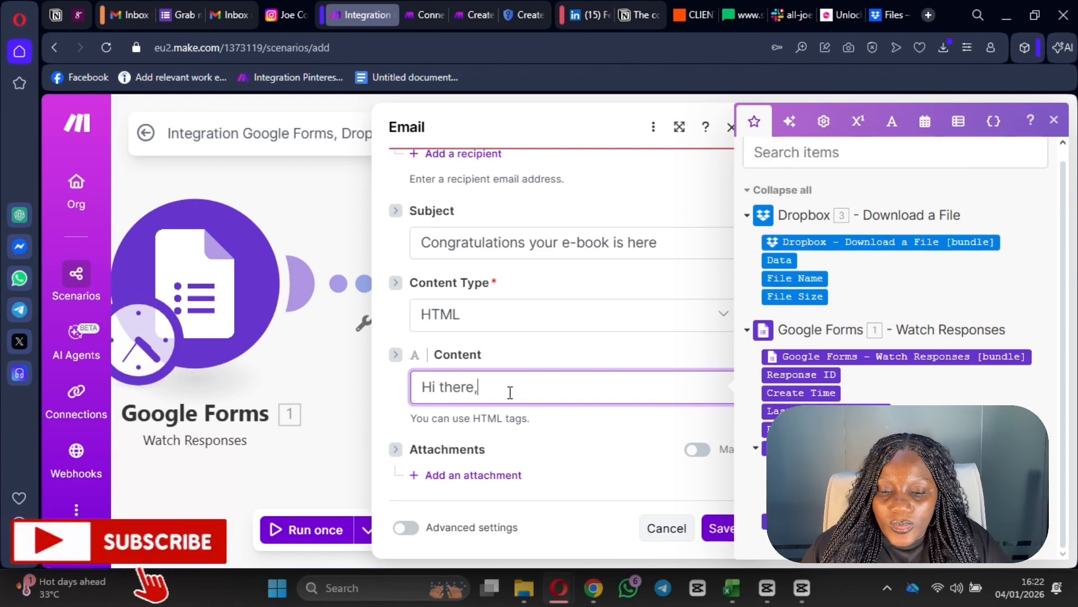
pyautogui.press('Return')
pyautogui.write('Here is a')
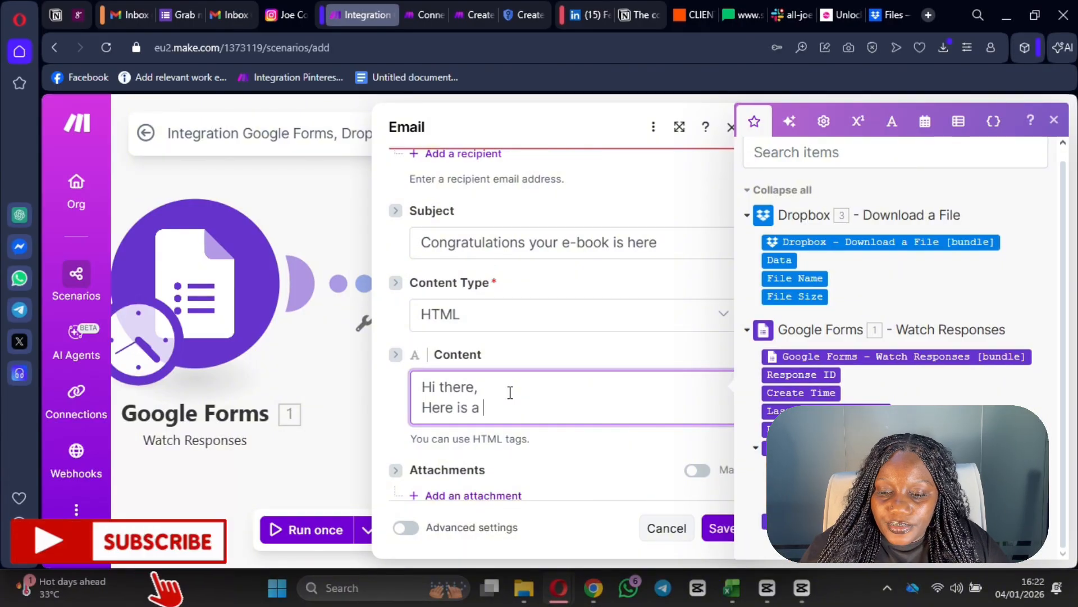
pyautogui.write(' company')
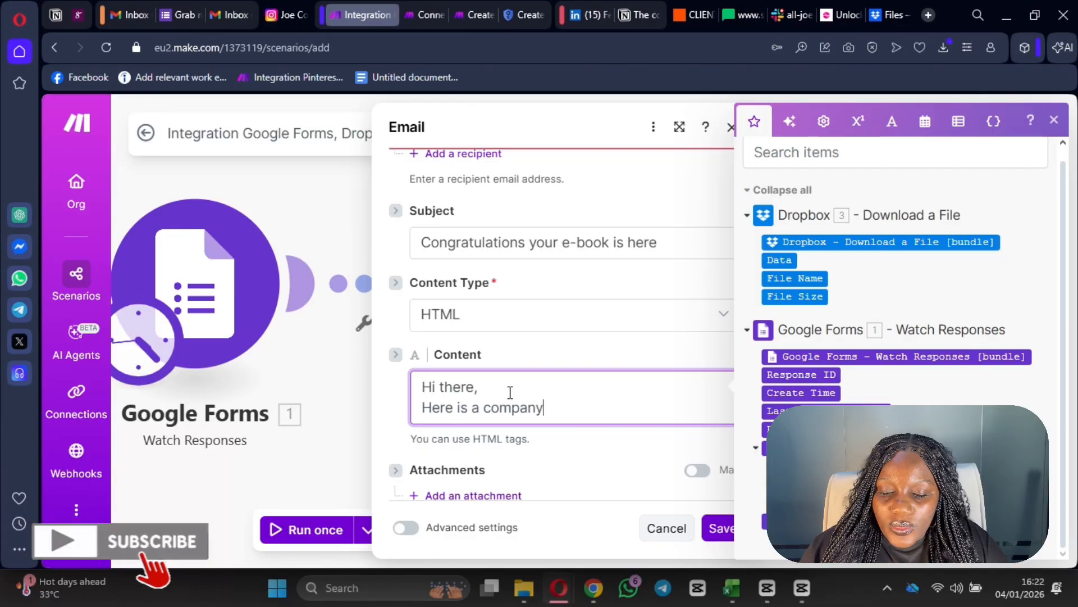
pyautogui.press('BackSpace')
pyautogui.press('BackSpace')
pyautogui.press('BackSpace')
pyautogui.press('BackSpace')
pyautogui.press('BackSpace')
pyautogui.write('py of your template as promised,')
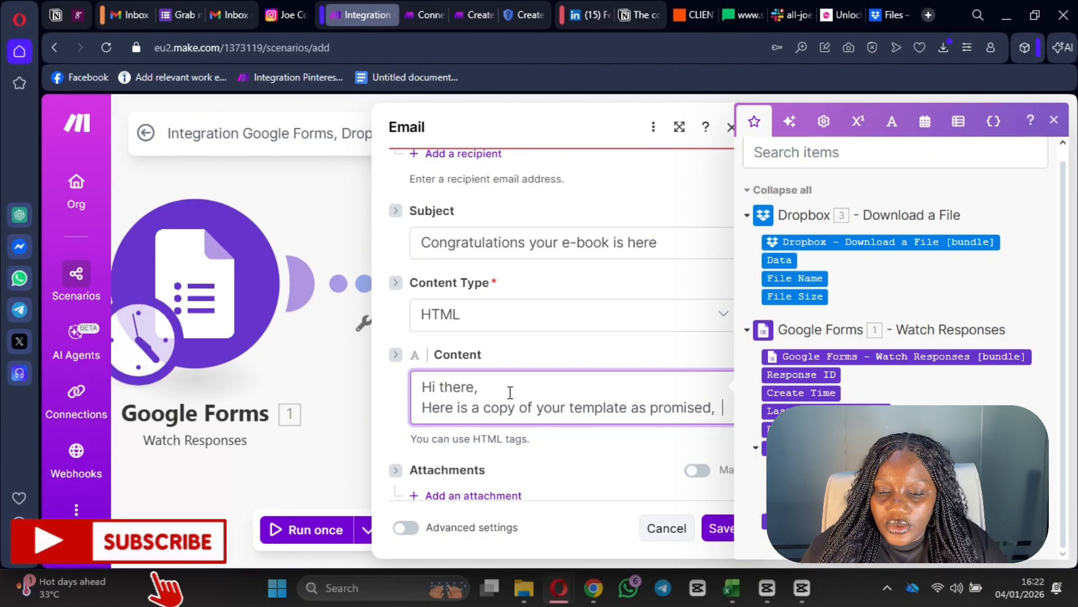
pyautogui.write('hop y')
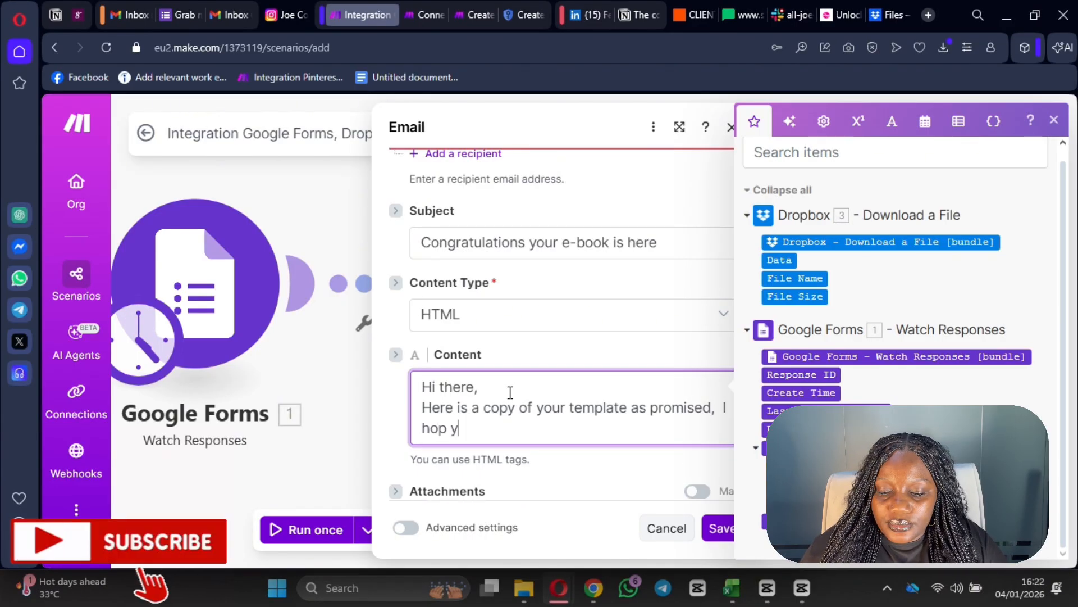
pyautogui.write('ou like it and I will')
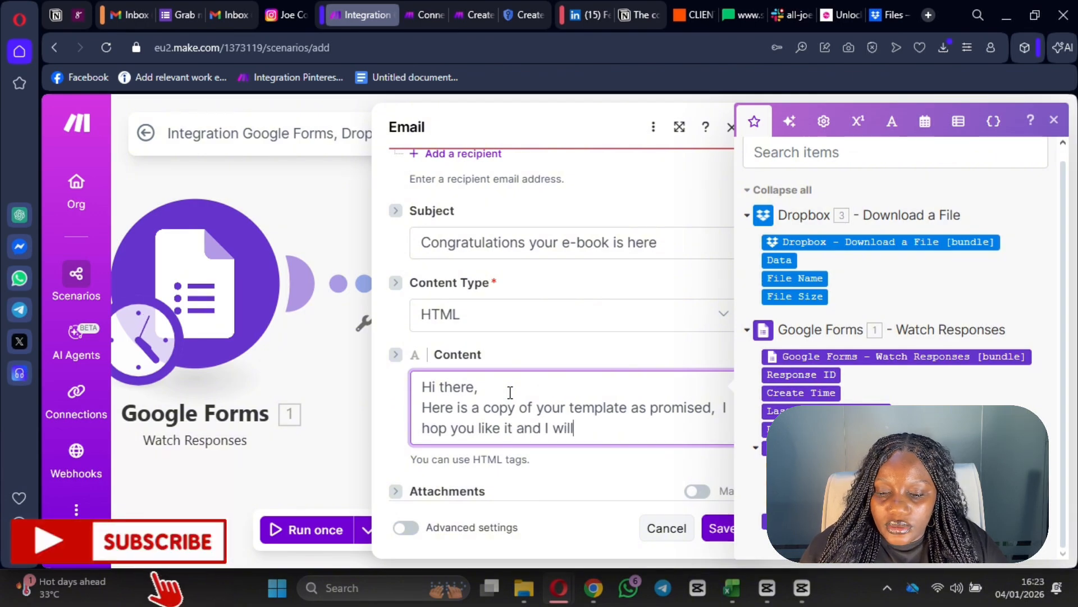
pyautogui.write(' look# ')
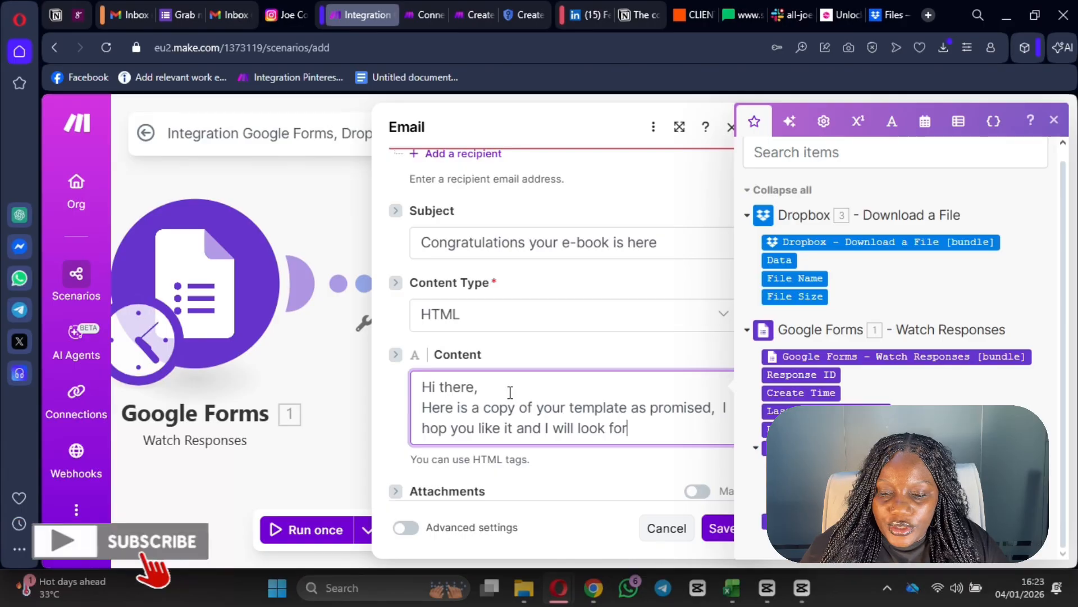
pyautogui.write('orward to ')
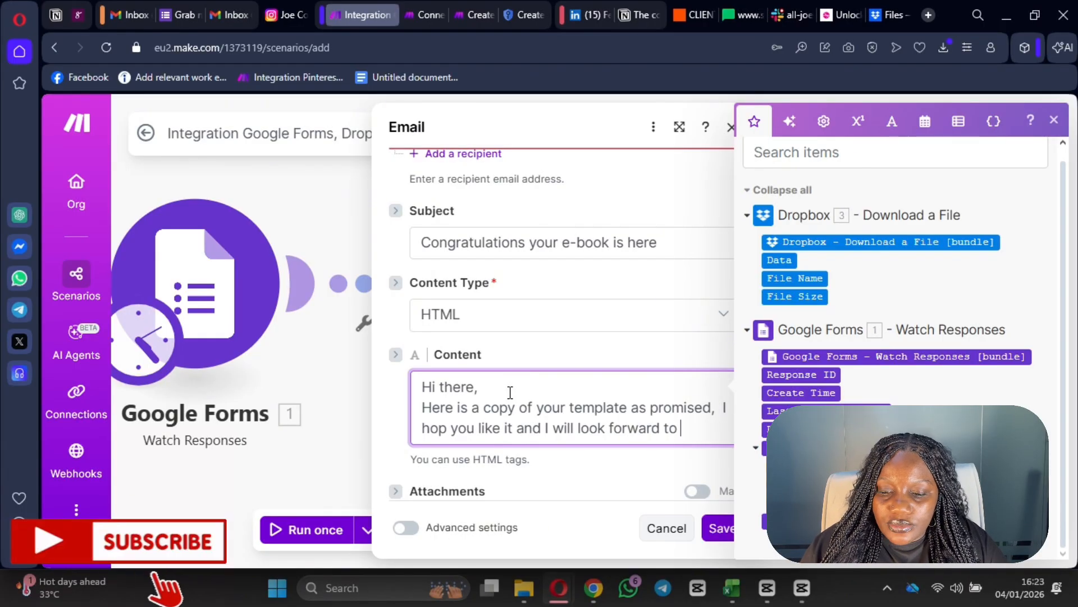
pyautogui.write('talking so')
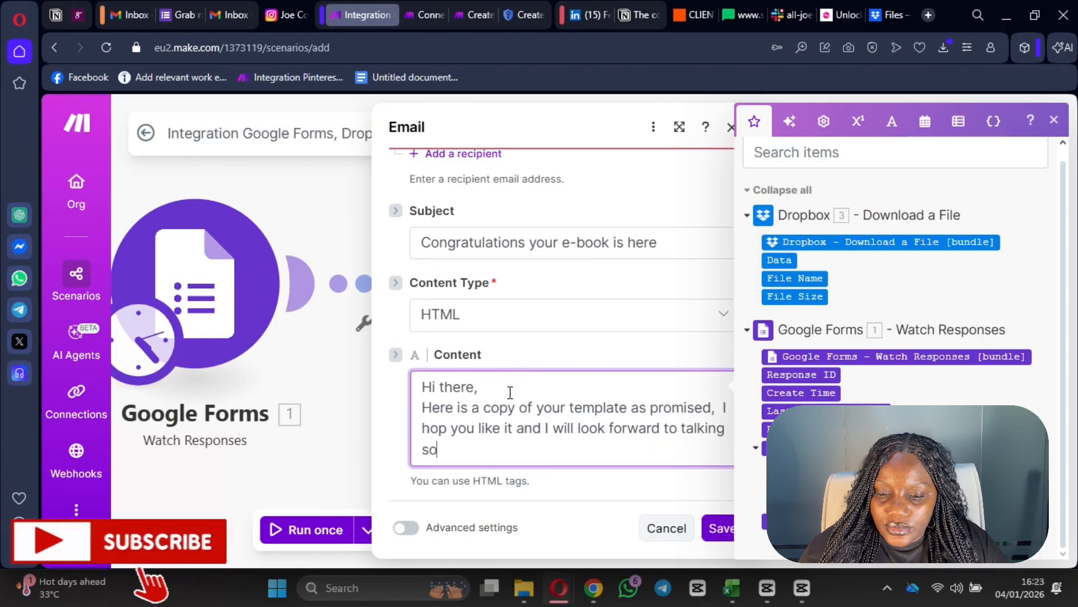
pyautogui.write('on>')
pyautogui.press('BackSpace')
pyautogui.write('.')
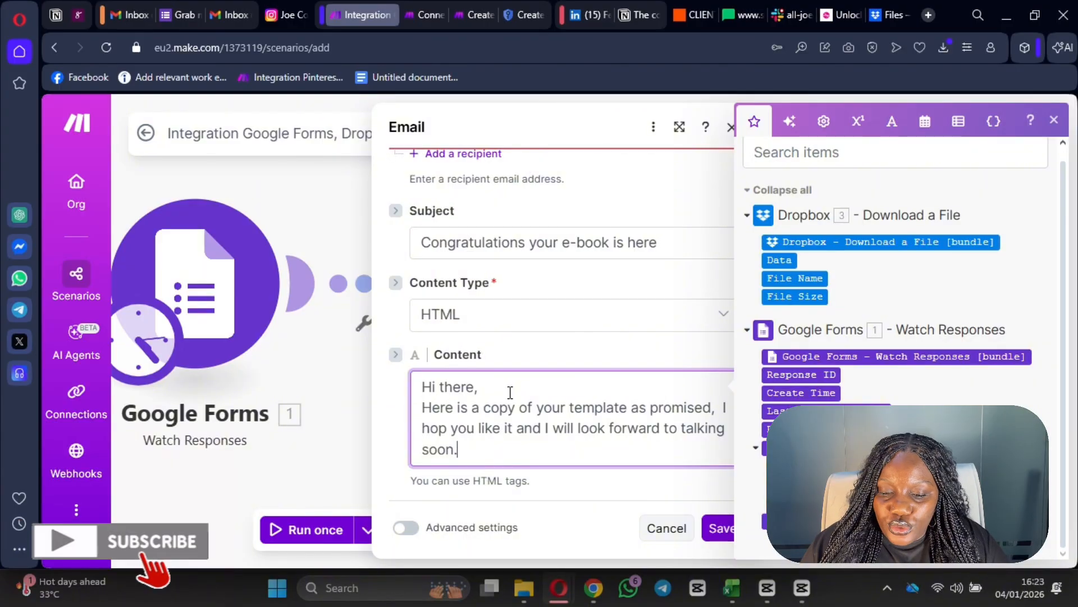
pyautogui.press('Return')
pyautogui.press('Return')
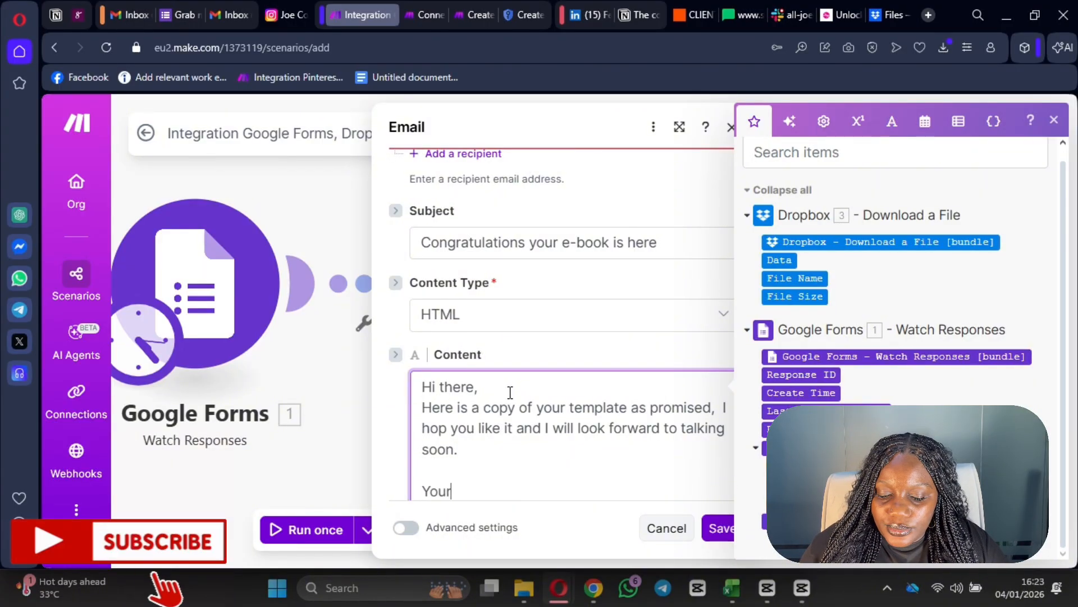
pyautogui.write('Yours Sincerely,')
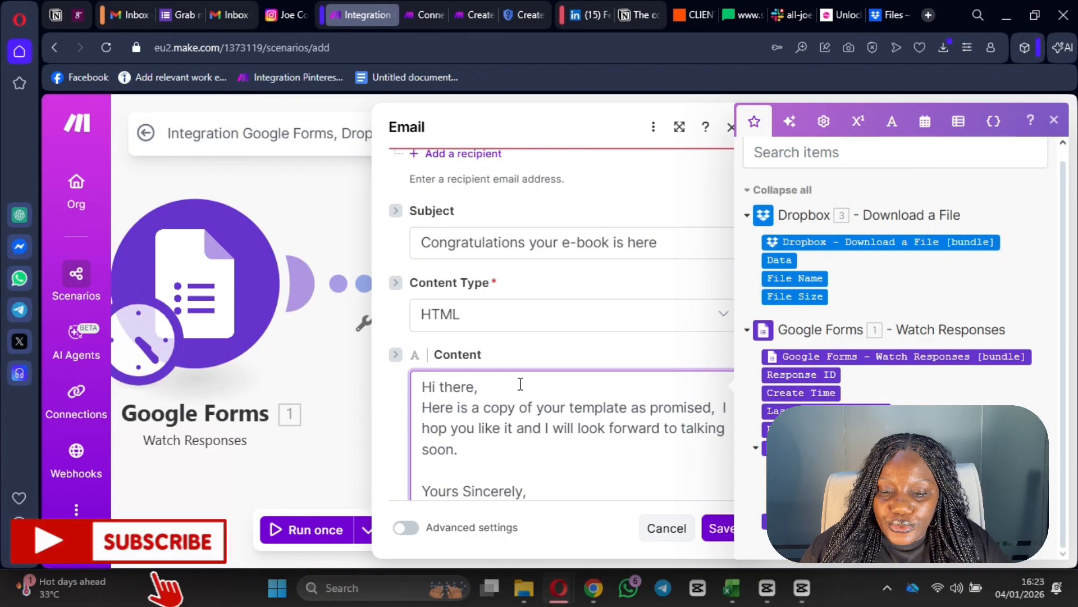
pyautogui.scroll(-2, 521, 384)
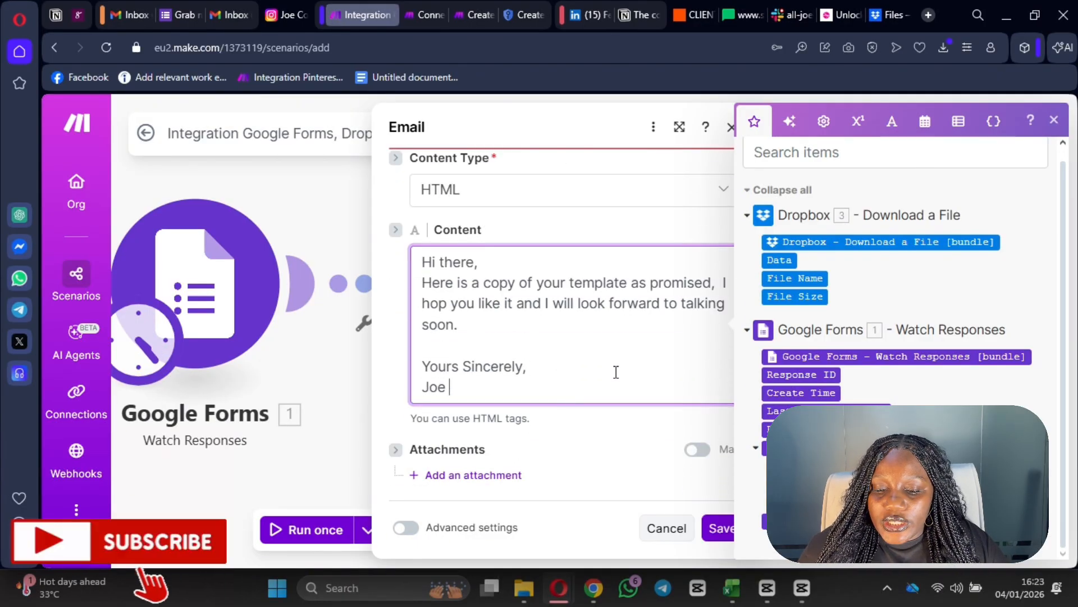
# - Attach the Dropbox - Download a File output and save the Email module
pyautogui.click(464, 477)
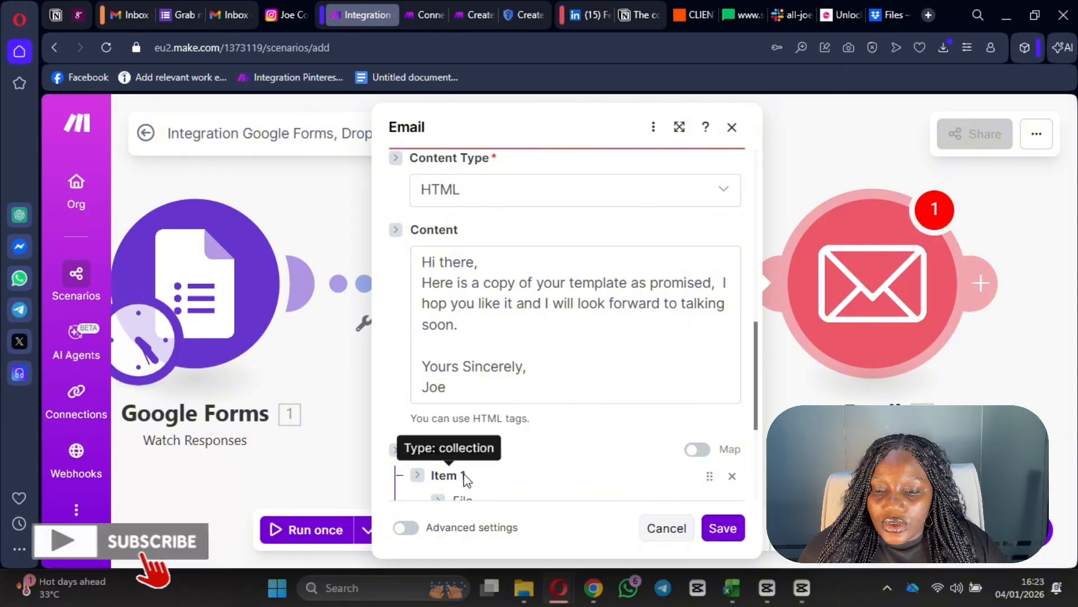
pyautogui.scroll(-3, 515, 420)
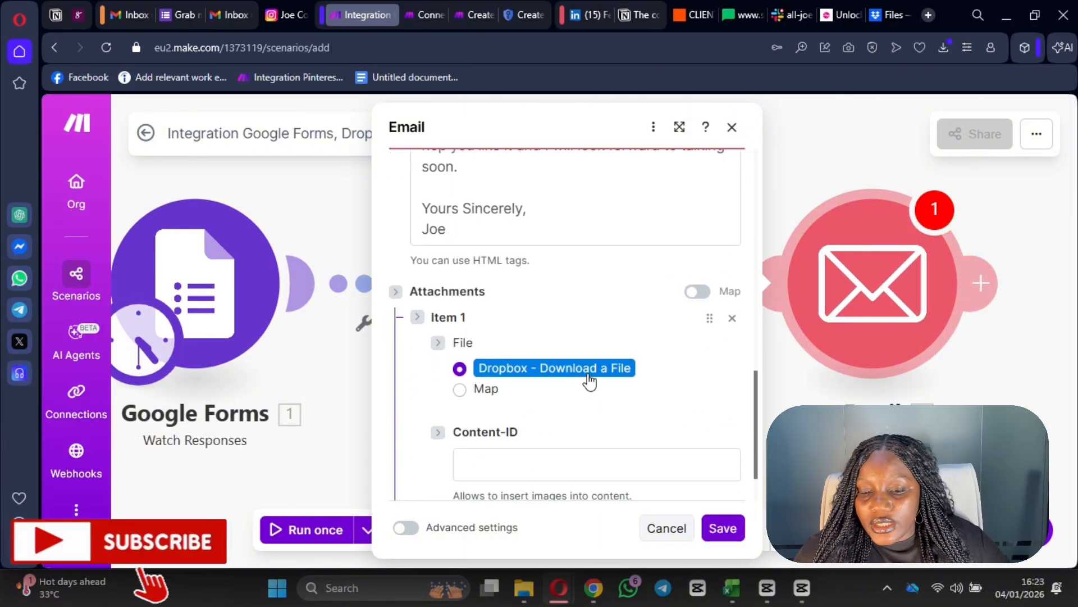
pyautogui.scroll(-3, 673, 412)
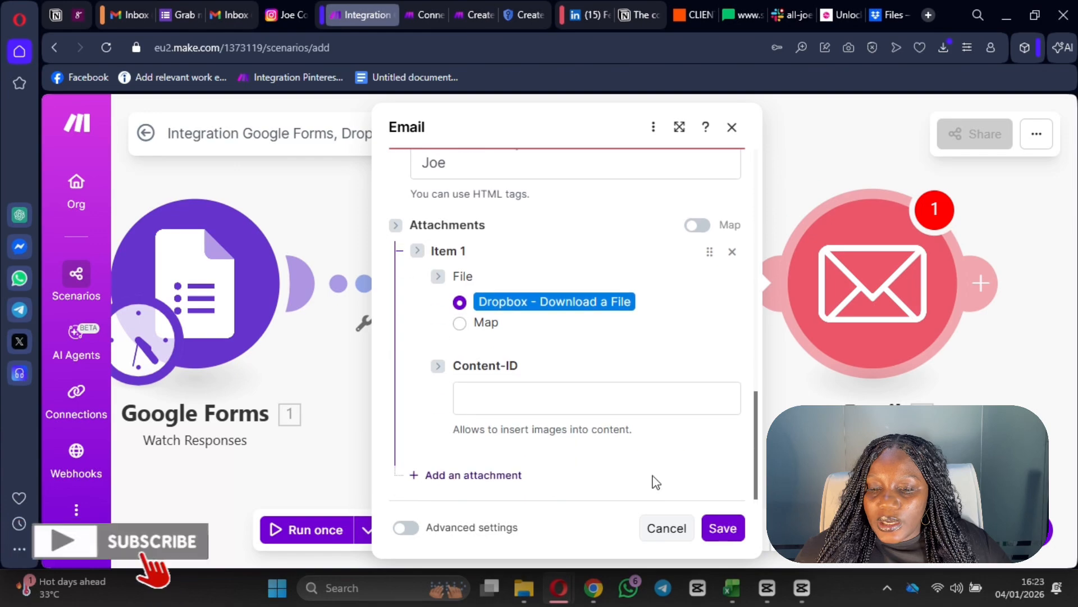
pyautogui.click(723, 528)
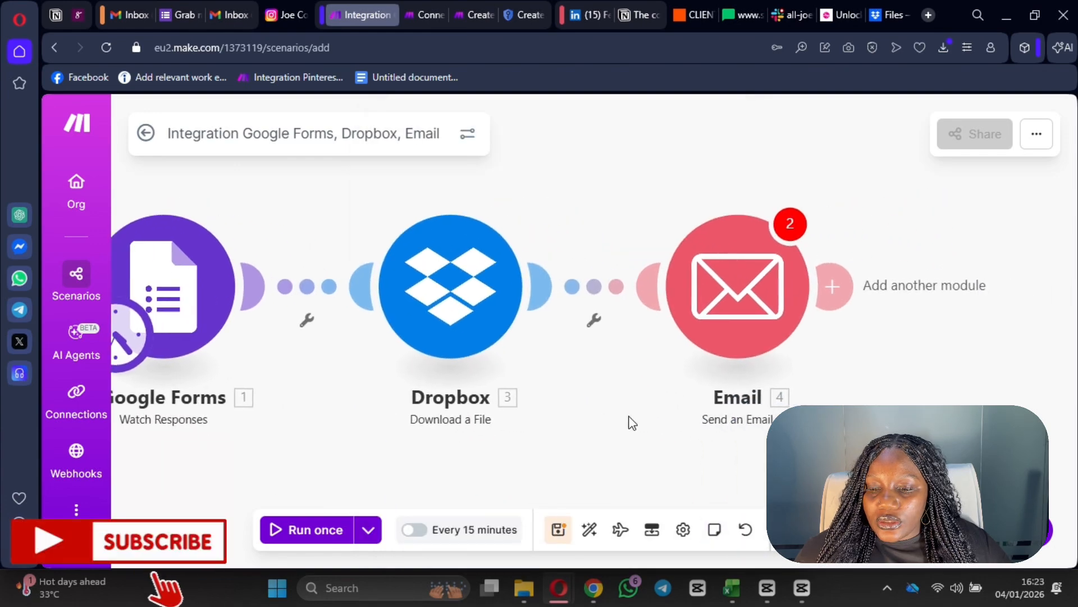
# - Add a MailerLite Create / Update a Subscriber module after the Email module
pyautogui.click(843, 299)
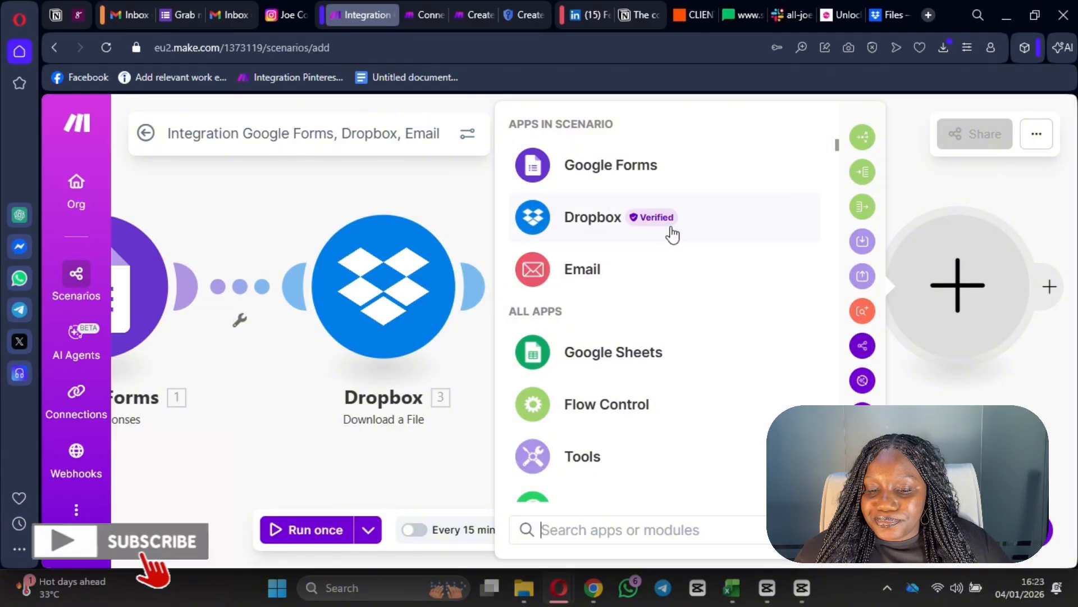
pyautogui.scroll(-5, 626, 259)
pyautogui.scroll(-10, 646, 405)
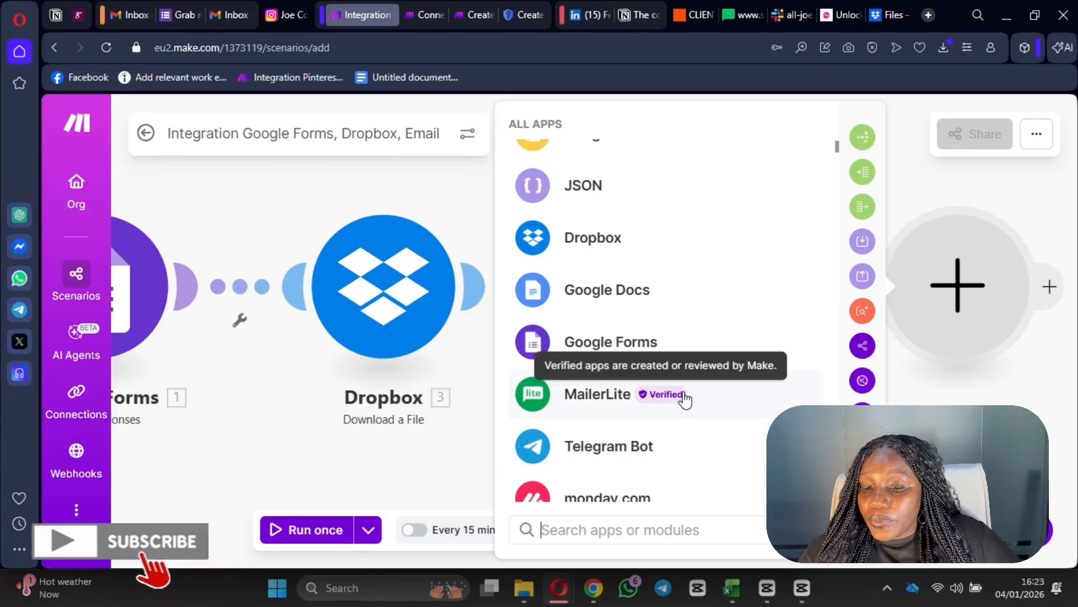
pyautogui.click(599, 413)
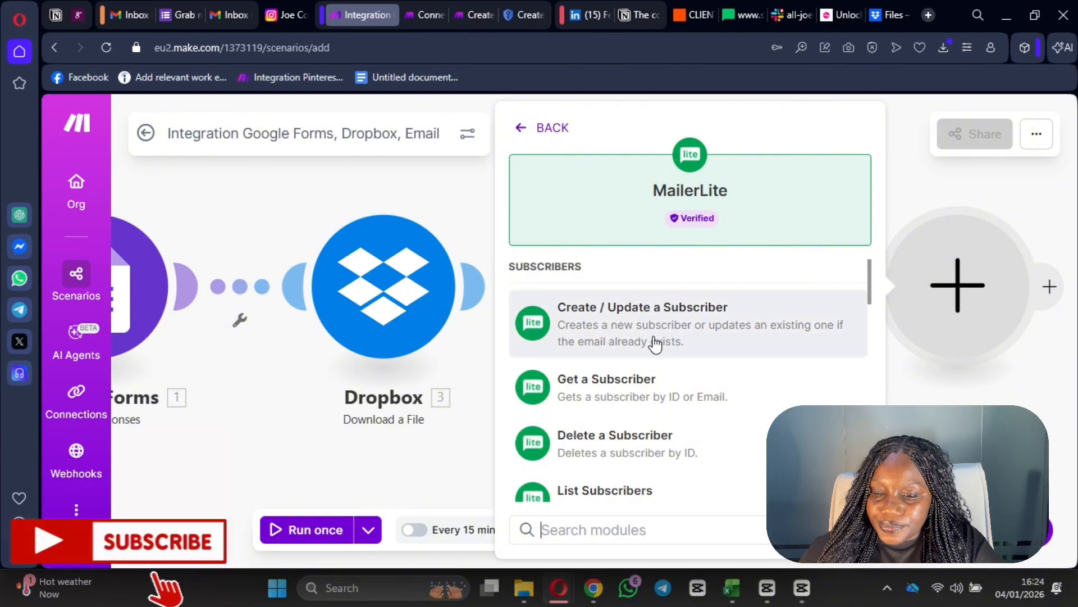
pyautogui.scroll(-6, 609, 373)
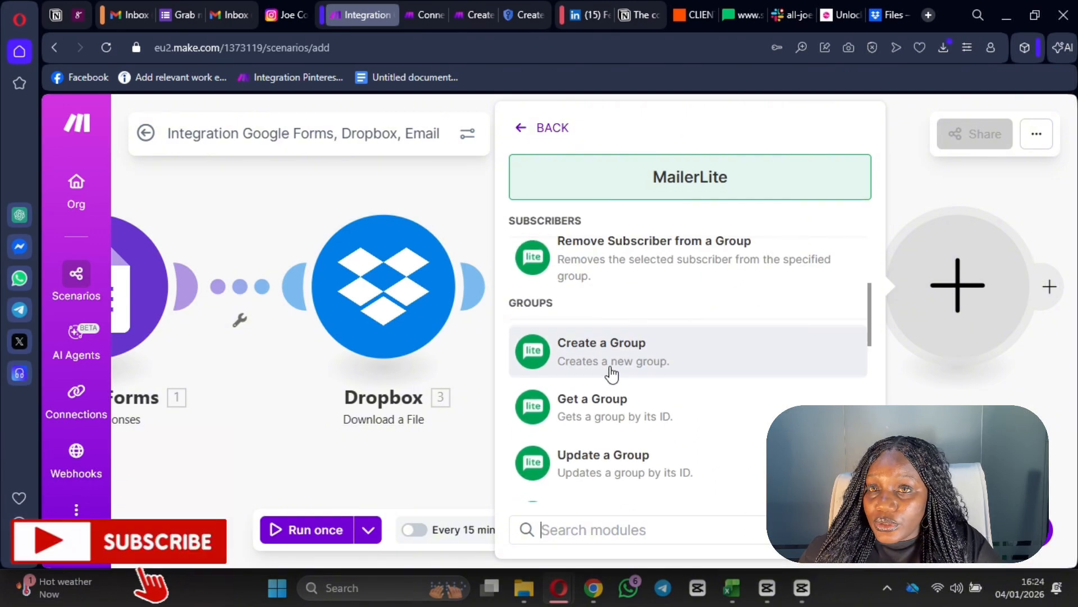
pyautogui.scroll(5, 611, 360)
pyautogui.scroll(2, 611, 349)
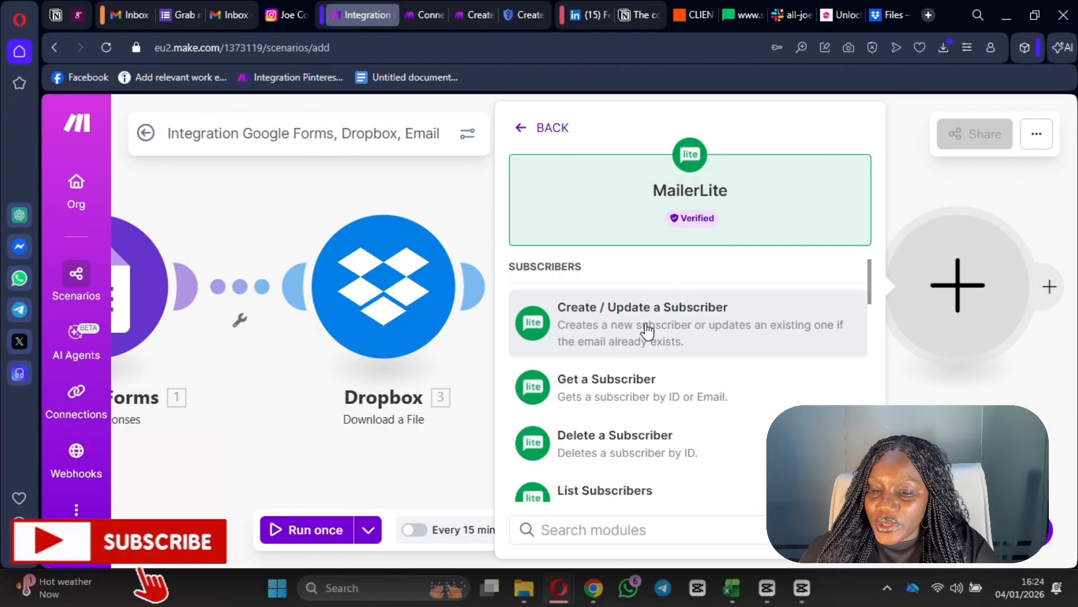
pyautogui.click(650, 339)
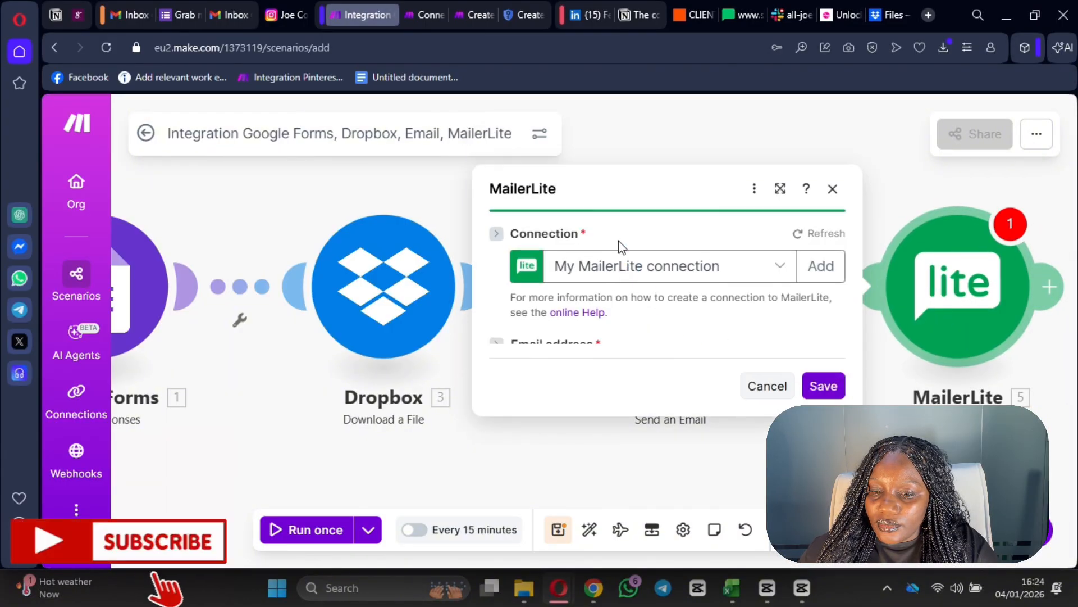
# - Map Respondent Email into the MailerLite Email address field and close the module settings
pyautogui.click(613, 309)
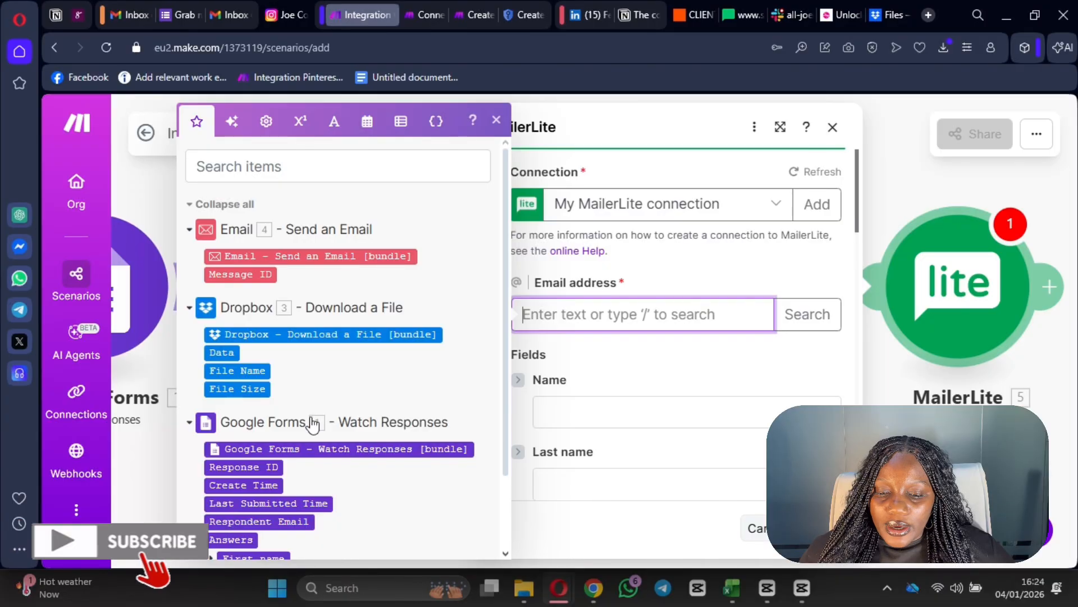
pyautogui.scroll(-2, 312, 441)
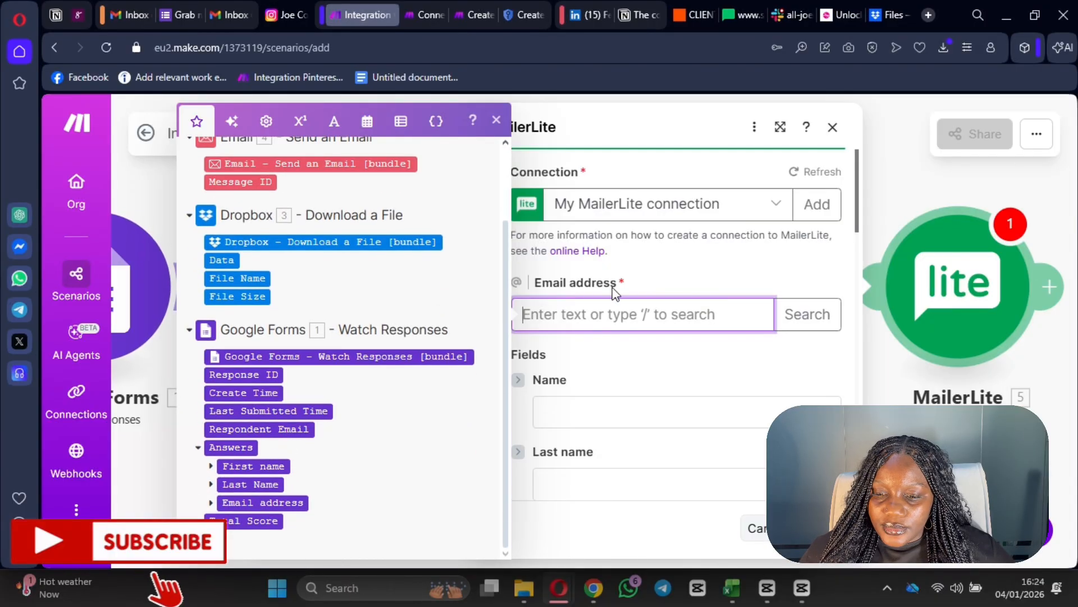
pyautogui.scroll(-2, 153, 472)
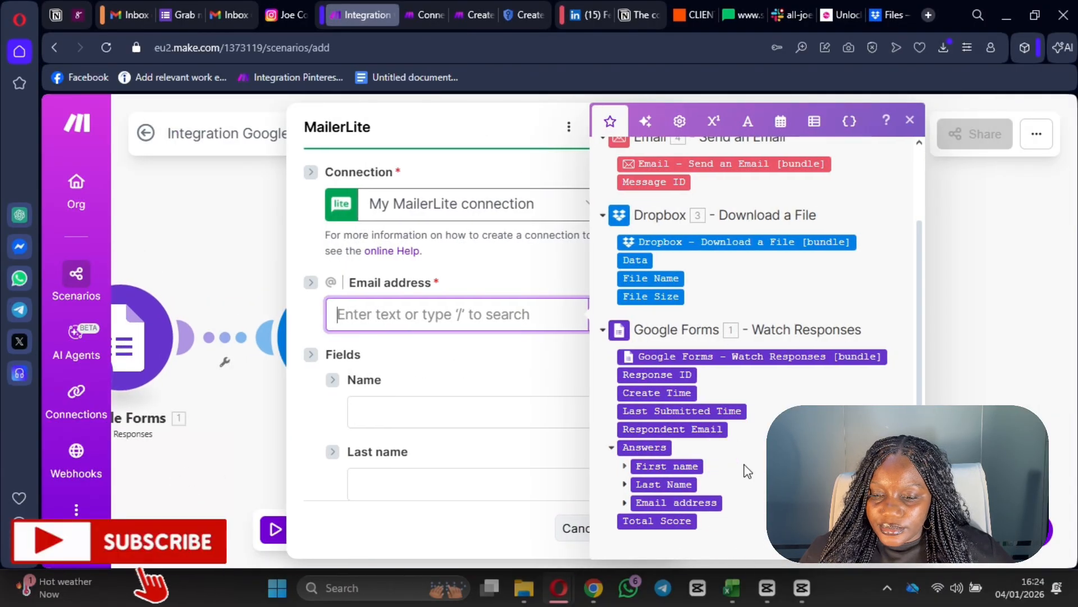
pyautogui.click(697, 428)
pyautogui.scroll(-1, 476, 333)
pyautogui.click(483, 334)
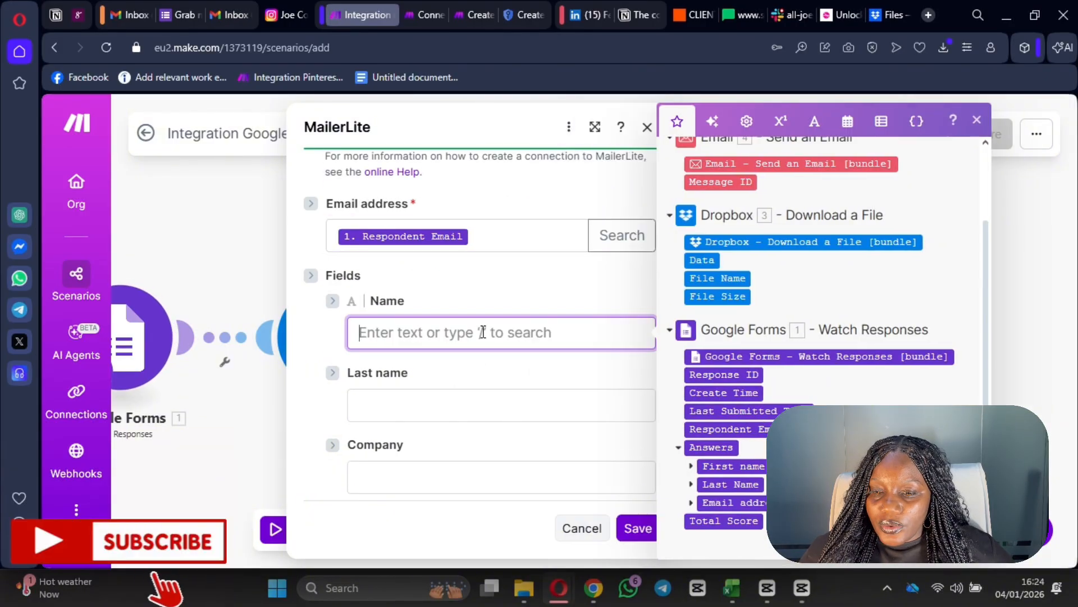
pyautogui.click(655, 213)
pyautogui.click(648, 127)
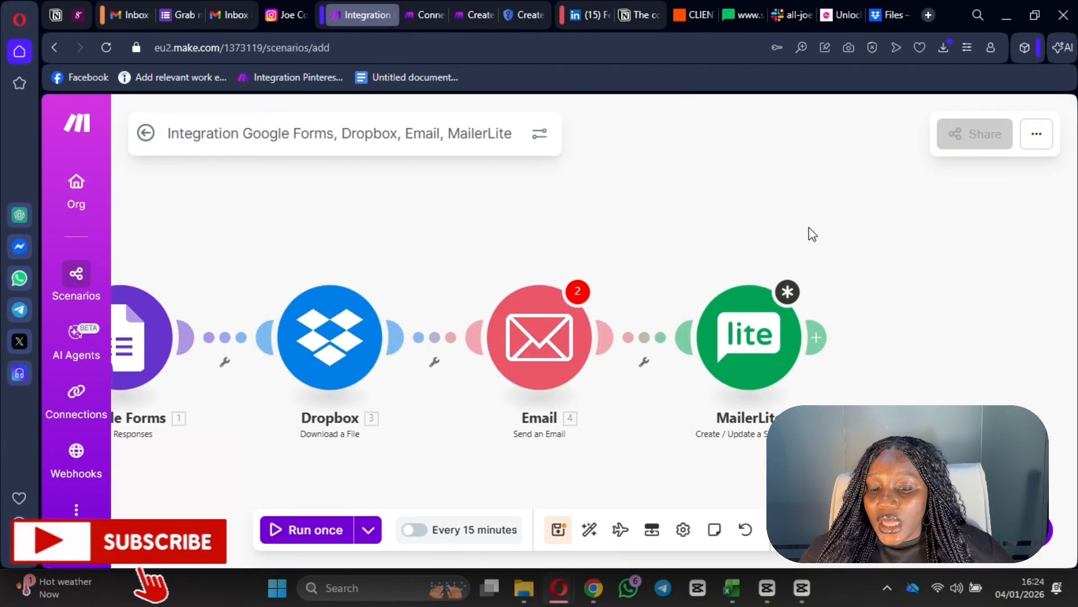
# - Review the four-module scenario, then return to the Grab my e-book form tab
pyautogui.moveTo(682, 250); pyautogui.dragTo(667, 233)
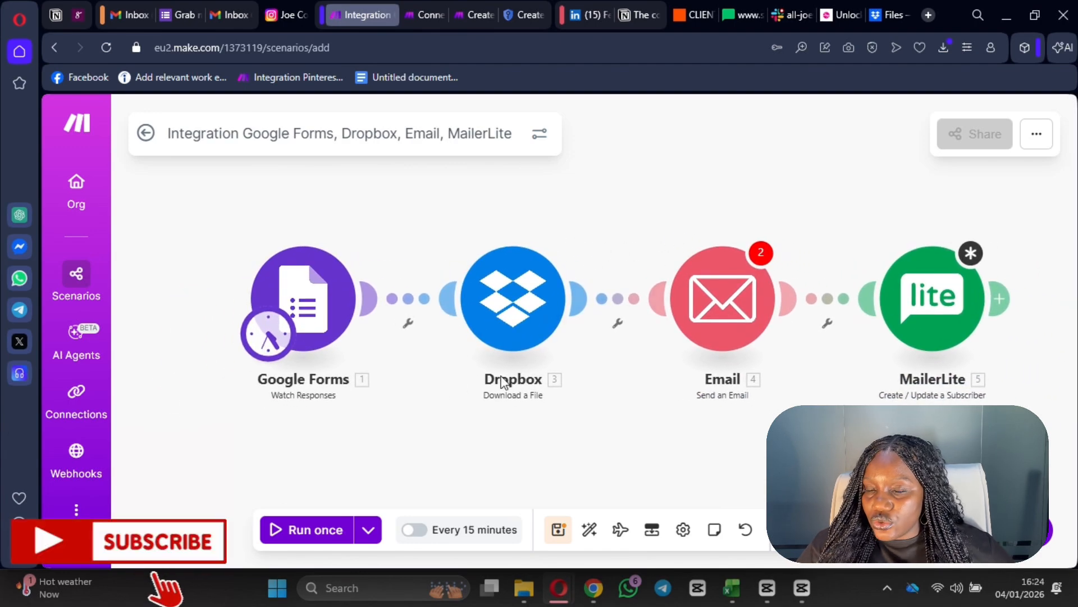
pyautogui.rightClick(323, 325)
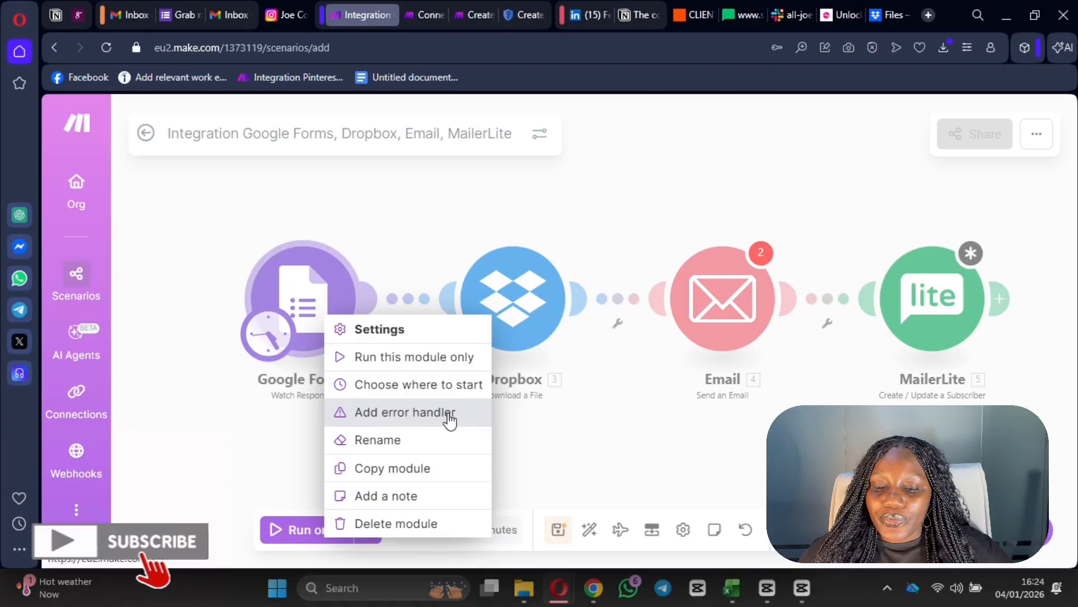
pyautogui.click(605, 469)
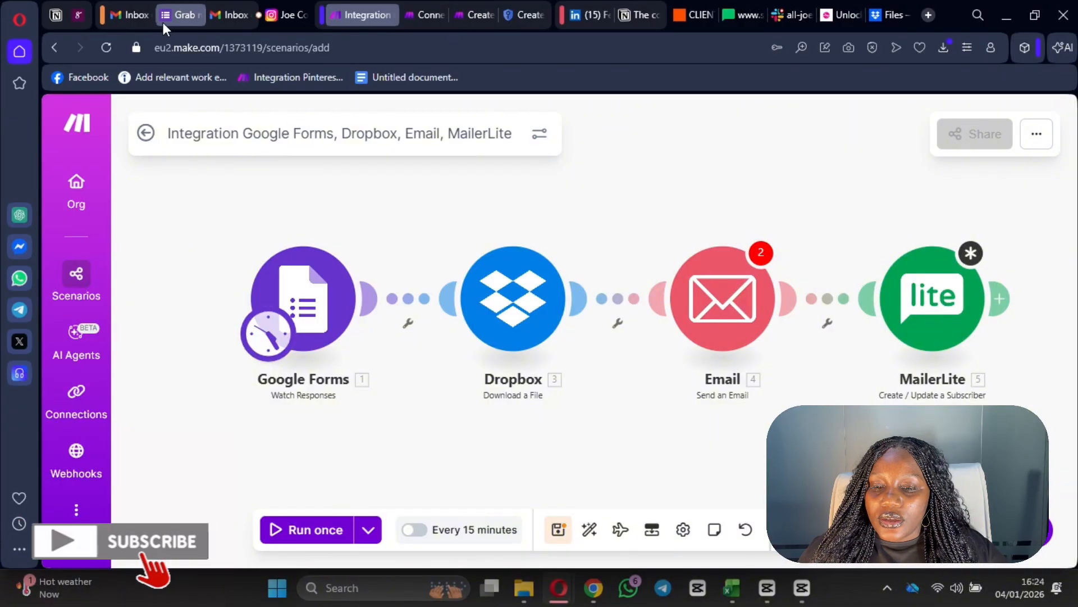
pyautogui.click(175, 14)
# - Link the form's responses to the existing Let's Automate Your Business (Responses) spreadsheet
pyautogui.click(565, 170)
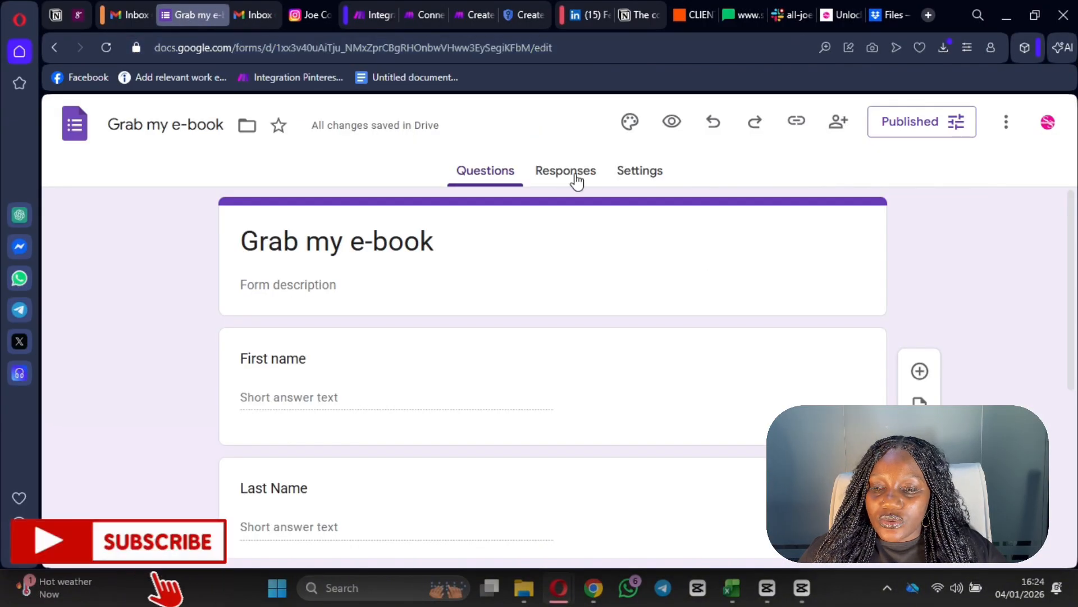
pyautogui.click(789, 241)
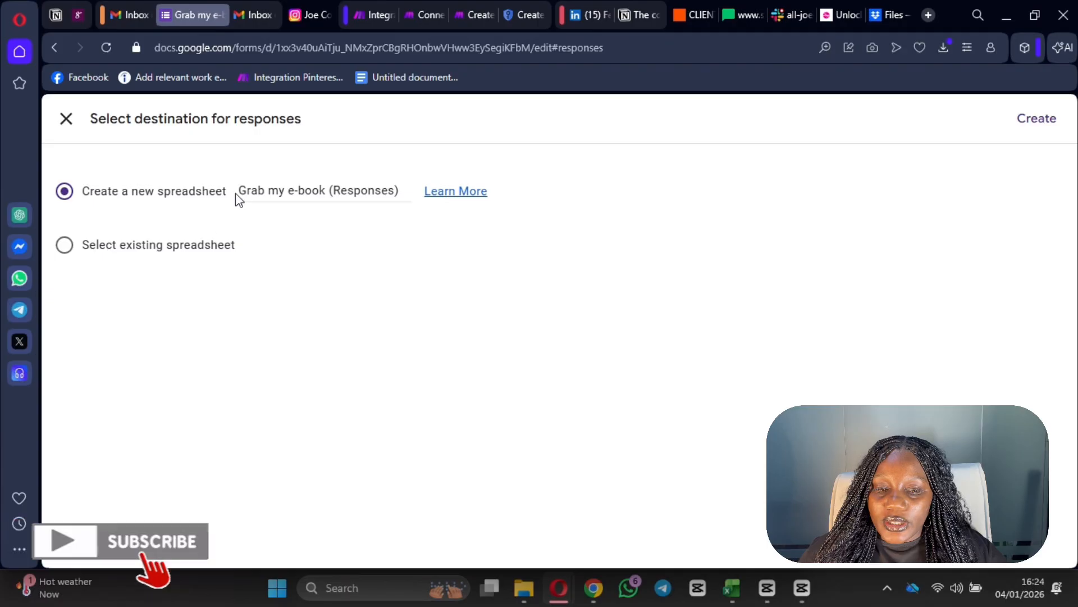
pyautogui.click(179, 247)
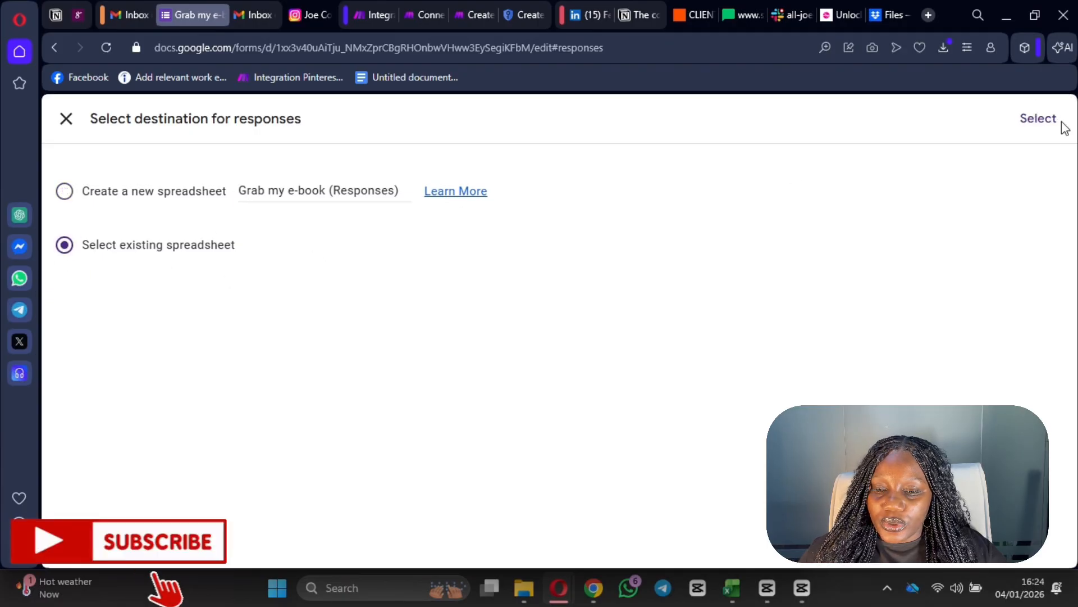
pyautogui.click(1040, 121)
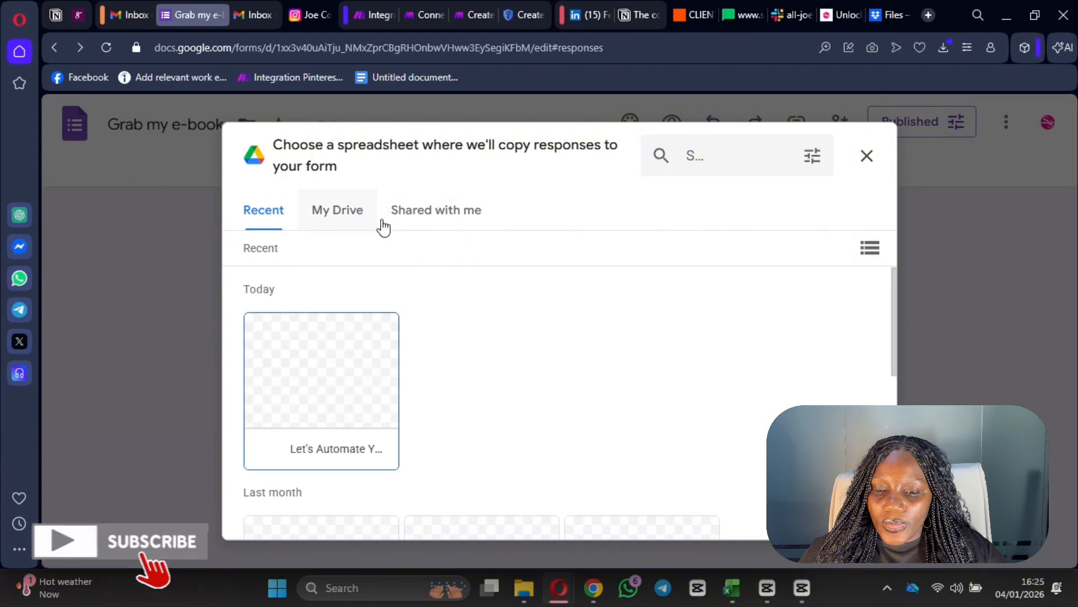
pyautogui.scroll(-4, 328, 337)
pyautogui.scroll(3, 373, 306)
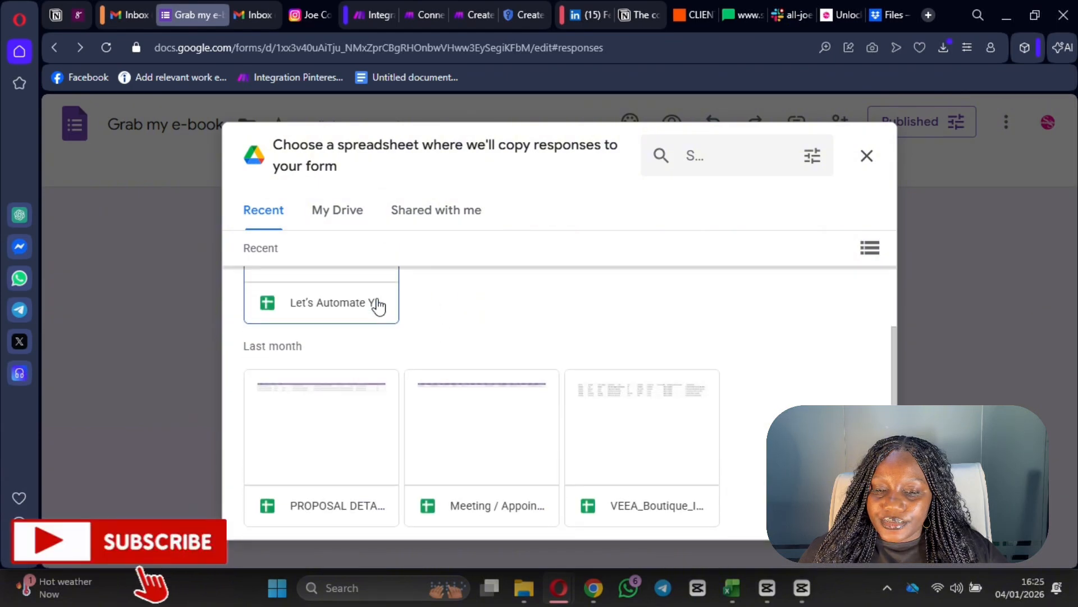
pyautogui.click(344, 380)
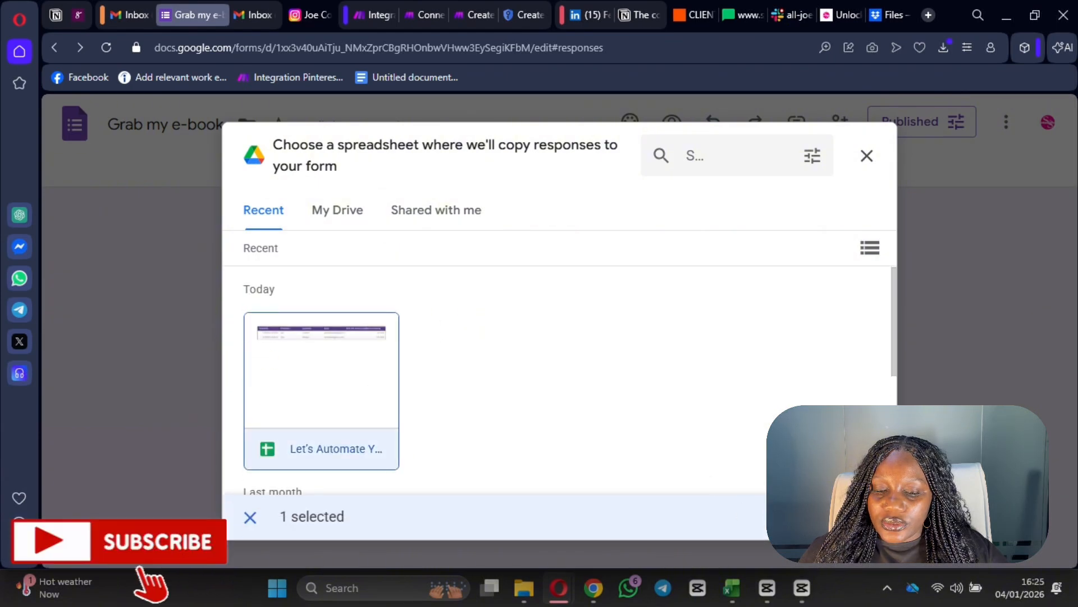
pyautogui.click(850, 517)
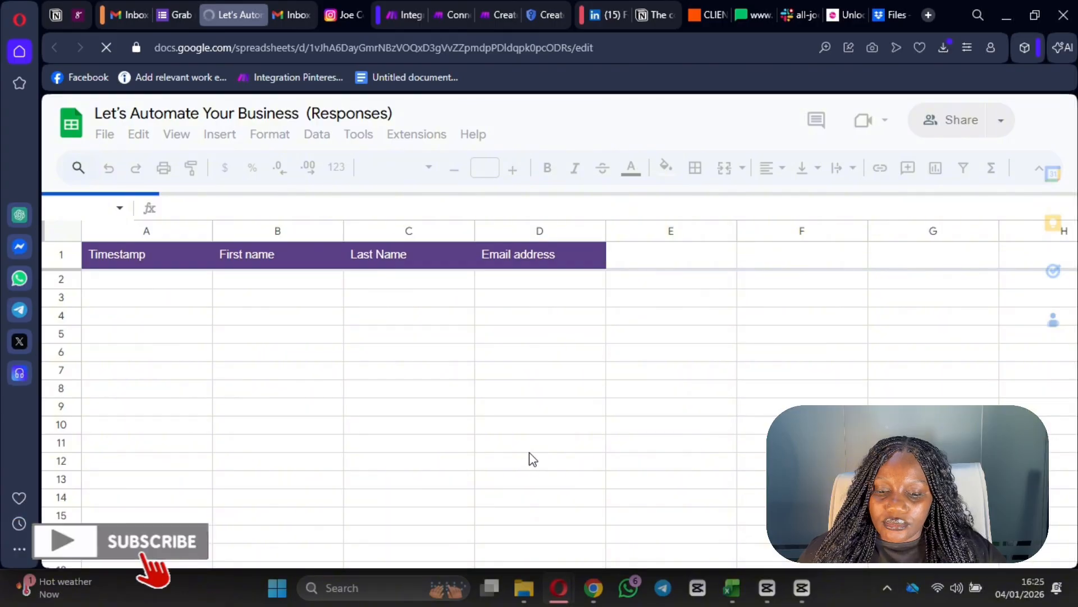
# - Rename the newest responses sheet tab to 'Lead Magnet demo'
pyautogui.scroll(-1, 354, 449)
pyautogui.scroll(-3, 268, 551)
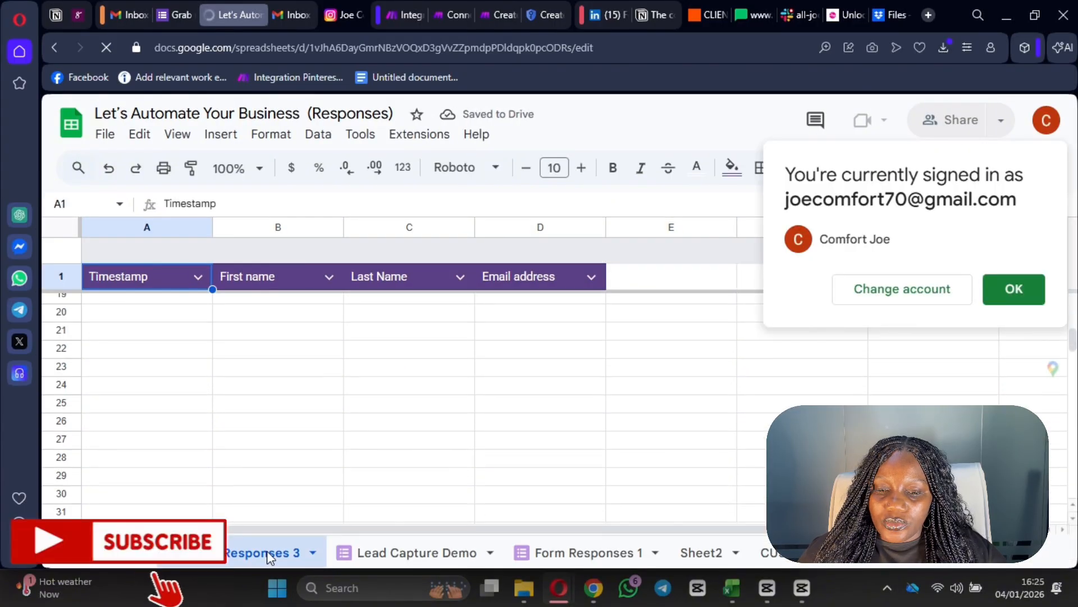
pyautogui.rightClick(267, 550)
pyautogui.click(221, 292)
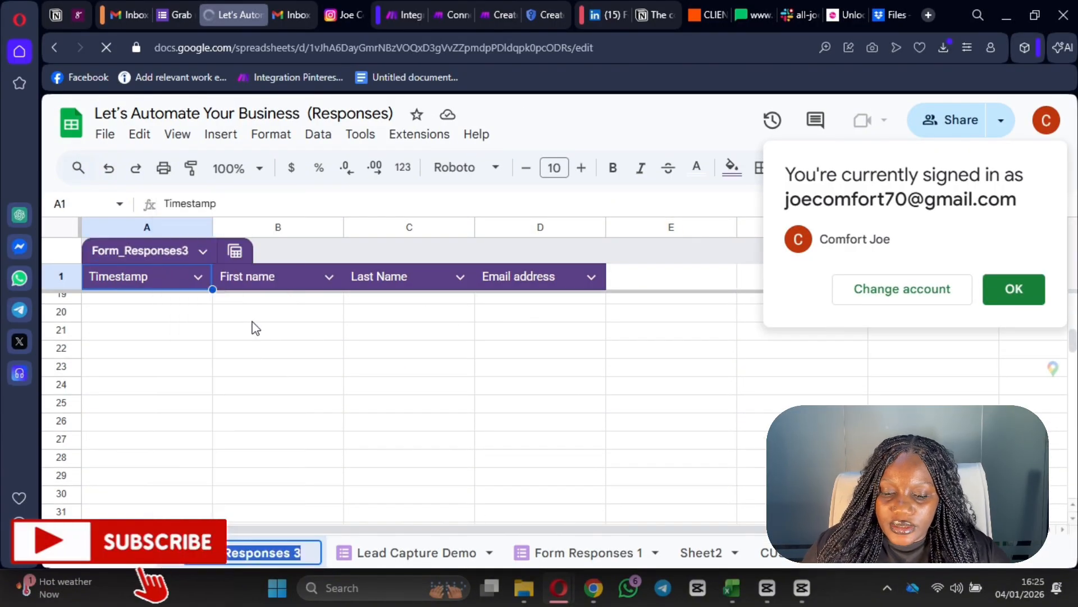
pyautogui.press('BackSpace')
pyautogui.write('Lead Magnet')
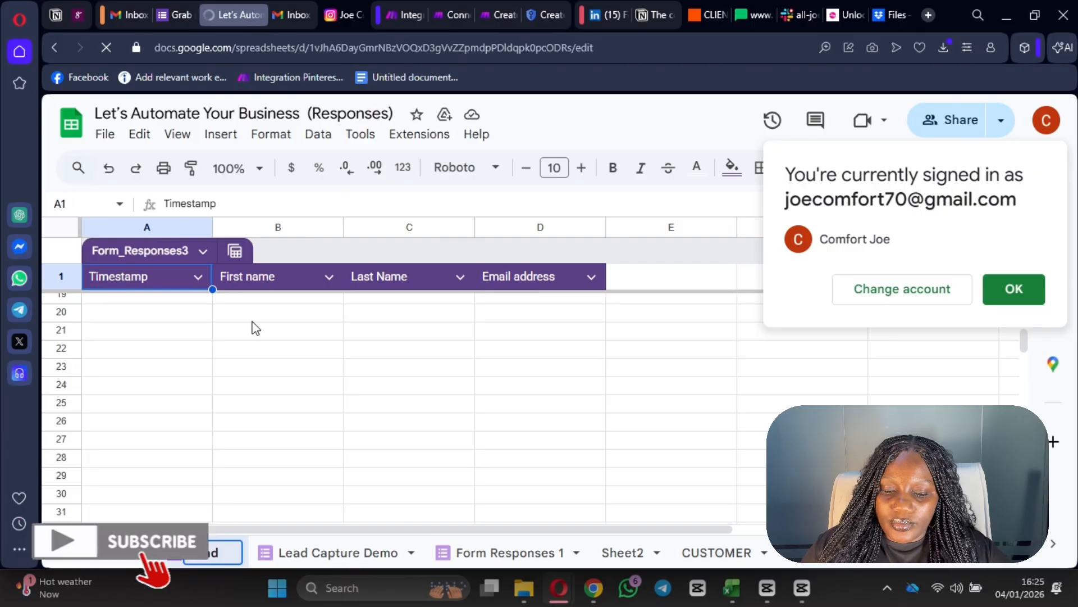
pyautogui.write(' demo')
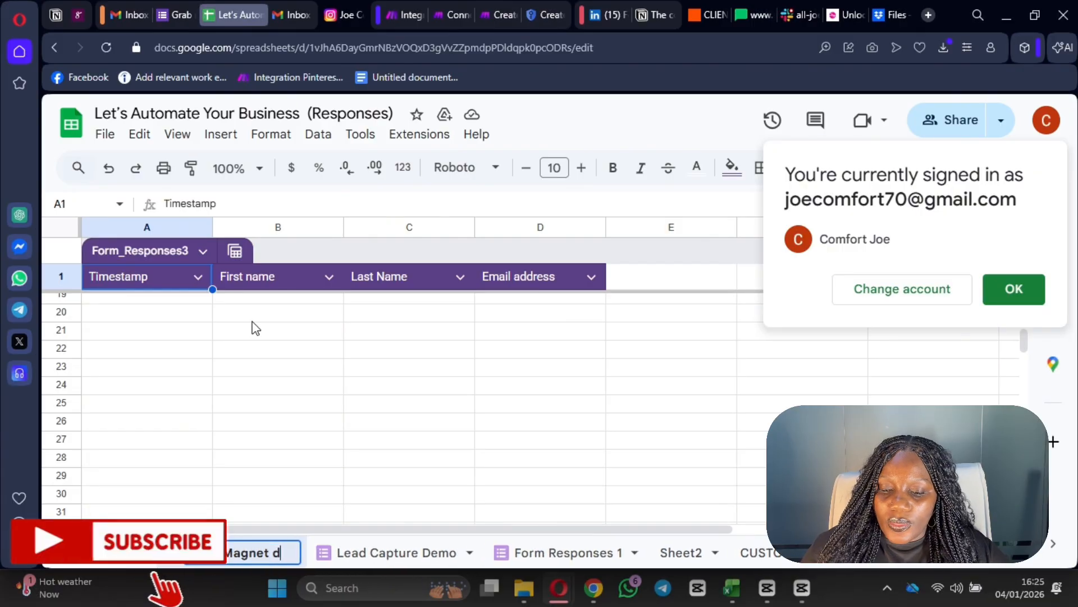
pyautogui.press('Return')
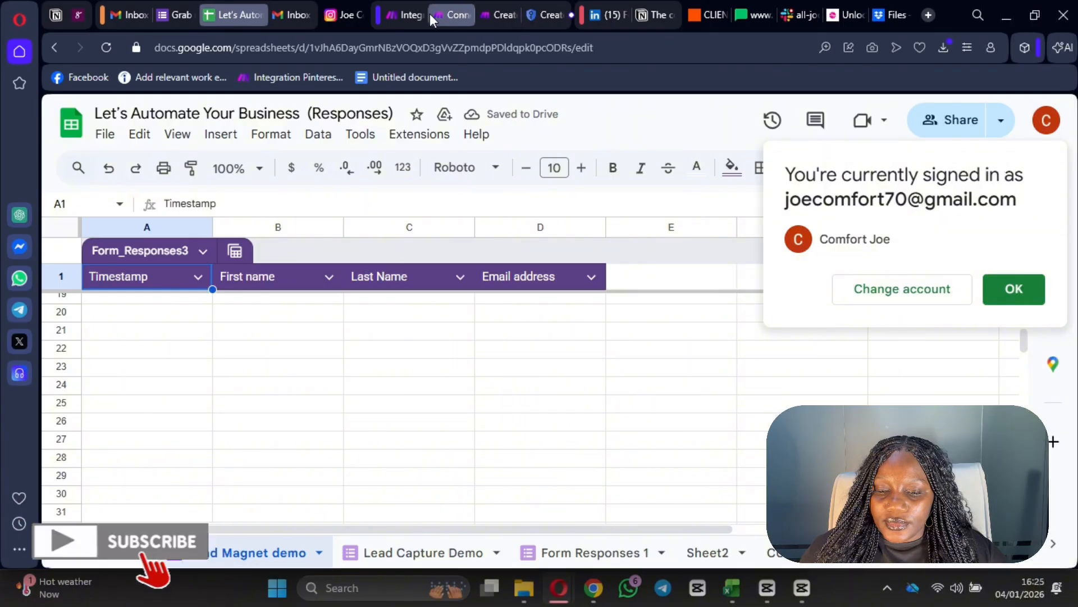
# - In Make, delete the Google Forms trigger and choose Google Sheets as the trigger app
pyautogui.click(395, 16)
pyautogui.rightClick(272, 296)
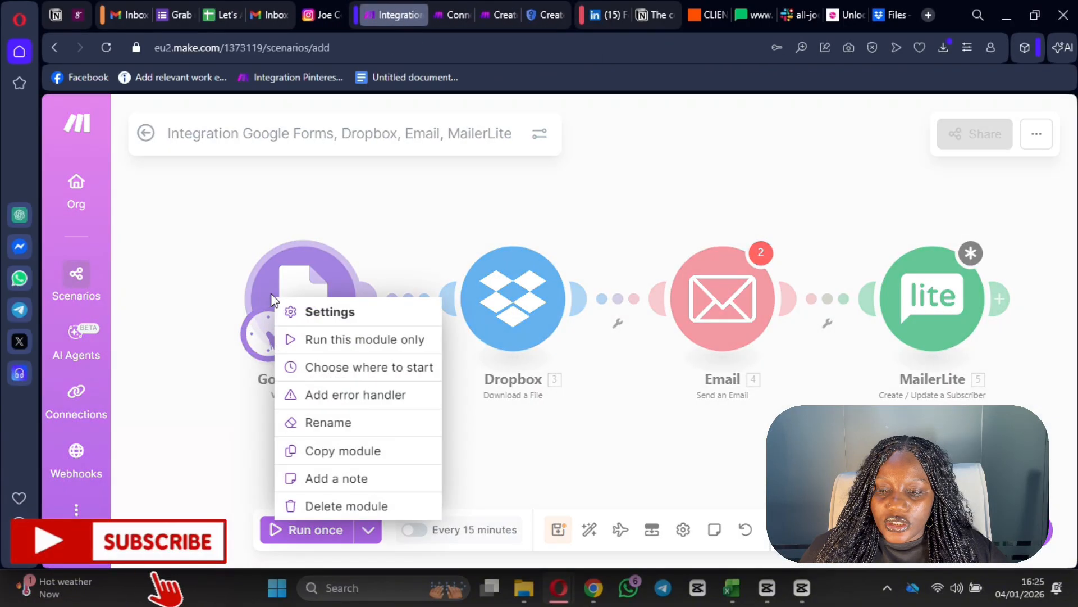
pyautogui.click(376, 508)
pyautogui.click(674, 323)
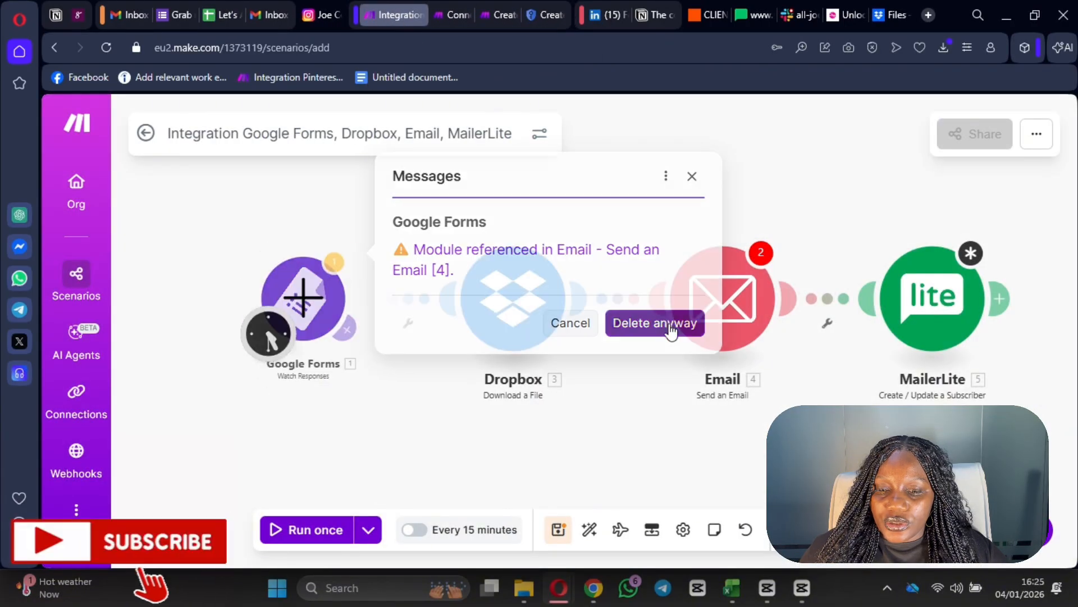
pyautogui.click(303, 299)
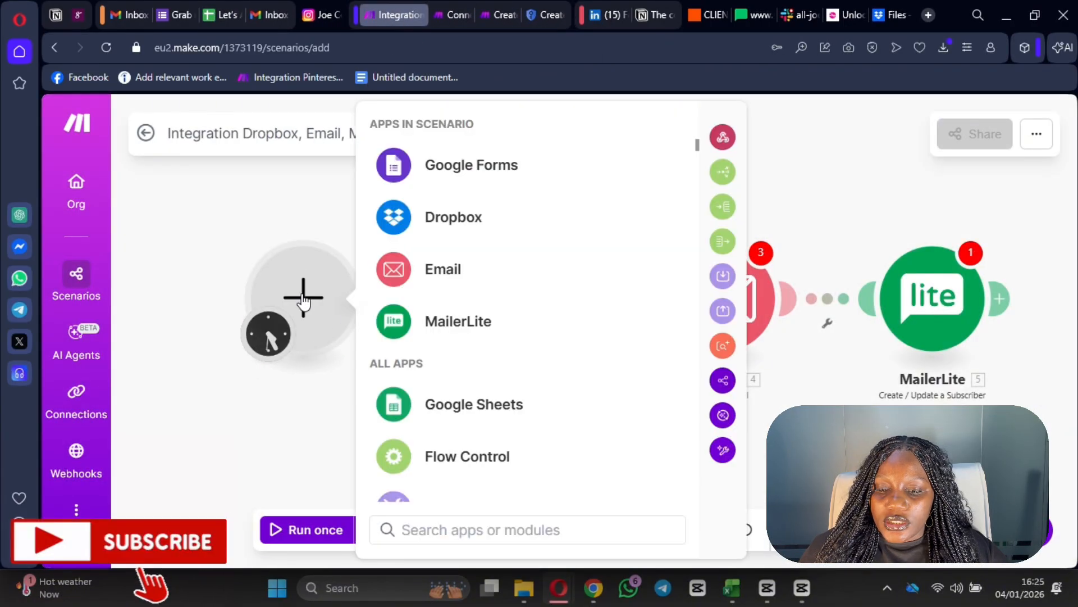
pyautogui.click(458, 403)
# - Use Watch New Rows on the Let's Automate Your Business (Responses) spreadsheet
pyautogui.click(482, 318)
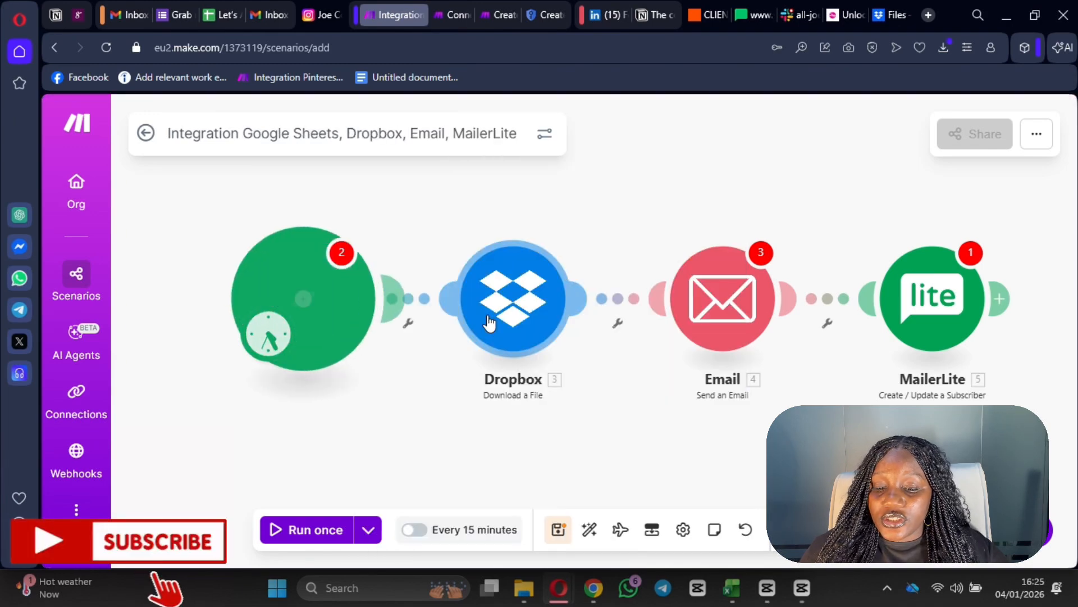
pyautogui.scroll(-2, 554, 404)
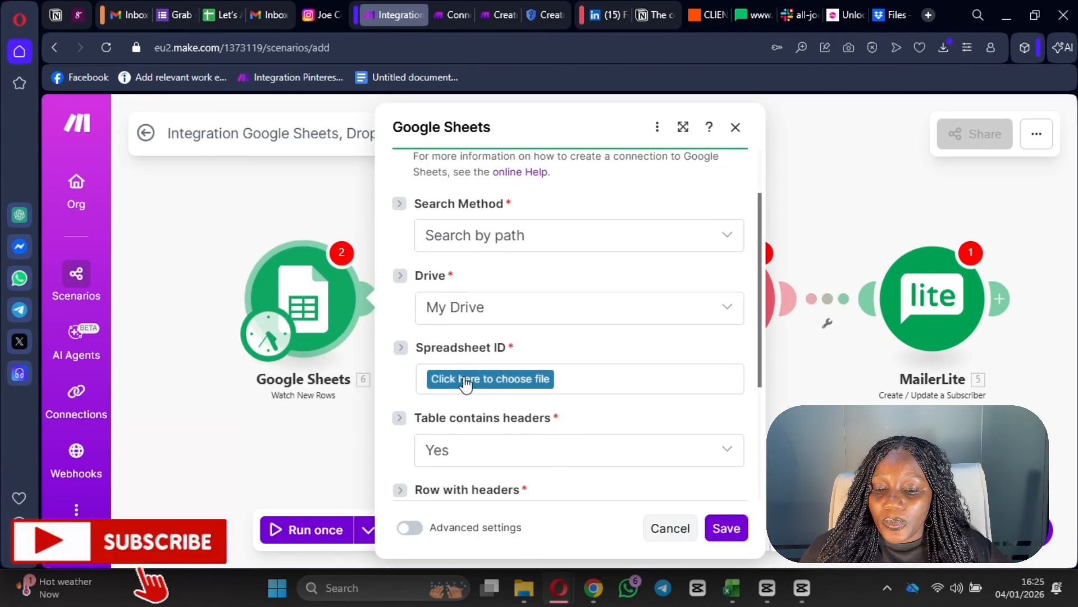
pyautogui.click(494, 372)
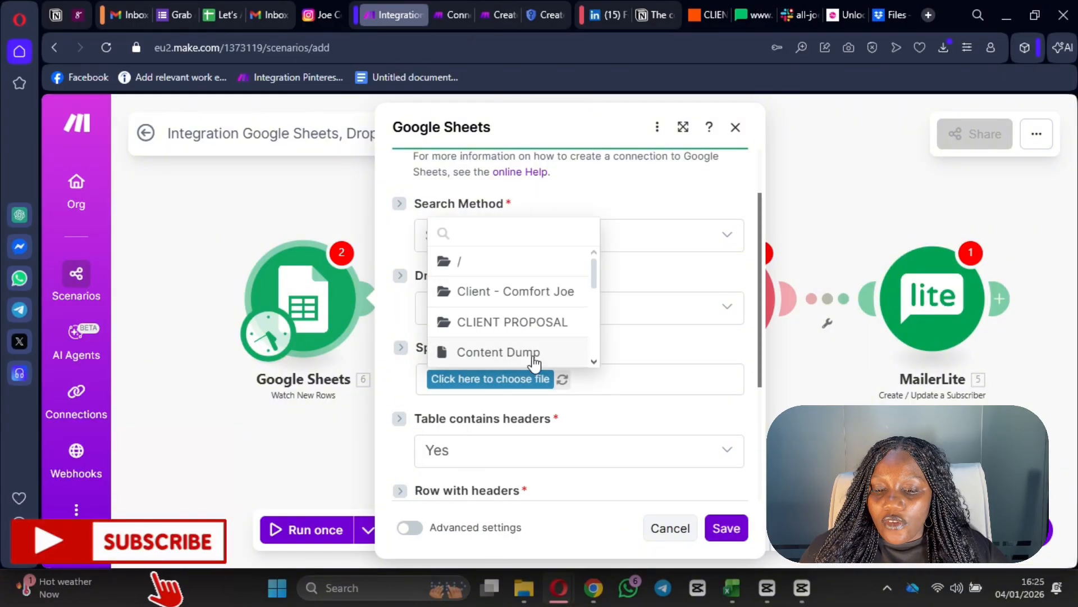
pyautogui.scroll(-5, 505, 320)
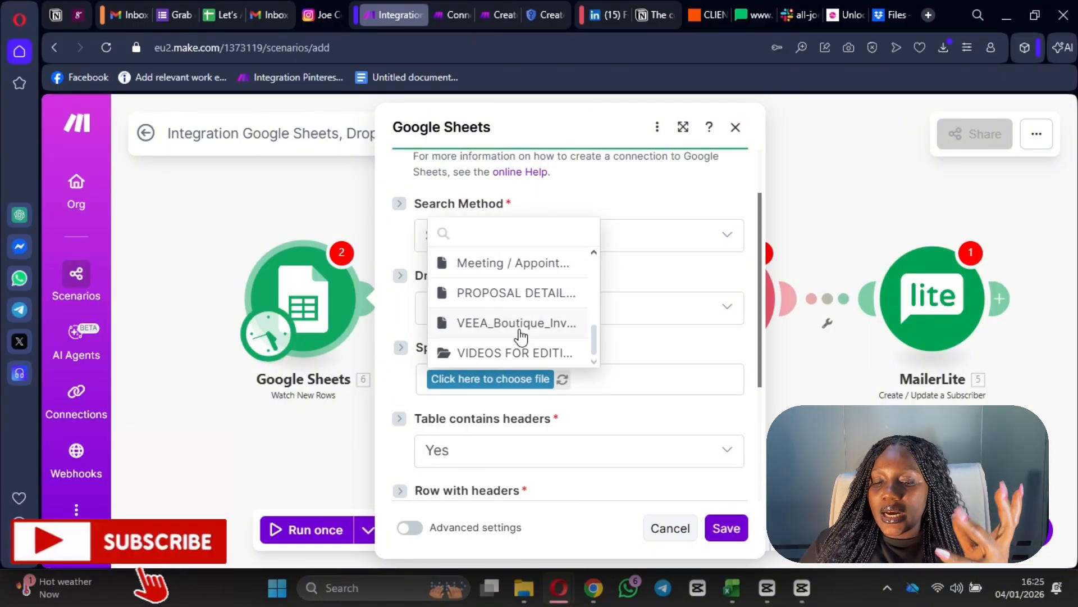
pyautogui.scroll(1, 562, 386)
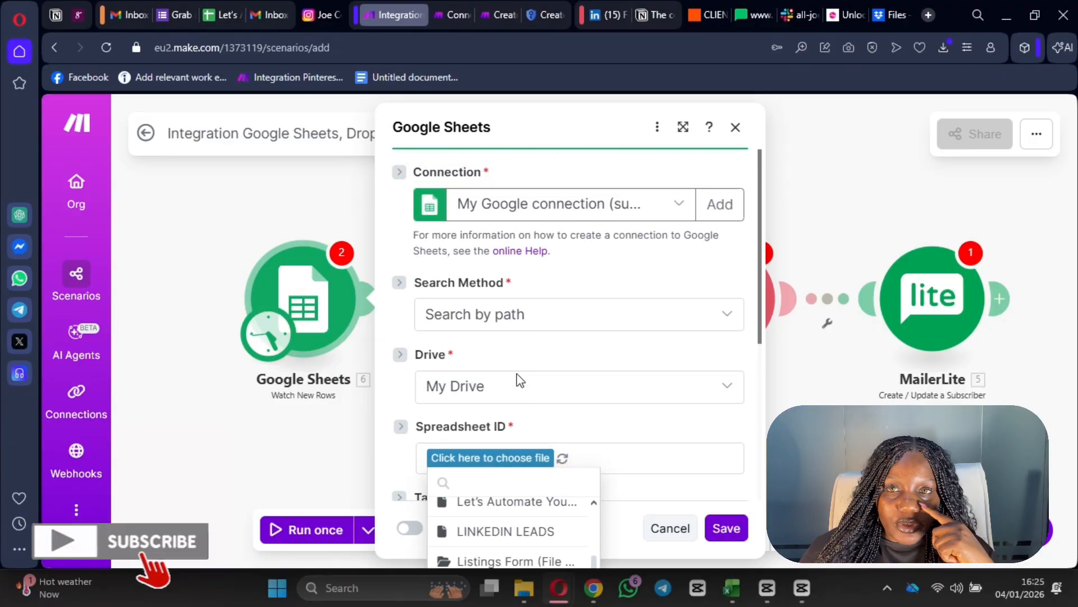
pyautogui.scroll(-2, 518, 380)
pyautogui.scroll(-1, 490, 375)
pyautogui.scroll(1, 488, 377)
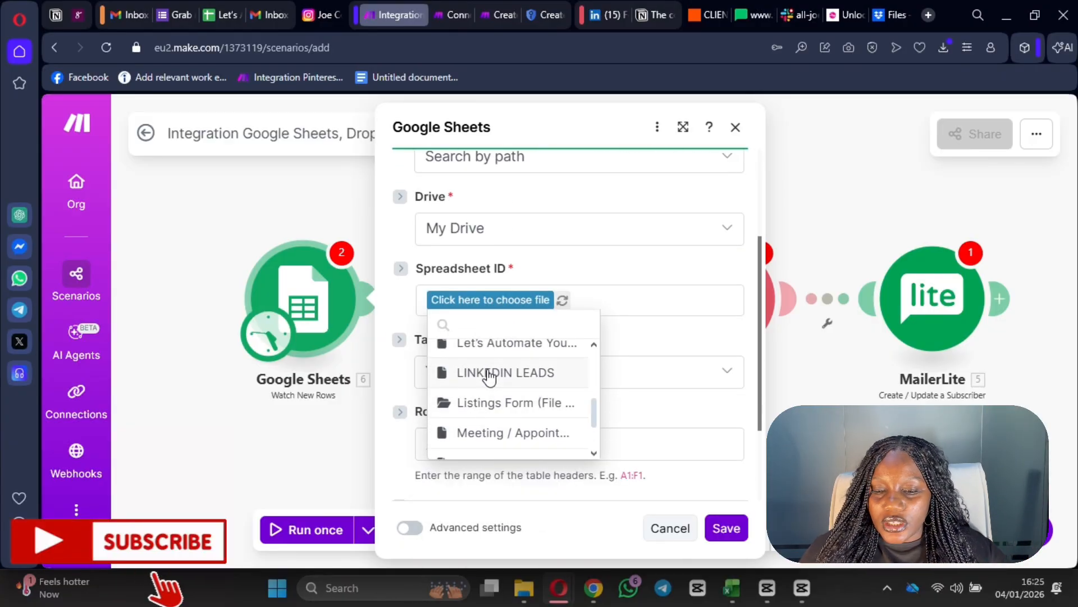
pyautogui.scroll(-1, 490, 393)
pyautogui.scroll(5, 489, 421)
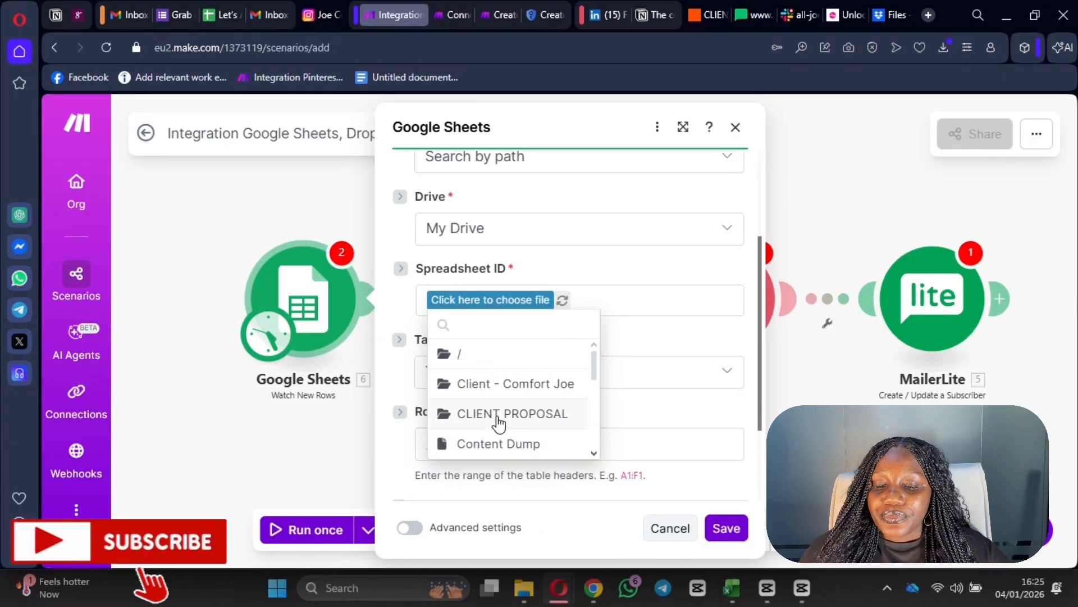
pyautogui.scroll(-3, 513, 440)
pyautogui.scroll(3, 524, 429)
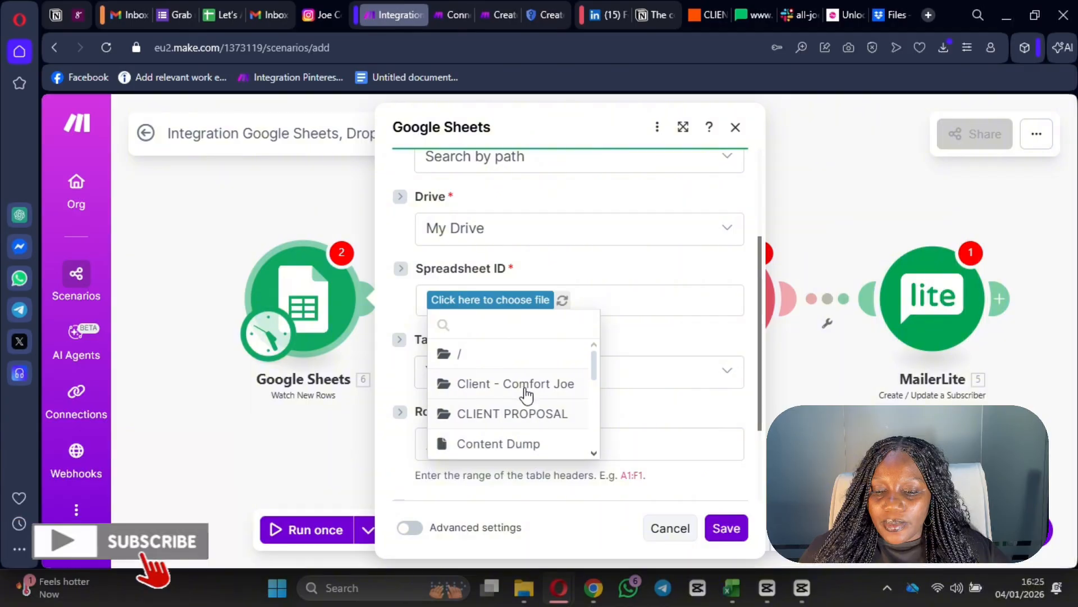
pyautogui.scroll(-5, 526, 393)
pyautogui.scroll(-2, 520, 414)
pyautogui.scroll(4, 525, 410)
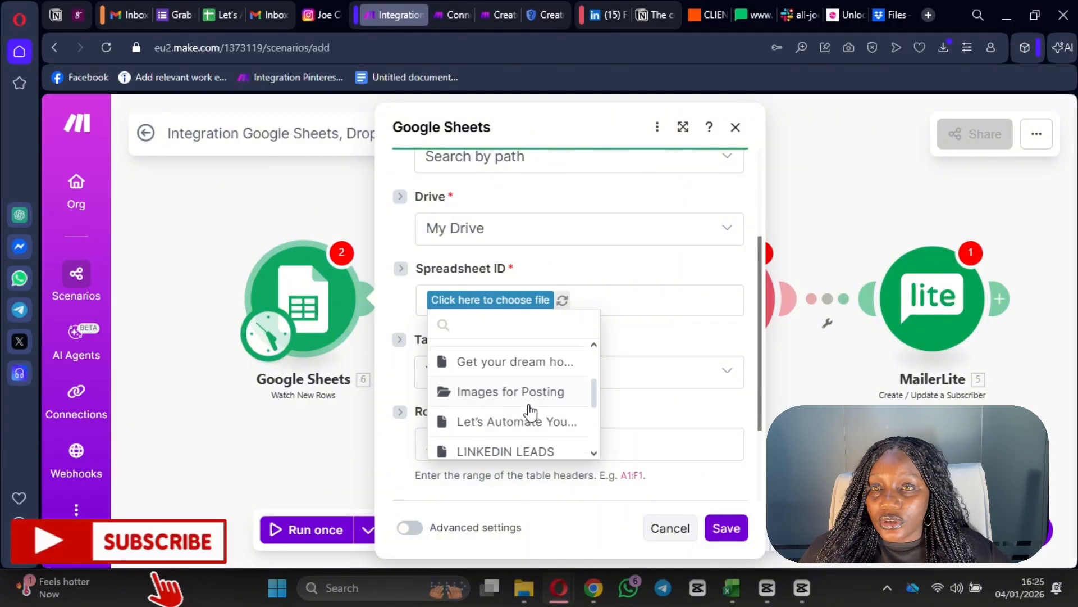
pyautogui.click(513, 426)
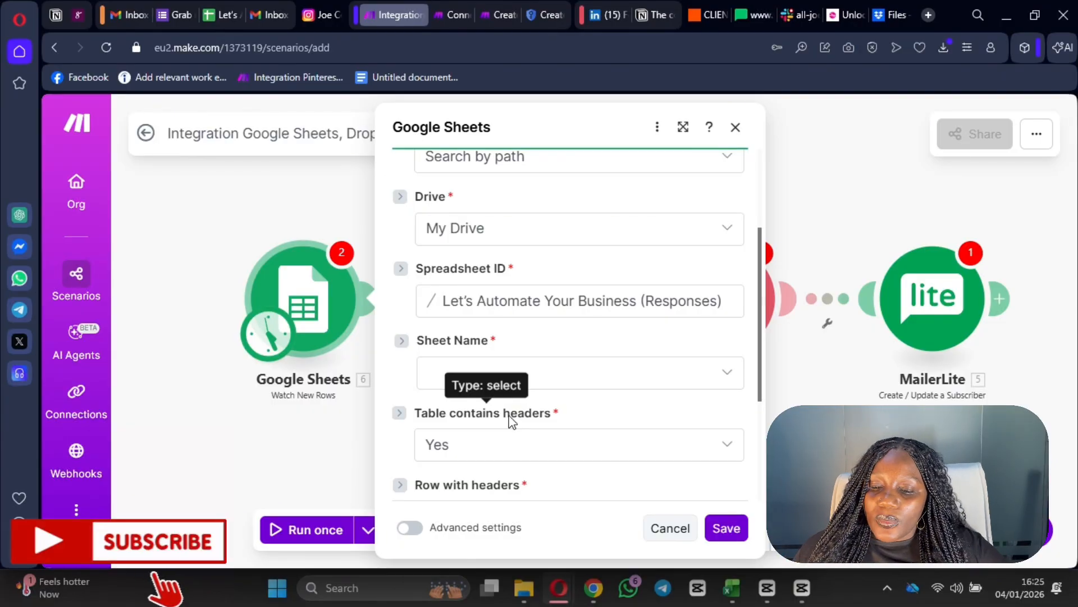
# - Watch the Lead Magnet demo sheet with limit 2 and save the trigger
pyautogui.click(584, 373)
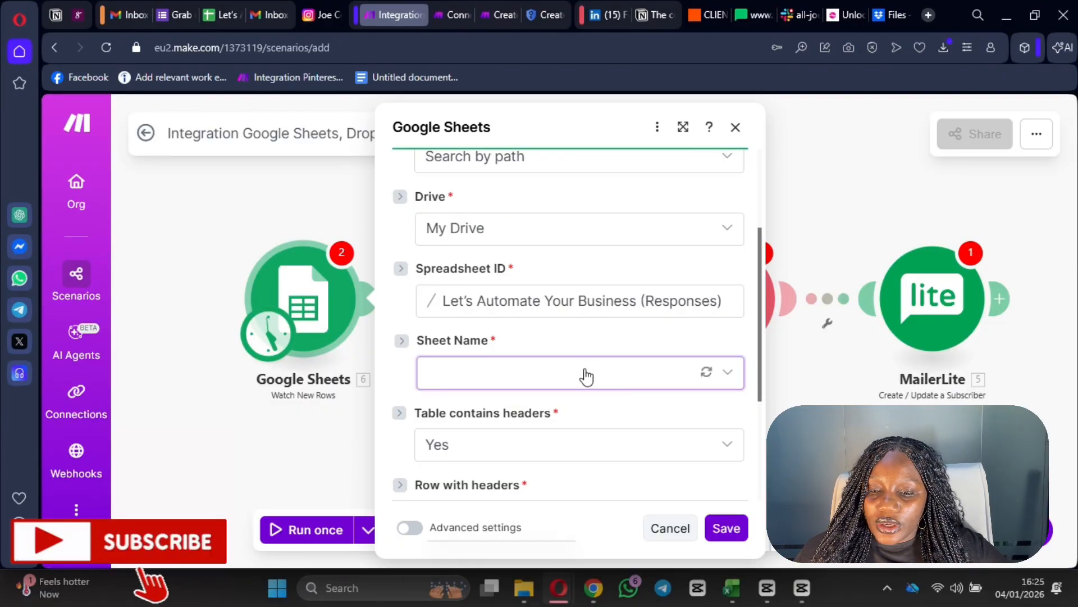
pyautogui.click(515, 373)
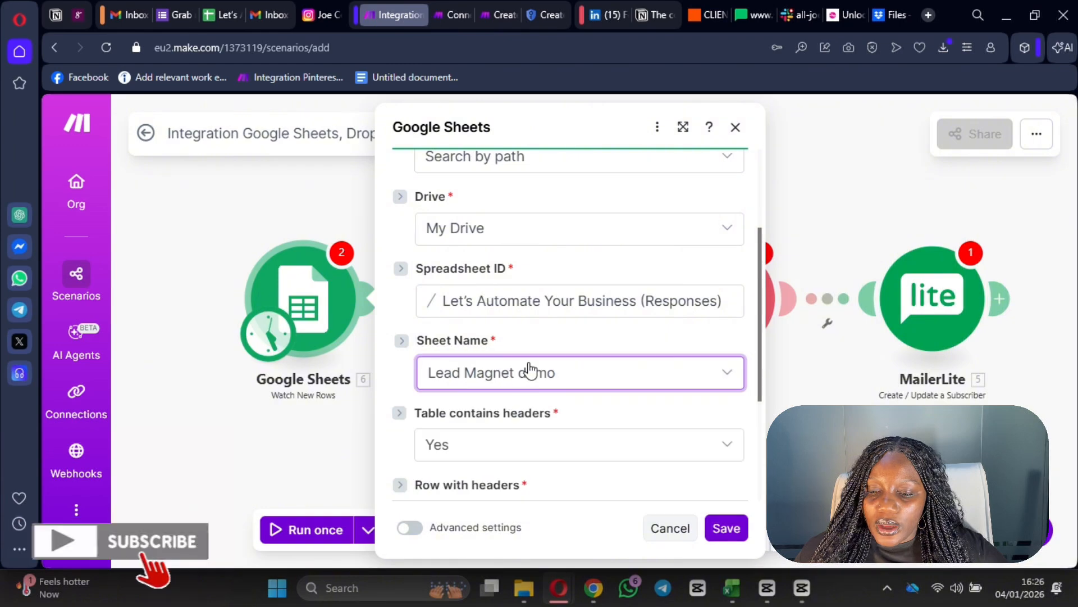
pyautogui.scroll(-3, 652, 424)
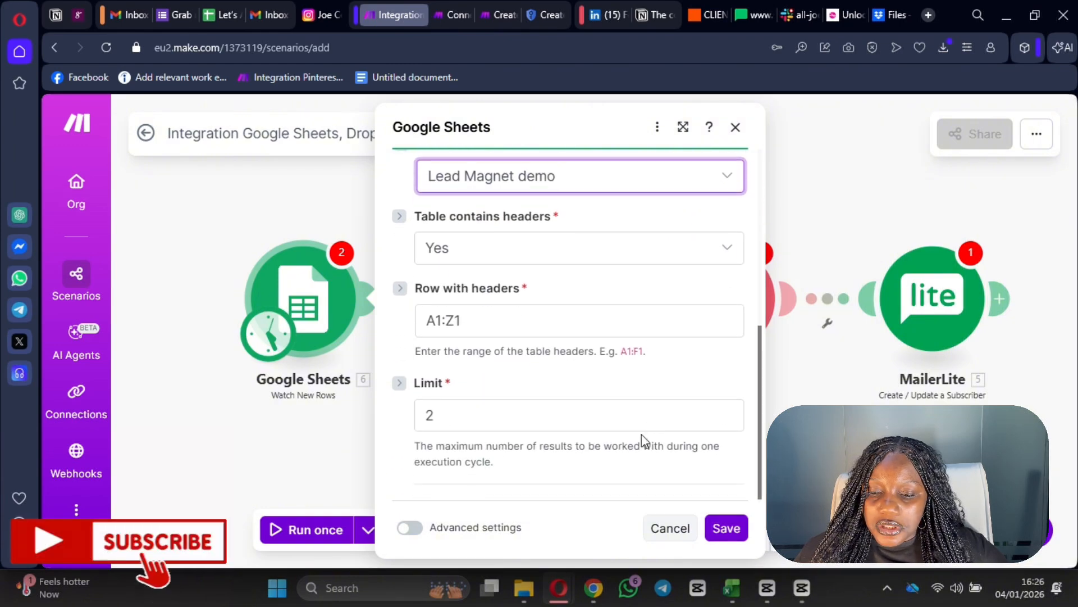
pyautogui.click(727, 421)
pyautogui.click(730, 527)
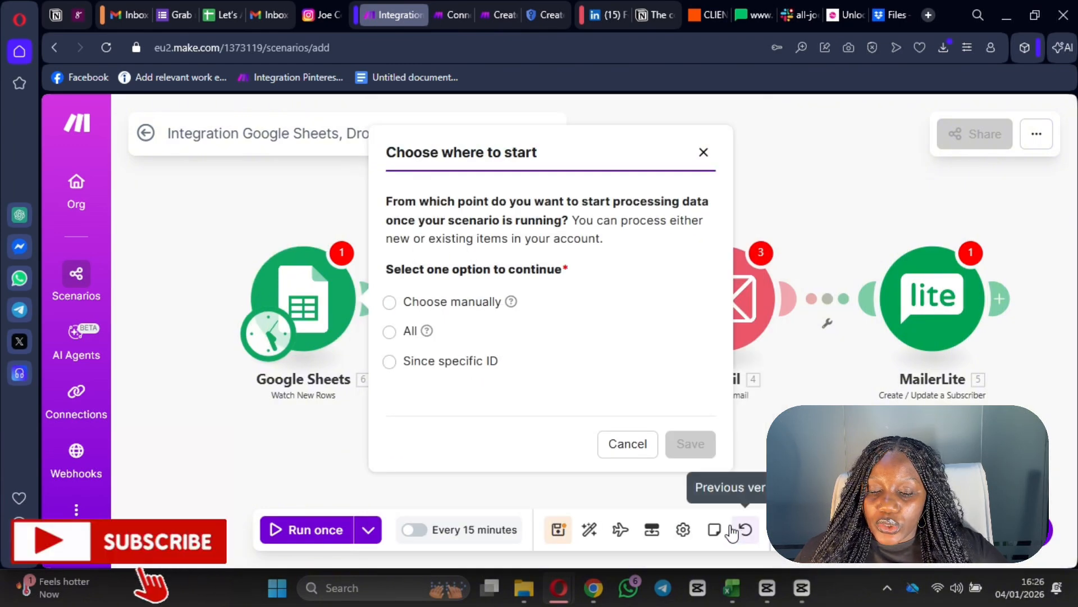
# - Start the Google Sheets trigger from All rows, save, and head to the Grab my e-book tab
pyautogui.click(390, 333)
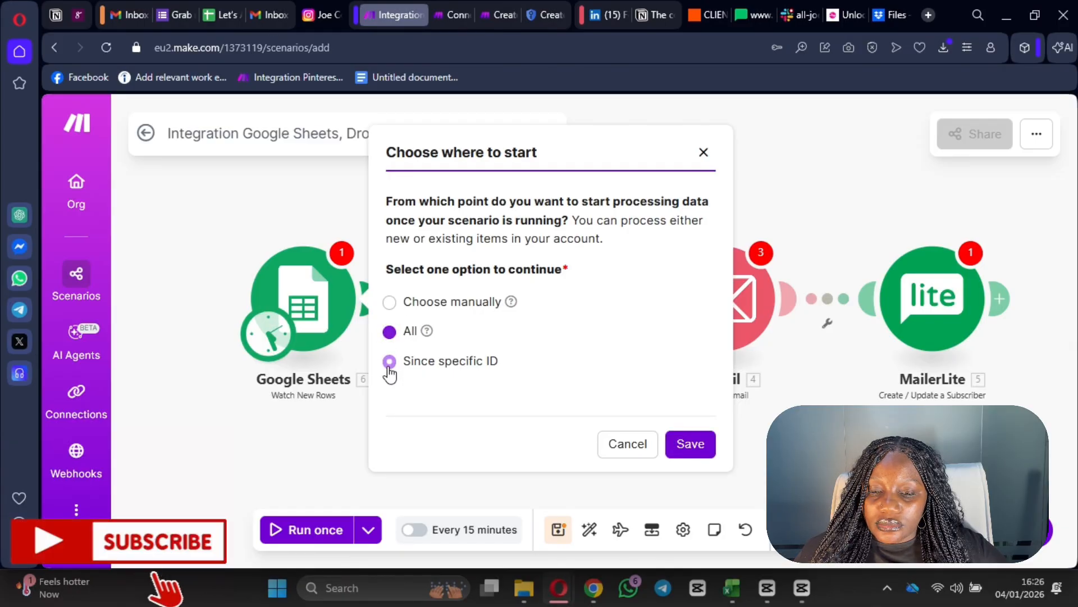
pyautogui.click(389, 363)
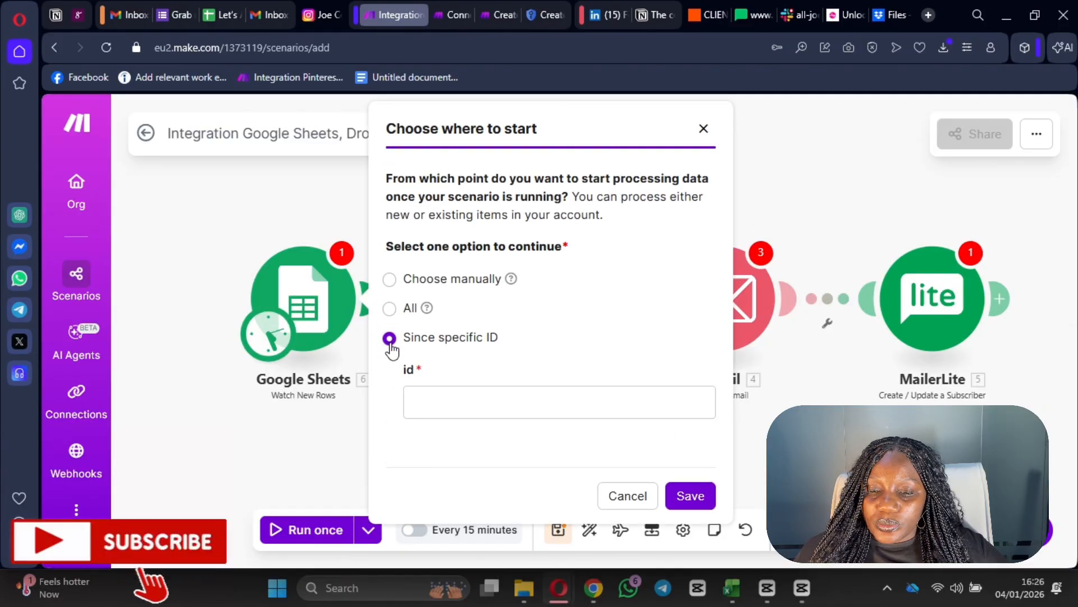
pyautogui.click(390, 281)
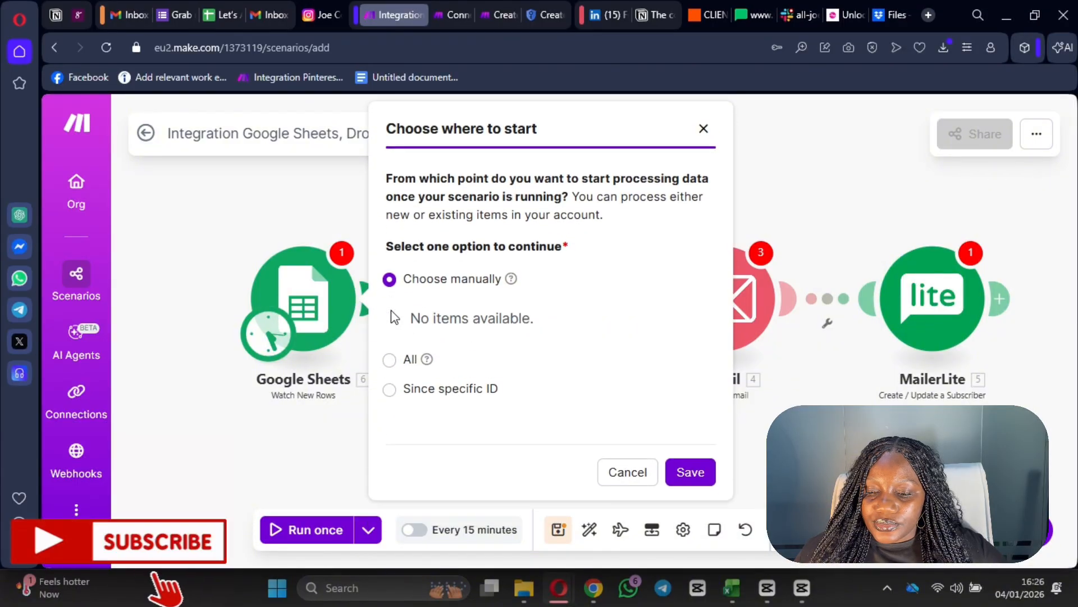
pyautogui.click(391, 358)
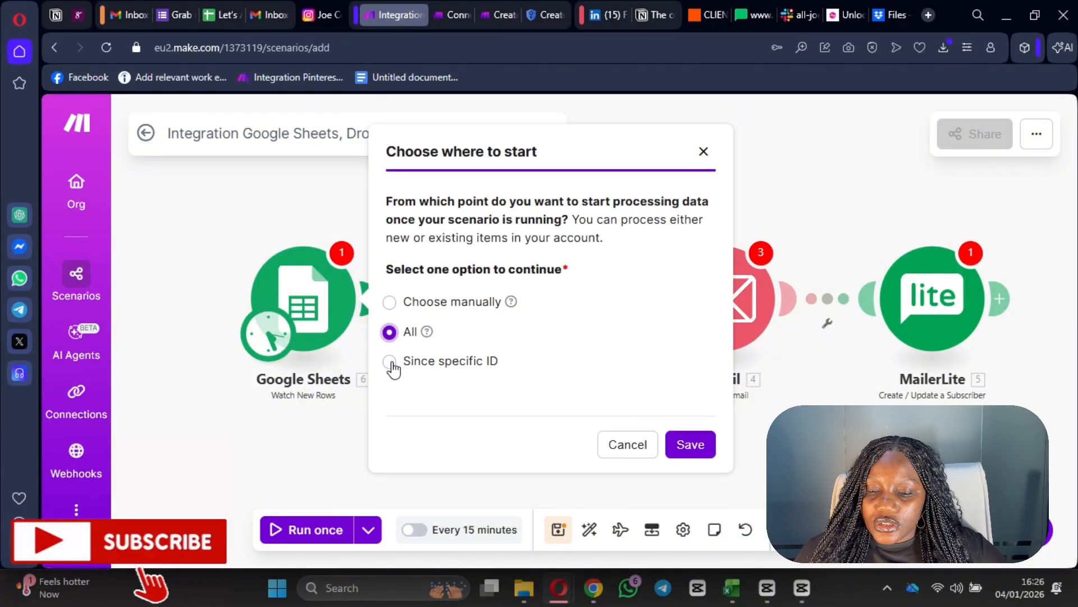
pyautogui.click(686, 449)
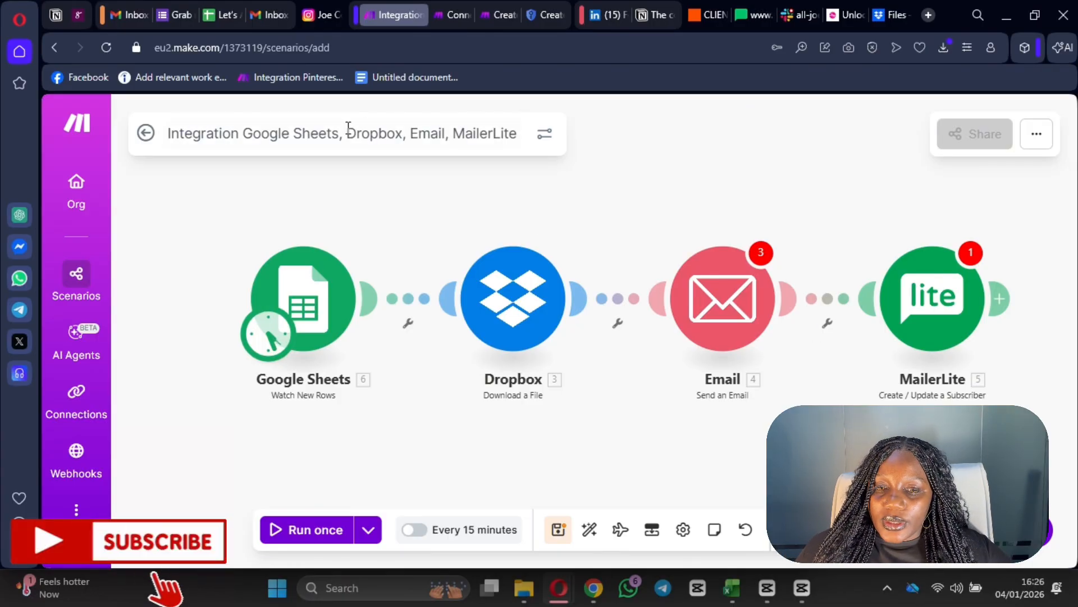
pyautogui.click(455, 23)
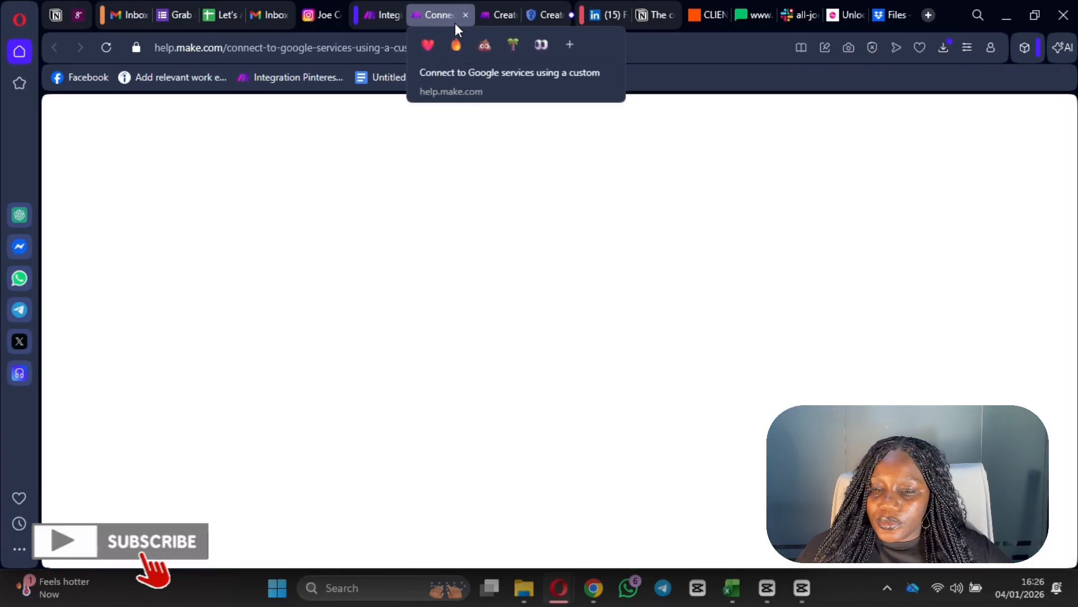
# - Copy the responder link of the Grab my e-book form from Google Forms
pyautogui.click(171, 16)
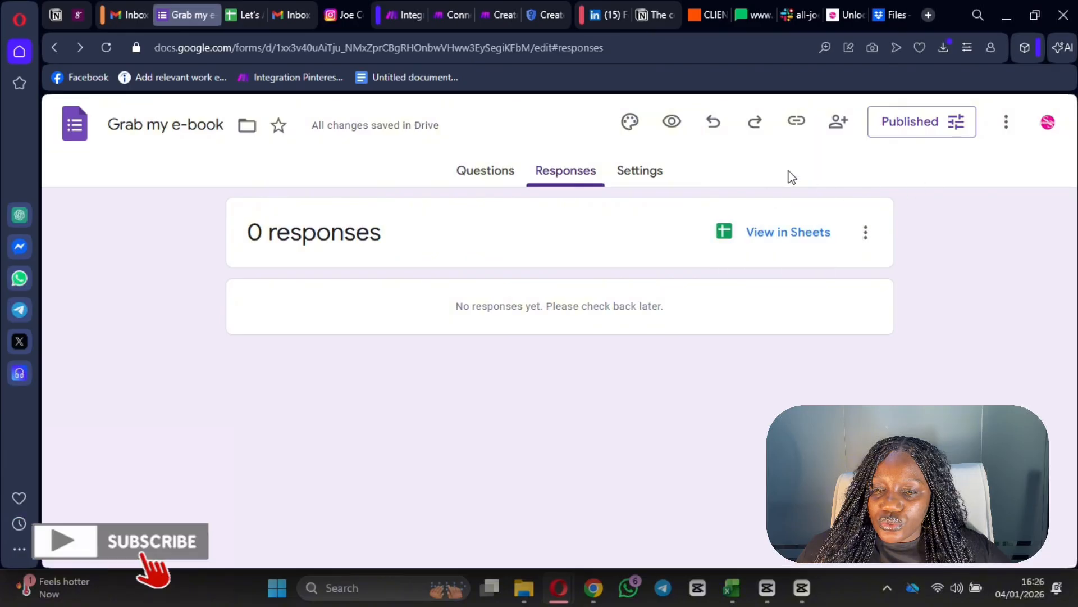
pyautogui.click(797, 120)
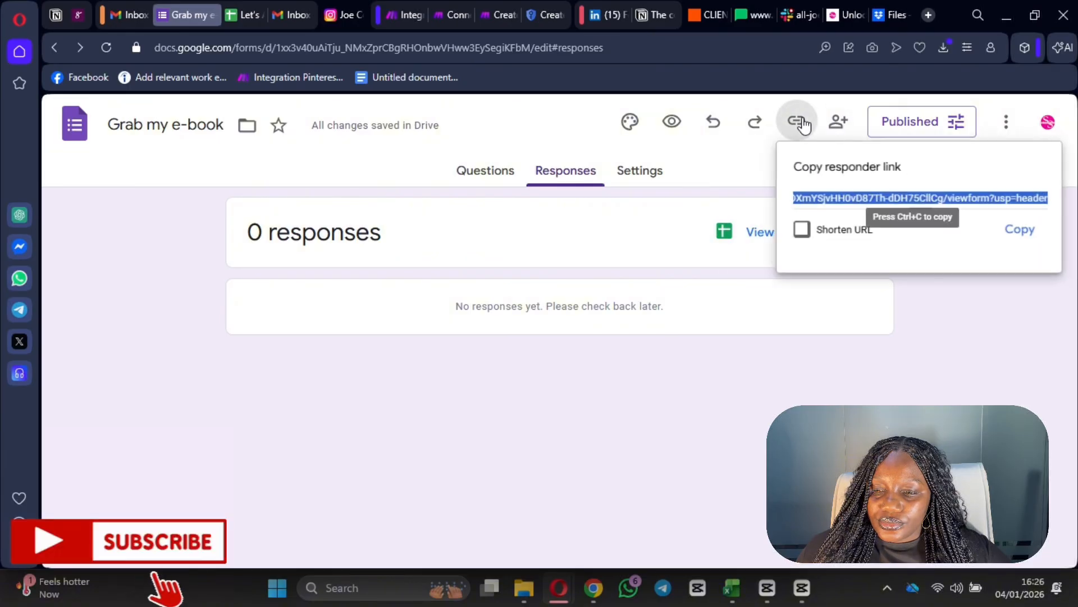
pyautogui.click(1028, 231)
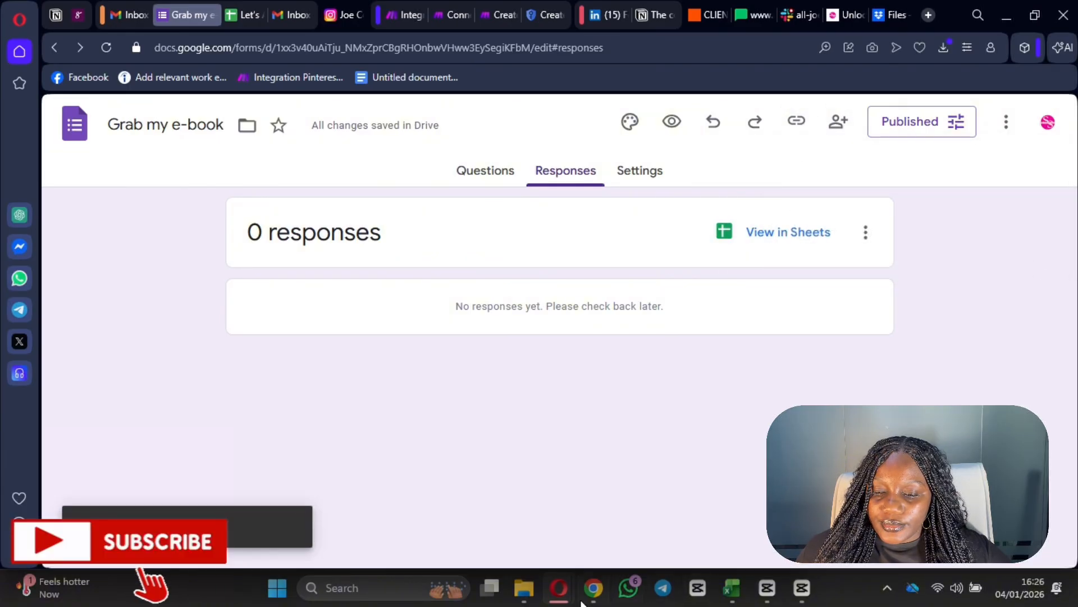
pyautogui.click(602, 597)
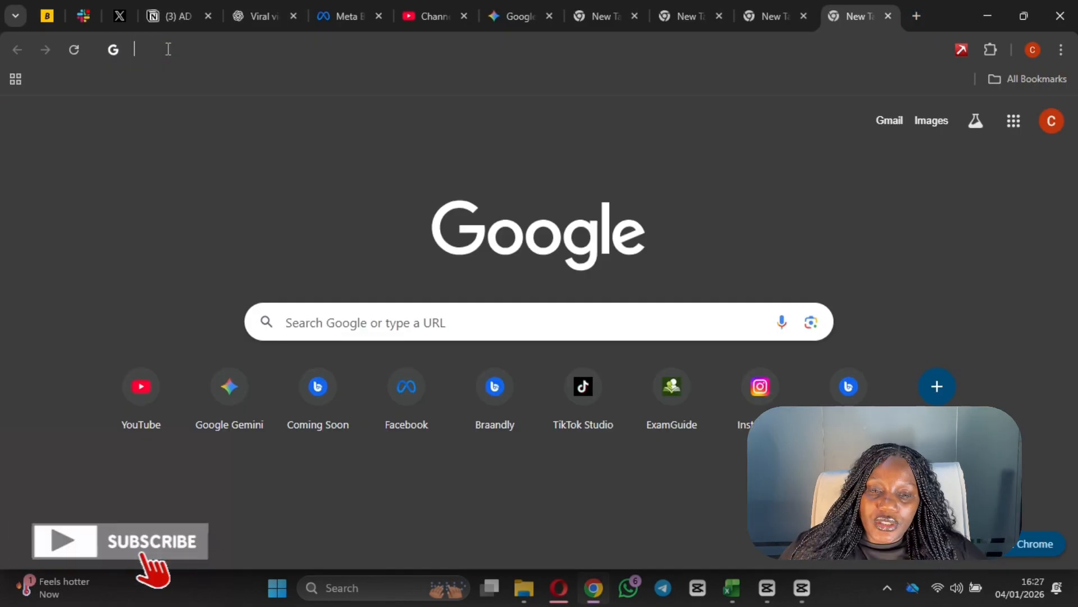
# - Open the copied Grab my e-book form link in a new Chrome tab
pyautogui.click(168, 49)
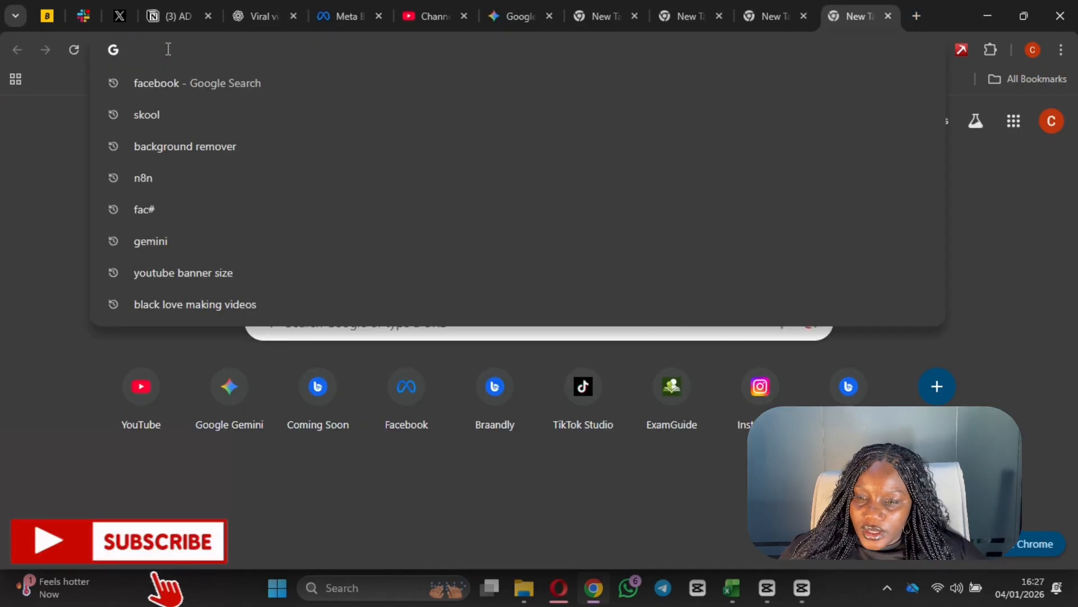
pyautogui.write('https://docs.google.com/forms/d/e/1FAIpQLSdf6Ae_cjQZx9dZp56ZJrbDXmYSjvHH0vD87Th-dDH75CIICg/viewform?usp=header')
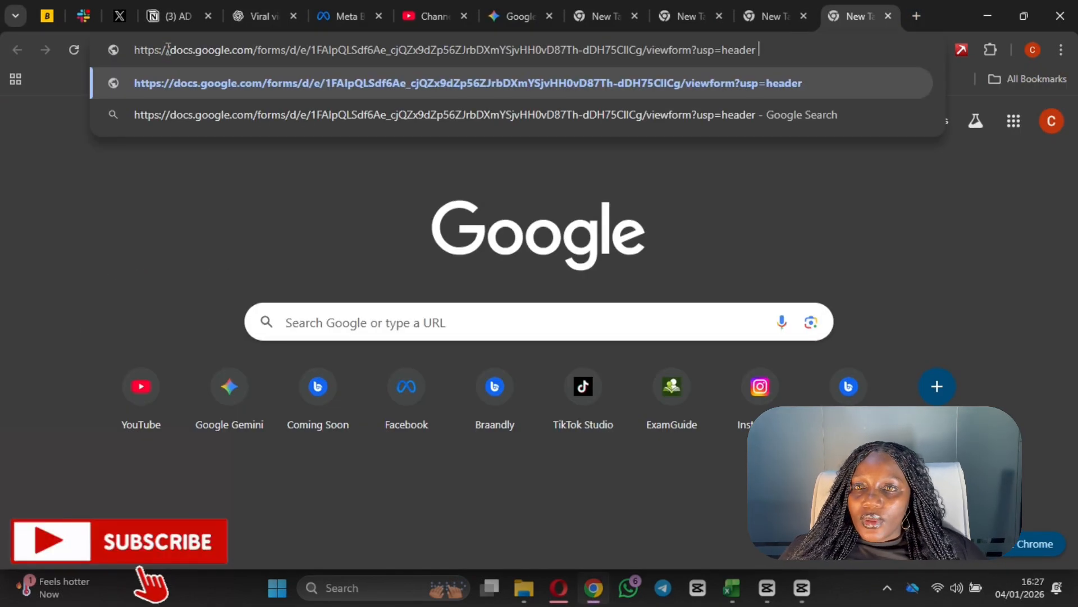
pyautogui.press('Return')
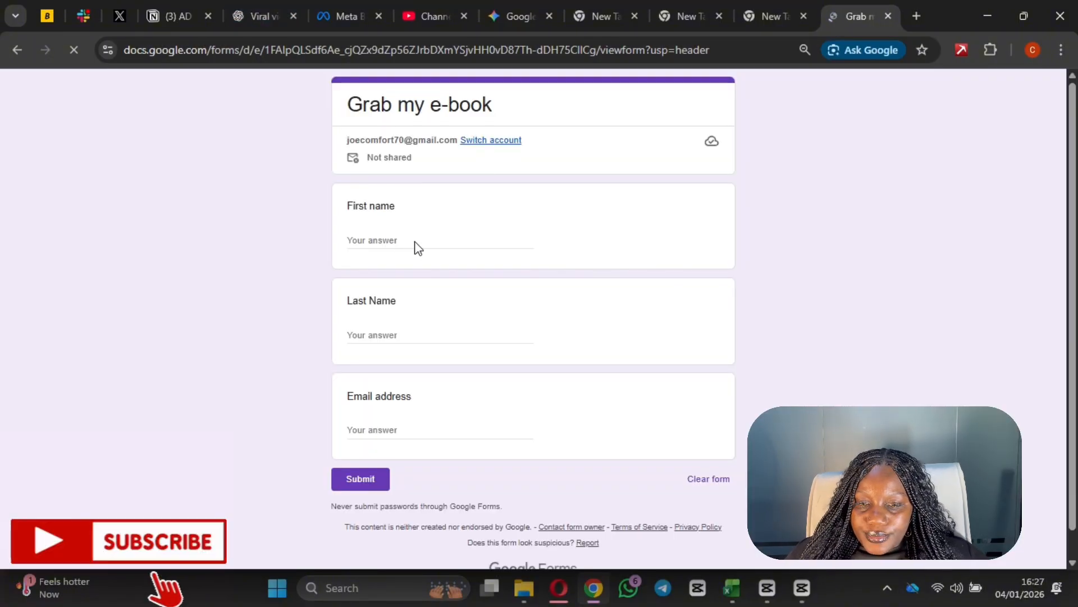
# - Fill in a test first name, last name and e-mail address, then submit the response
pyautogui.click(405, 242)
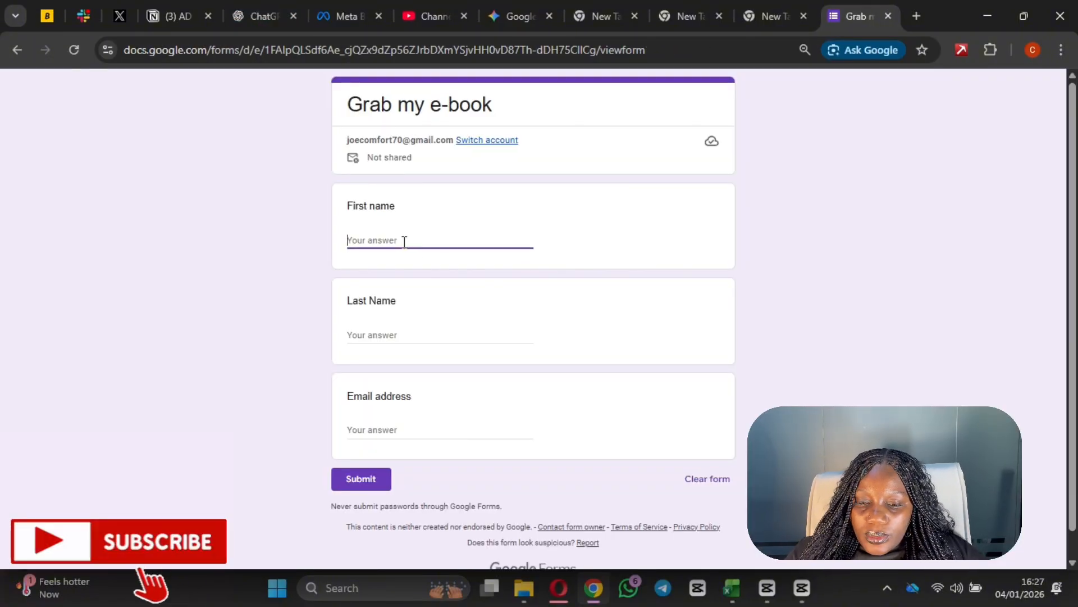
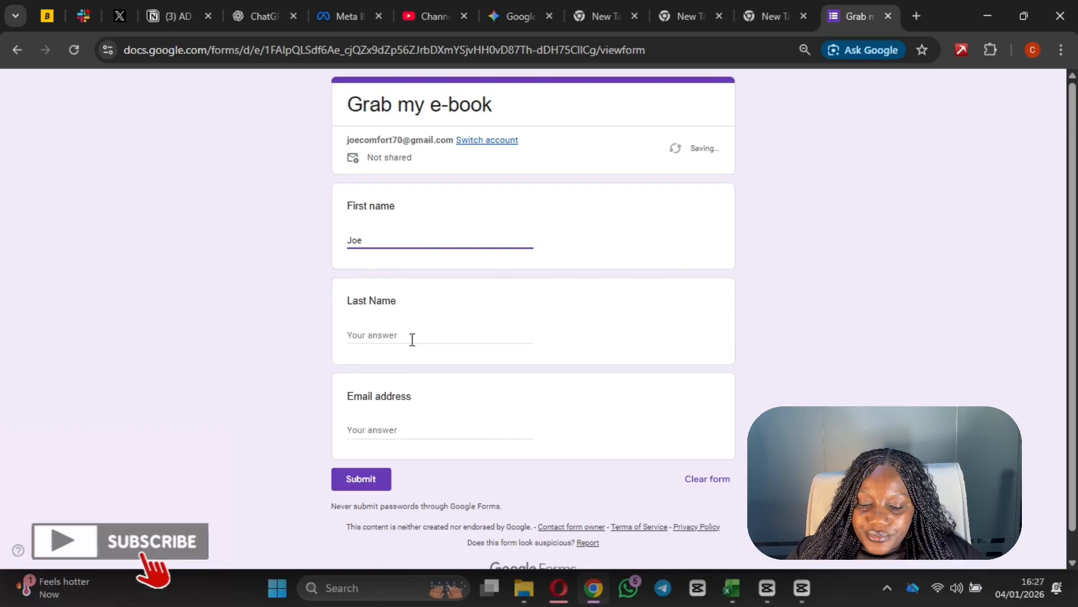
pyautogui.click(400, 335)
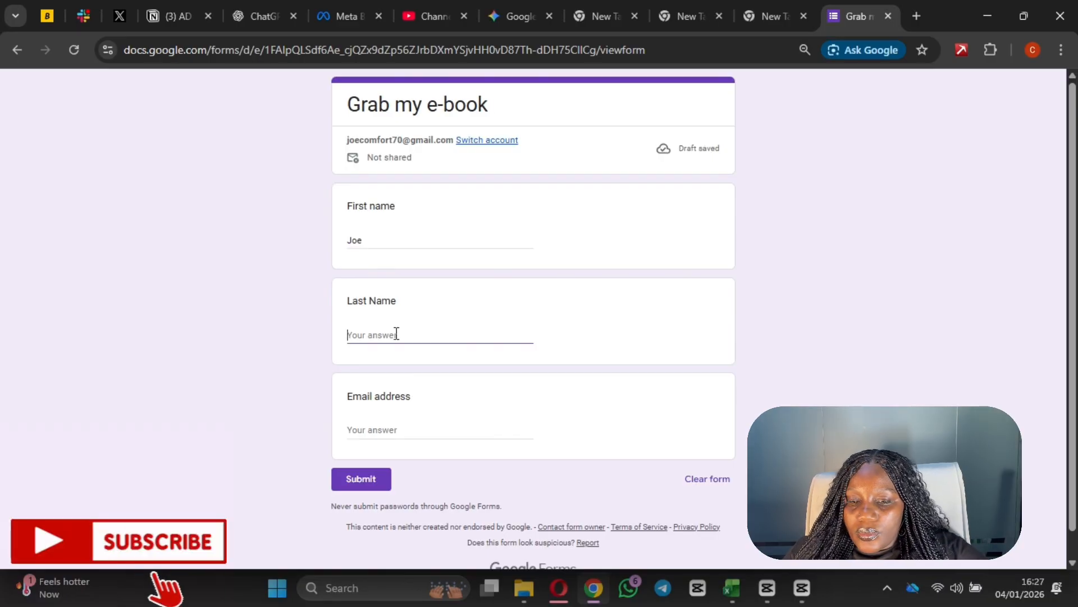
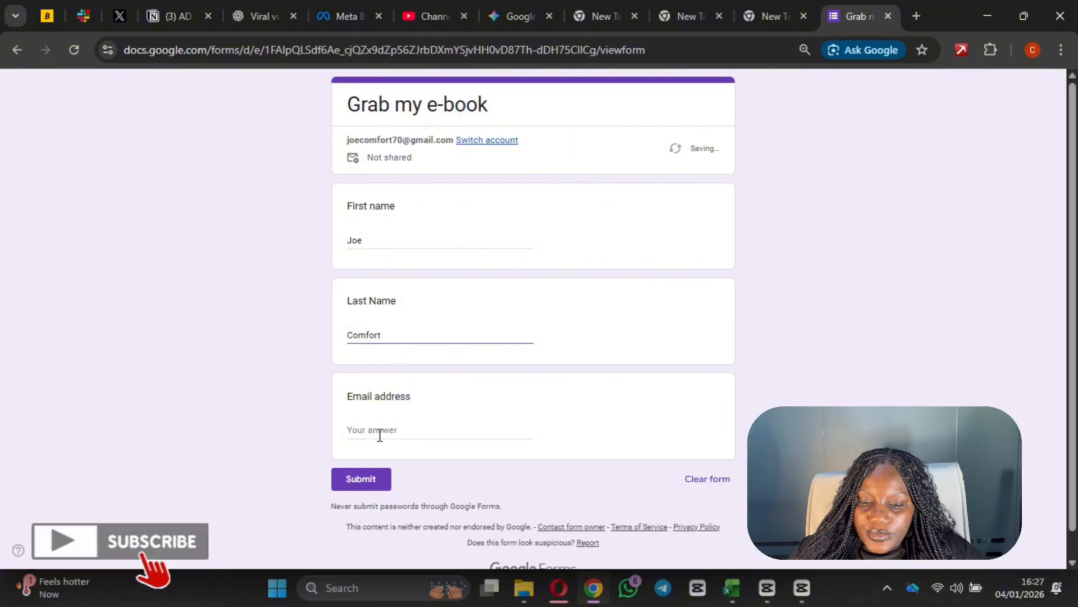
pyautogui.click(380, 436)
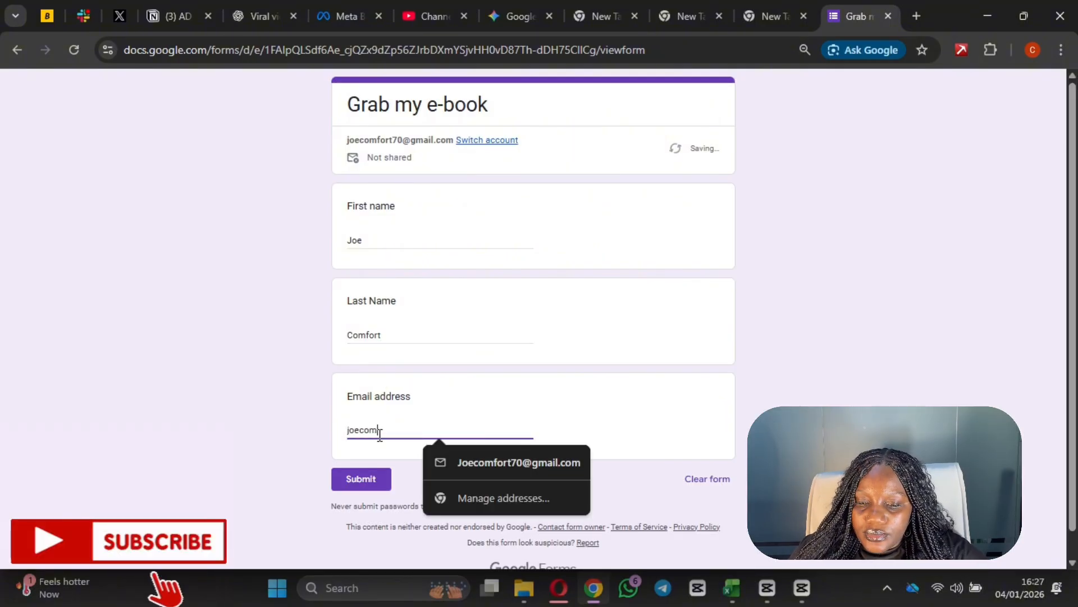
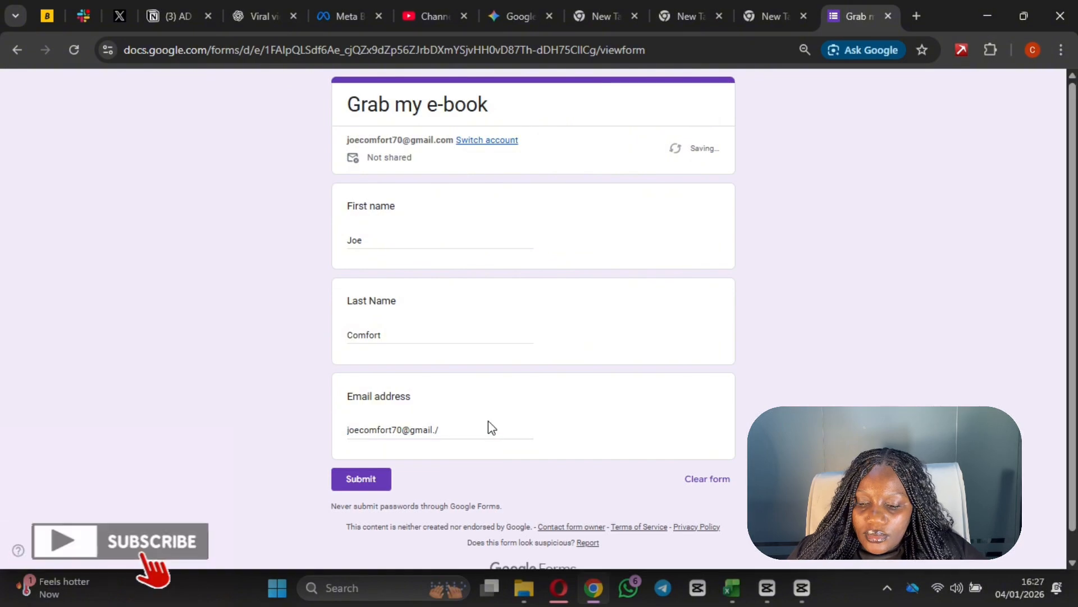
pyautogui.click(473, 429)
pyautogui.press('BackSpace')
pyautogui.press('BackSpace')
pyautogui.write('.com')
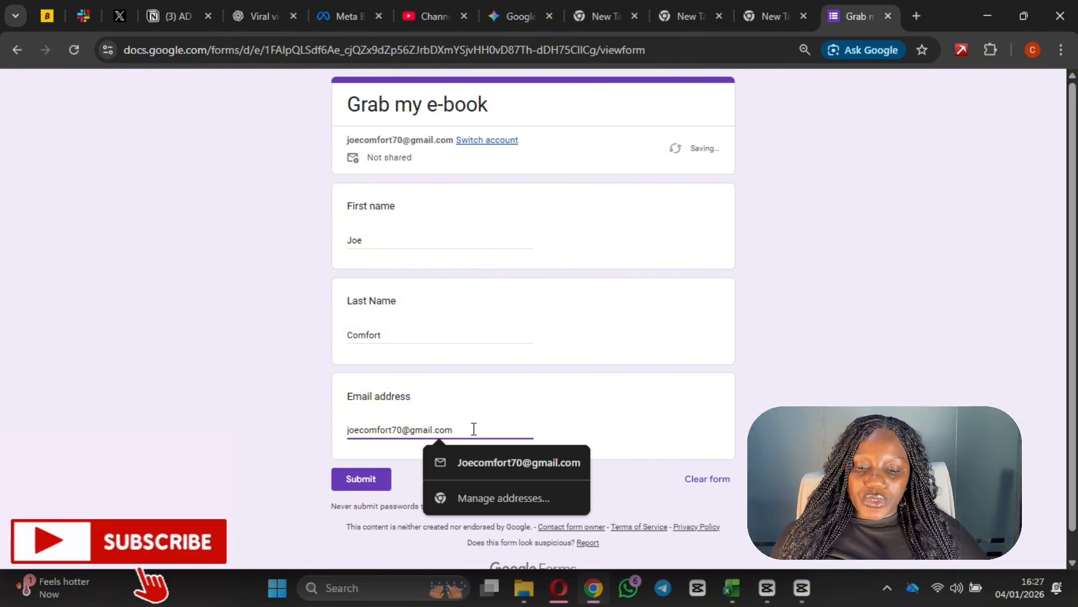
pyautogui.click(361, 483)
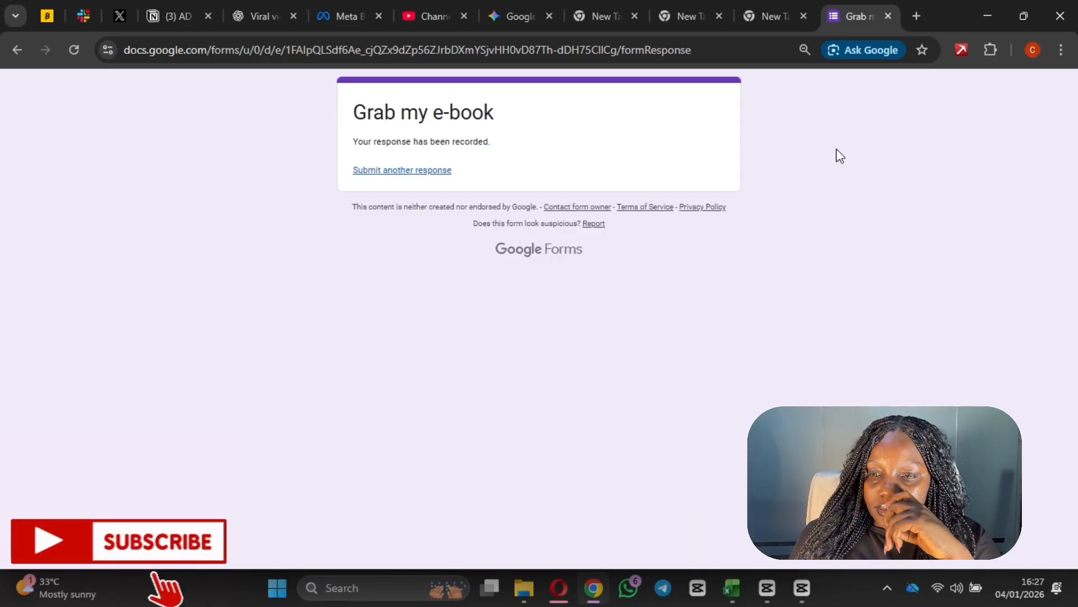
# - Close the Chrome form tabs, confirm the Responses page shows 1 response, and return to Make
pyautogui.click(888, 17)
pyautogui.click(888, 17)
pyautogui.click(888, 16)
pyautogui.click(888, 17)
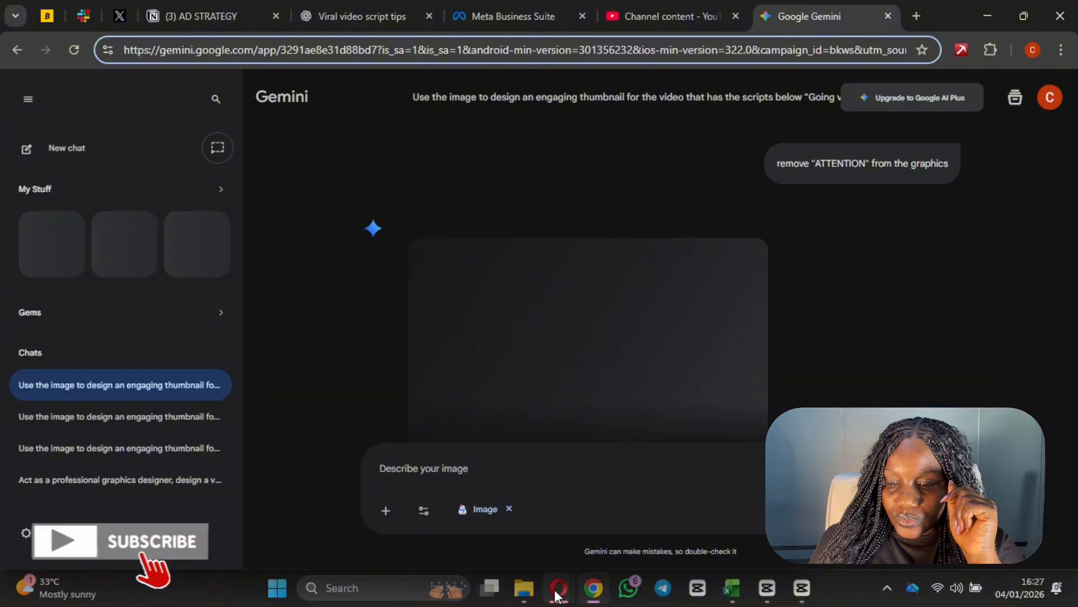
pyautogui.moveTo(556, 594)
pyautogui.click(471, 506)
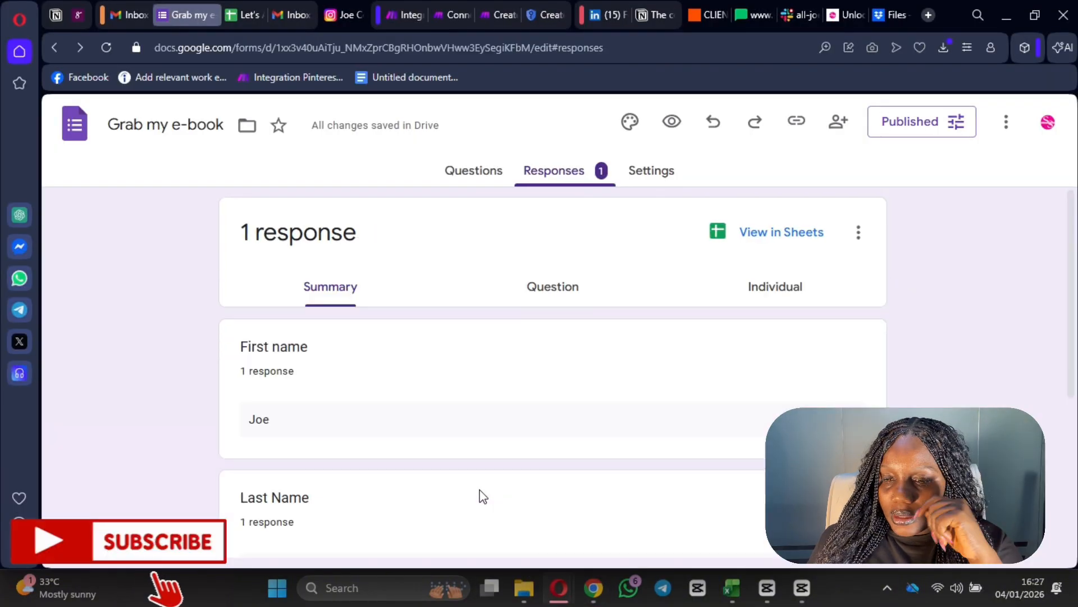
pyautogui.scroll(-1, 499, 390)
pyautogui.scroll(1, 499, 390)
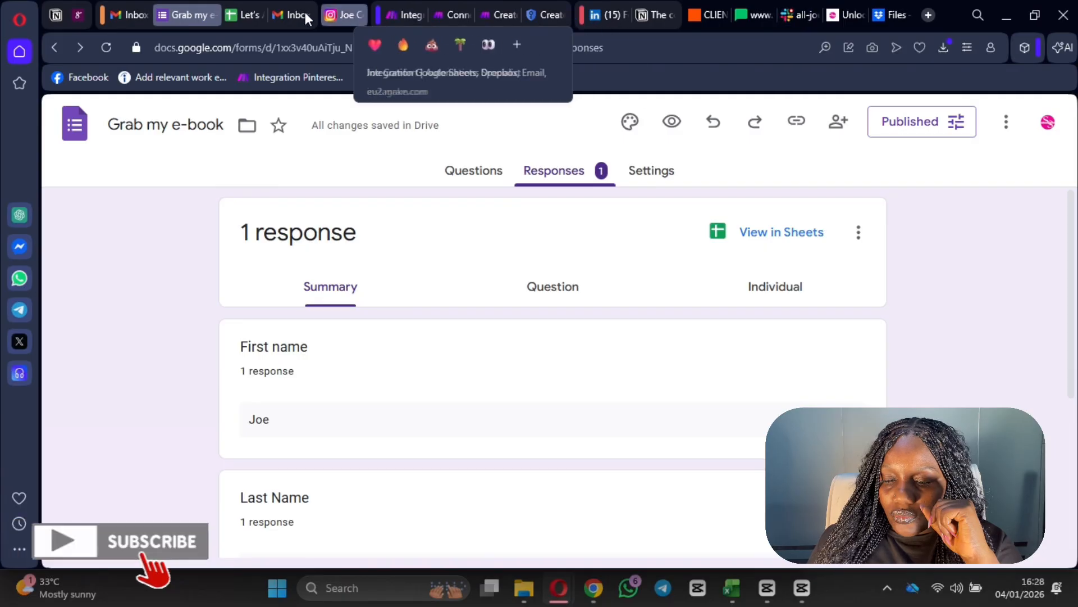
pyautogui.click(402, 14)
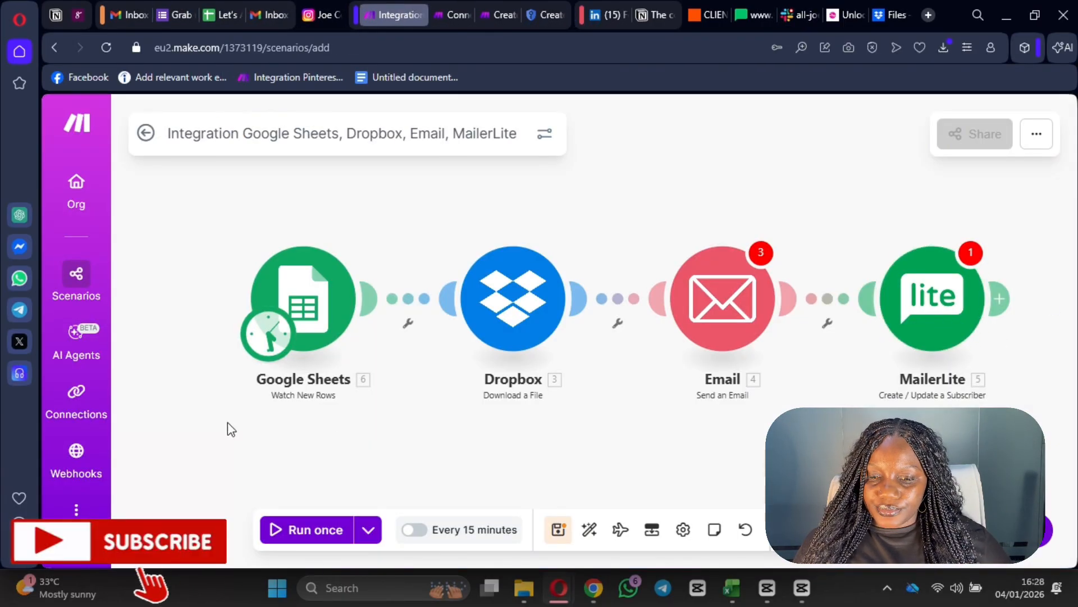
# - Run only the Google Sheets trigger module, saving despite warnings, to fetch the new row
pyautogui.rightClick(306, 326)
pyautogui.click(352, 367)
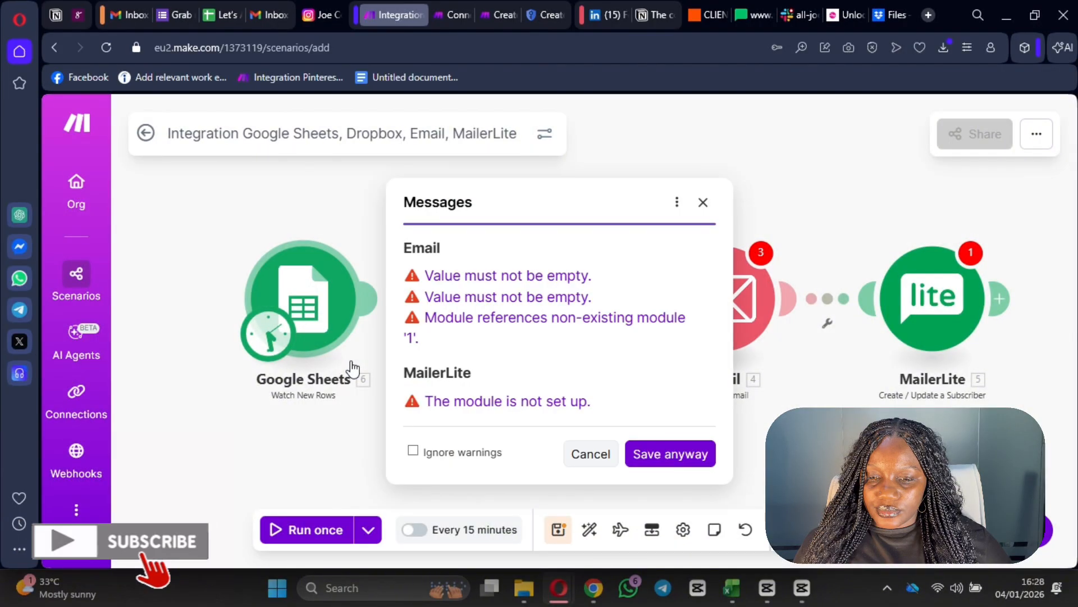
pyautogui.click(671, 454)
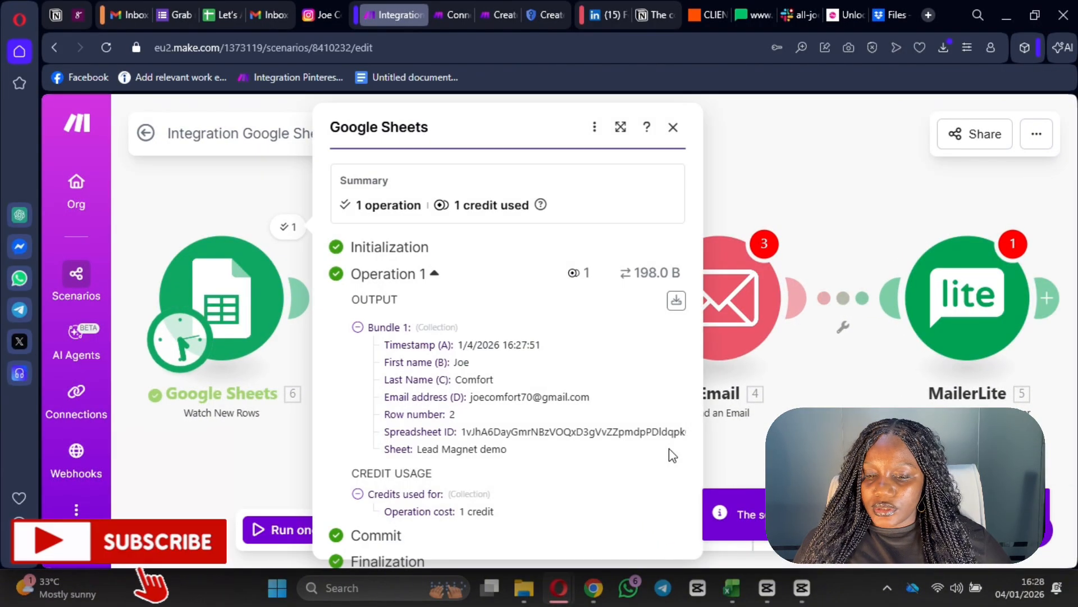
pyautogui.click(855, 227)
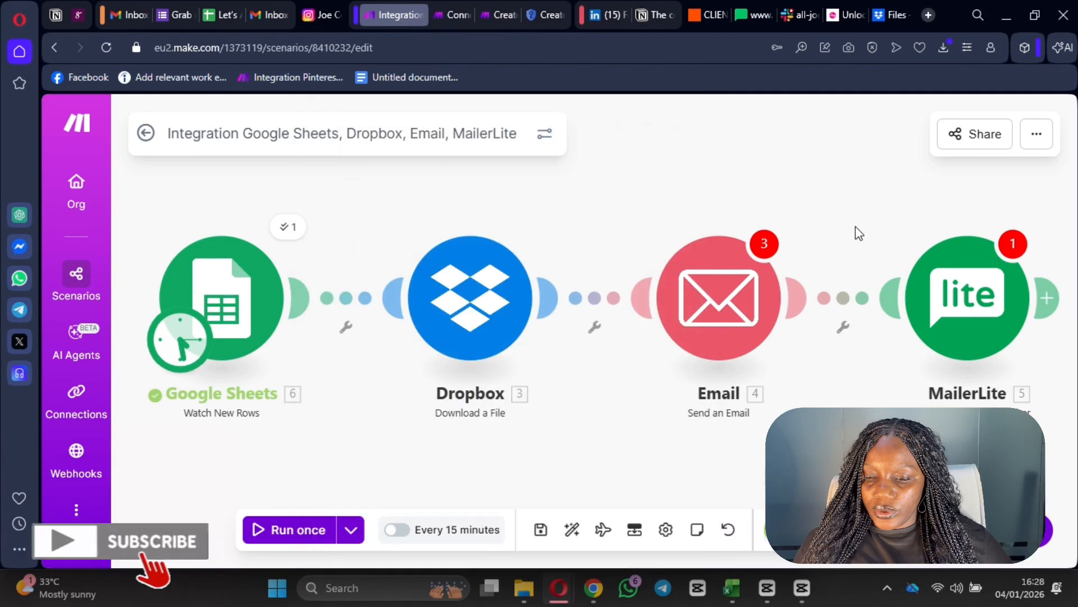
# - Remove the Respondent Email mapping from MailerLite's email field and save the scenario anyway
pyautogui.click(876, 314)
pyautogui.scroll(-3, 537, 356)
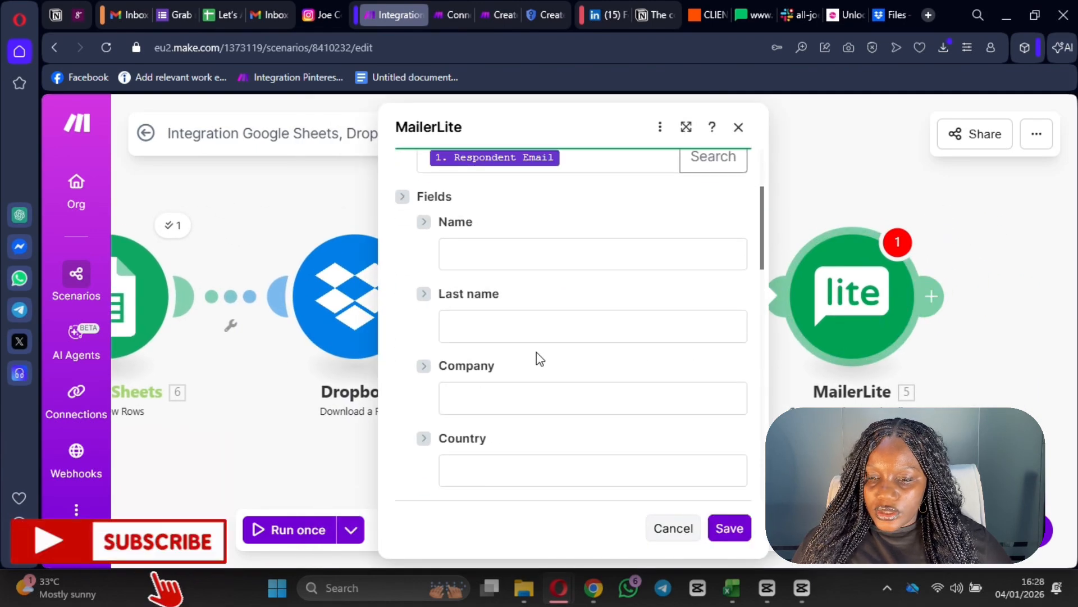
pyautogui.scroll(3, 520, 292)
pyautogui.click(590, 319)
pyautogui.press('BackSpace')
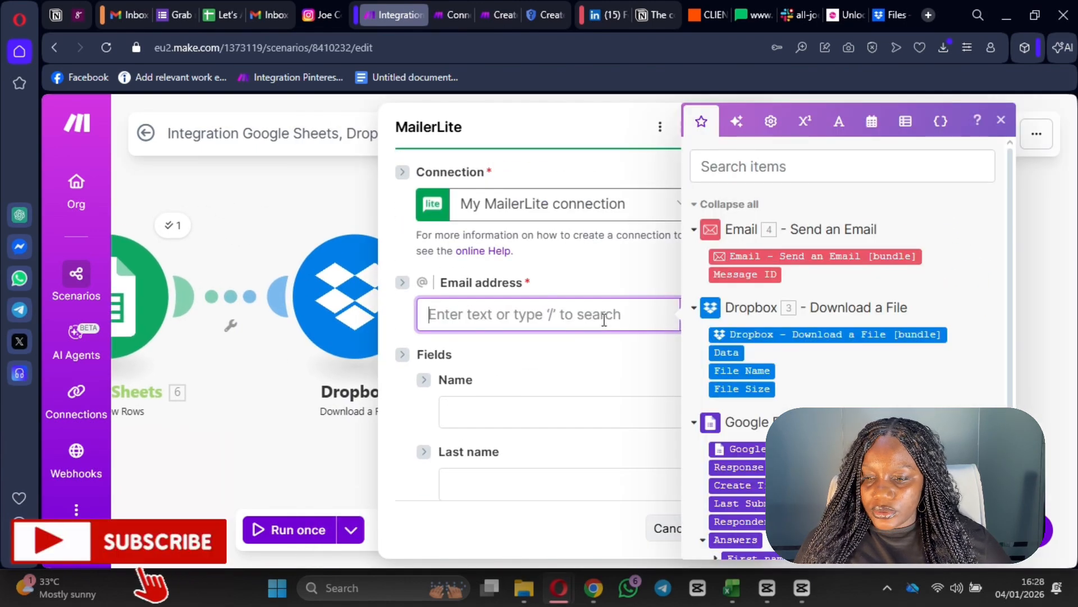
pyautogui.scroll(-2, 842, 337)
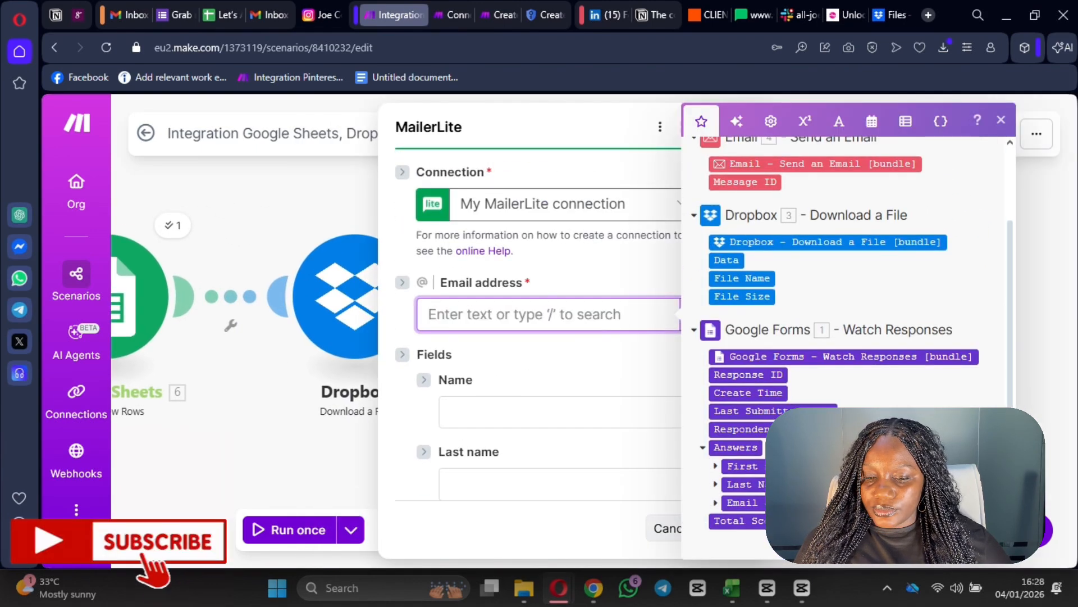
pyautogui.click(1044, 293)
pyautogui.click(541, 530)
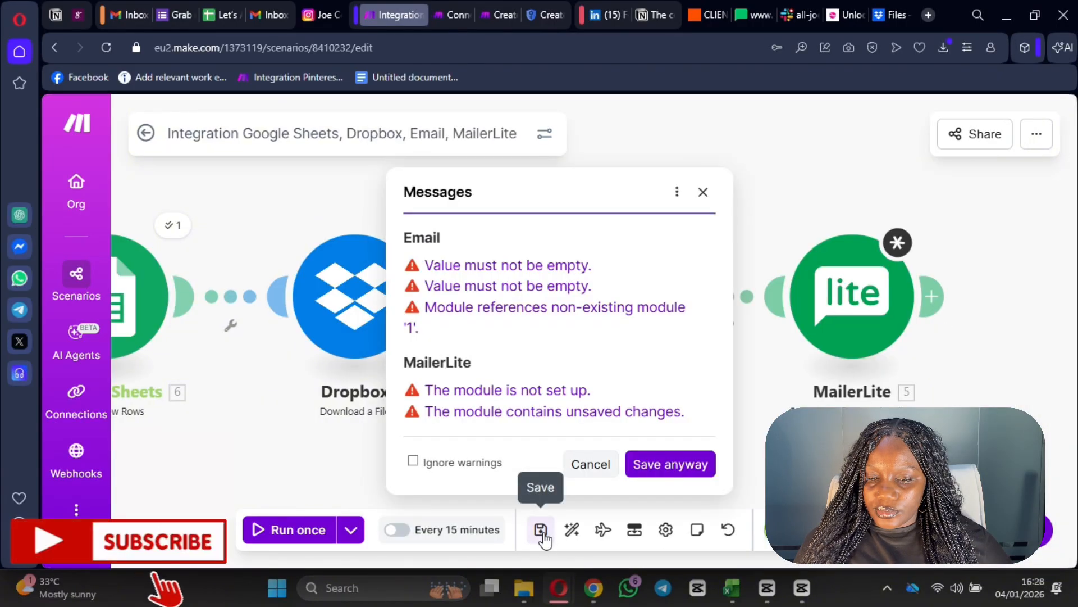
pyautogui.click(665, 466)
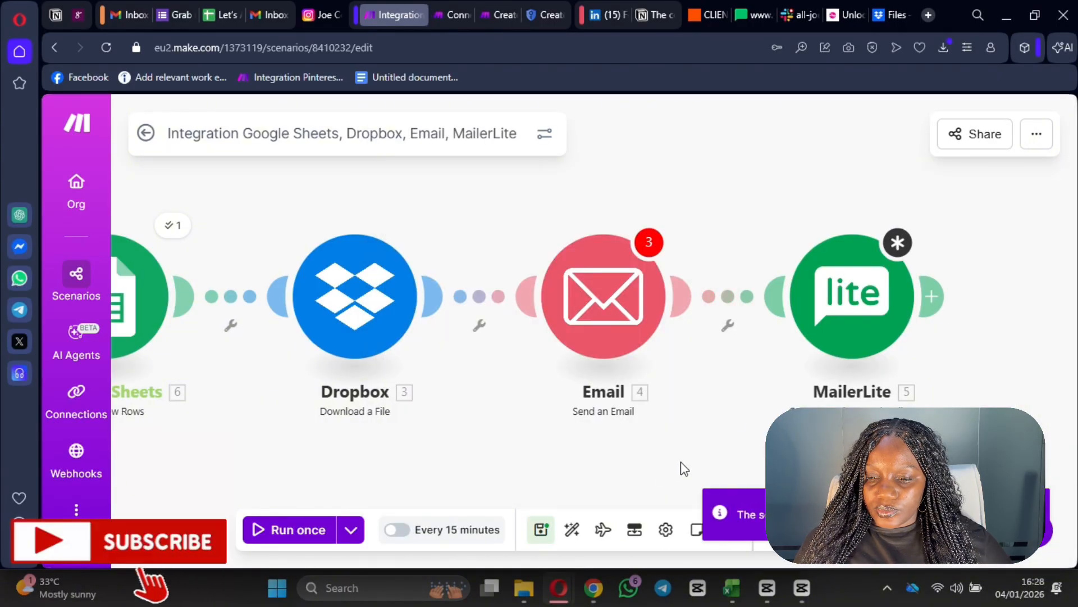
# - Check the MailerLite email field's available values, then reload the Make page
pyautogui.click(858, 328)
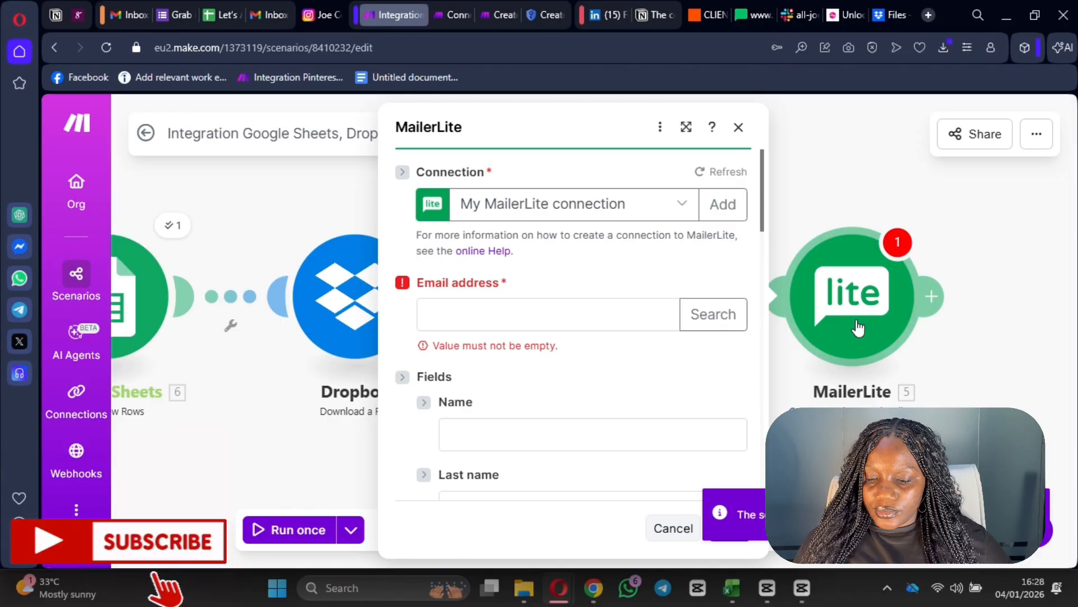
pyautogui.click(564, 323)
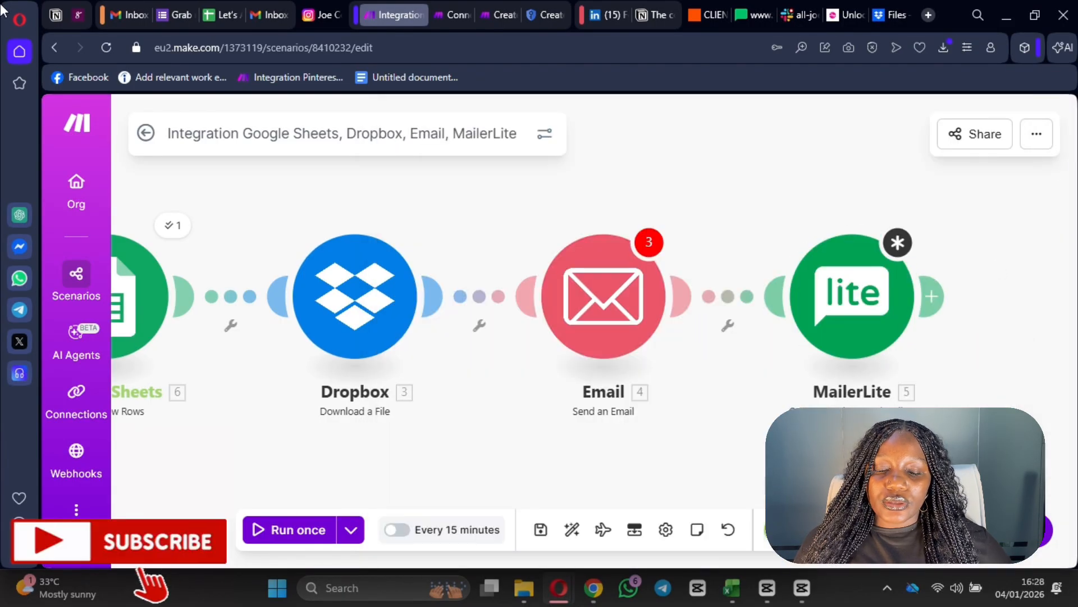
pyautogui.click(108, 50)
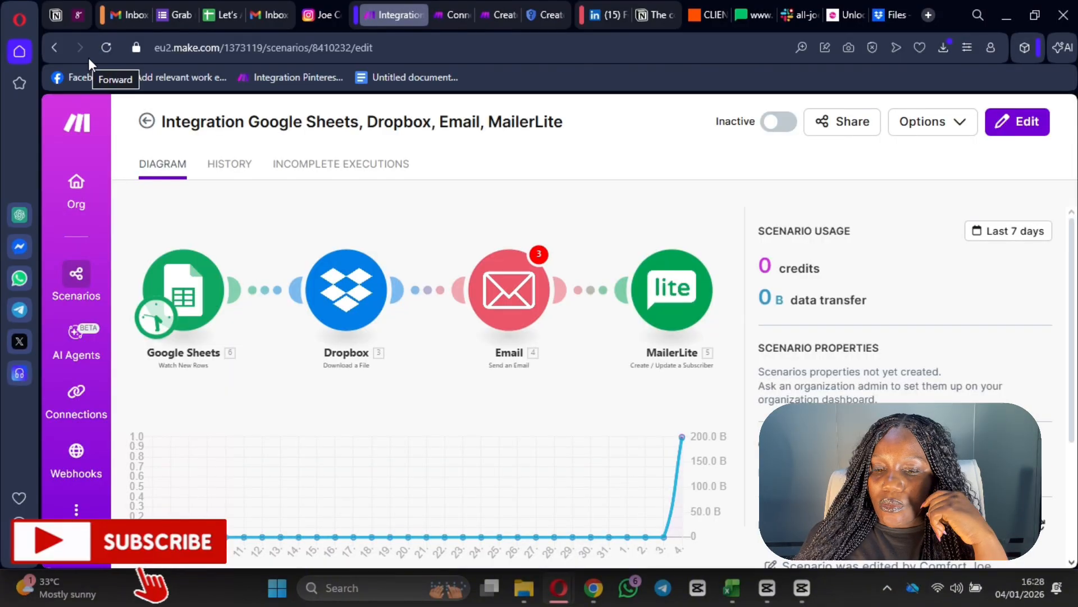
# - In edit mode, map the sheet's Email address (D) into MailerLite's Email address field
pyautogui.click(1018, 122)
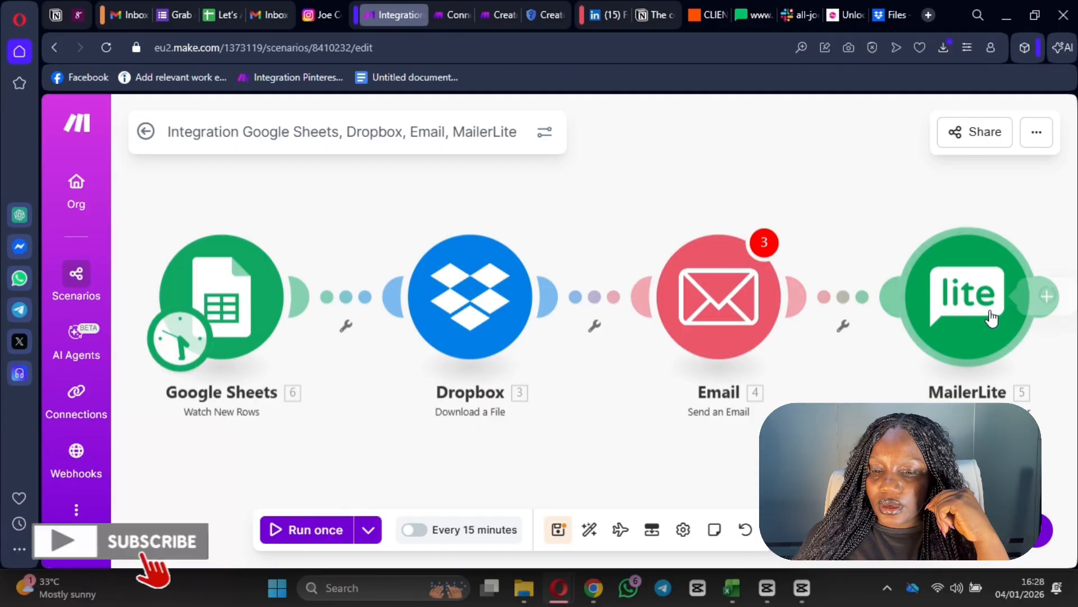
pyautogui.click(955, 303)
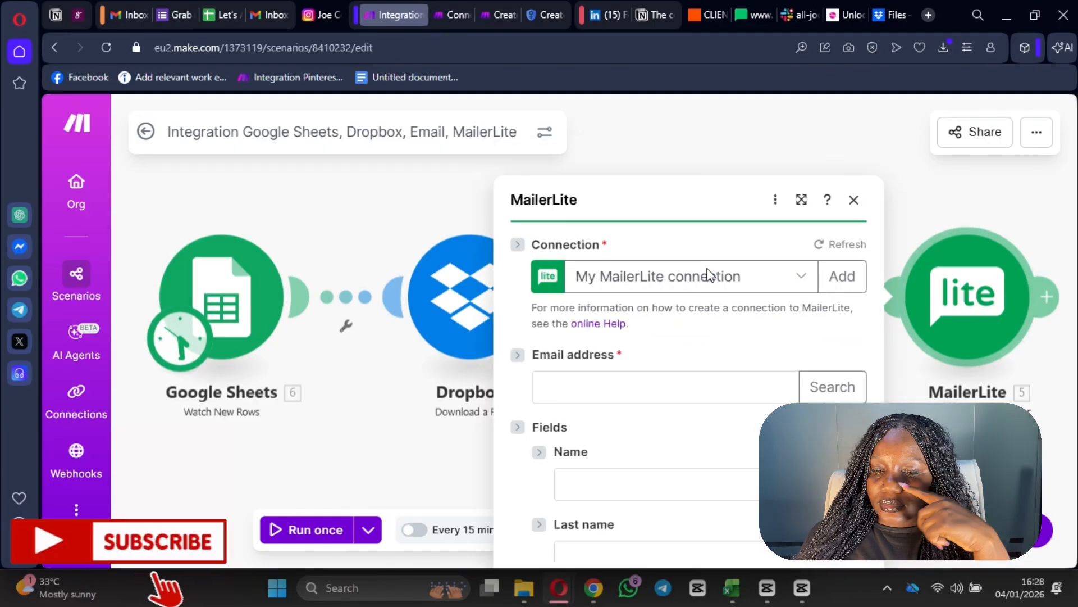
pyautogui.scroll(-3, 663, 280)
pyautogui.scroll(2, 633, 283)
pyautogui.click(640, 233)
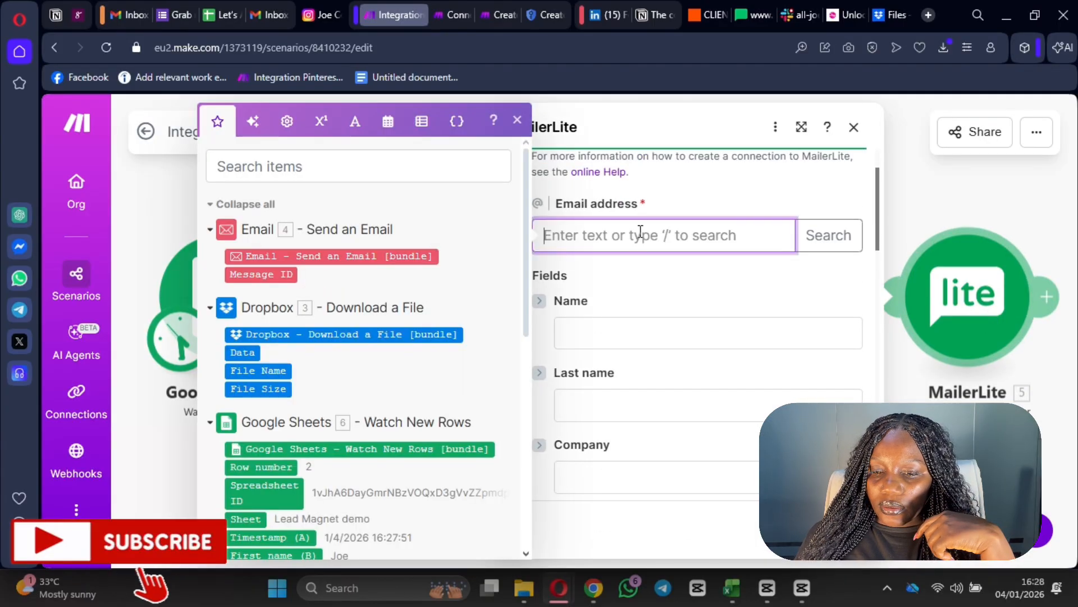
pyautogui.scroll(-5, 349, 322)
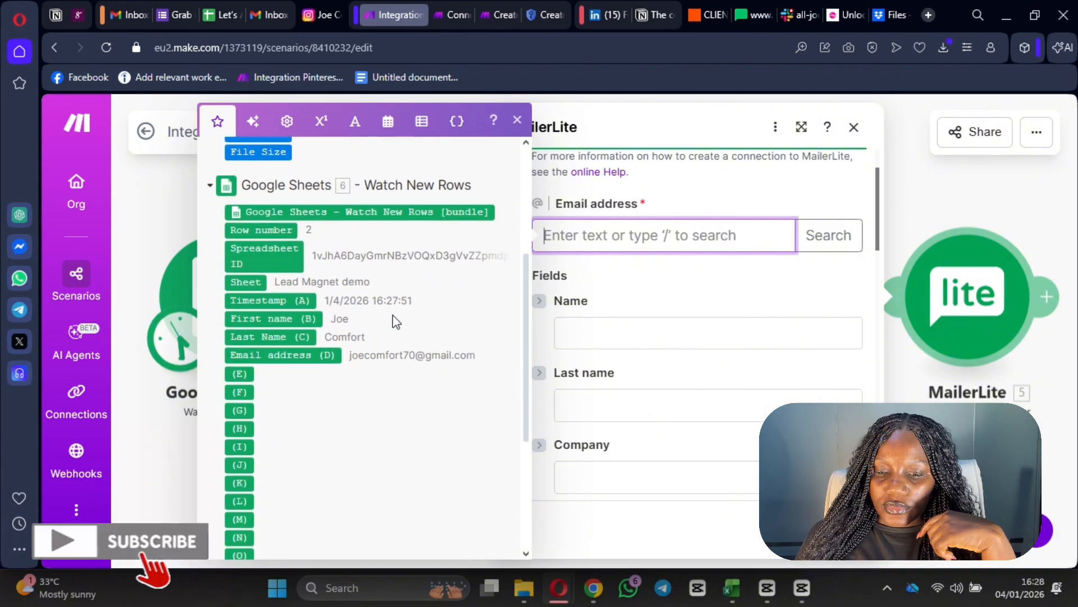
pyautogui.scroll(-3, 635, 378)
pyautogui.scroll(3, 634, 378)
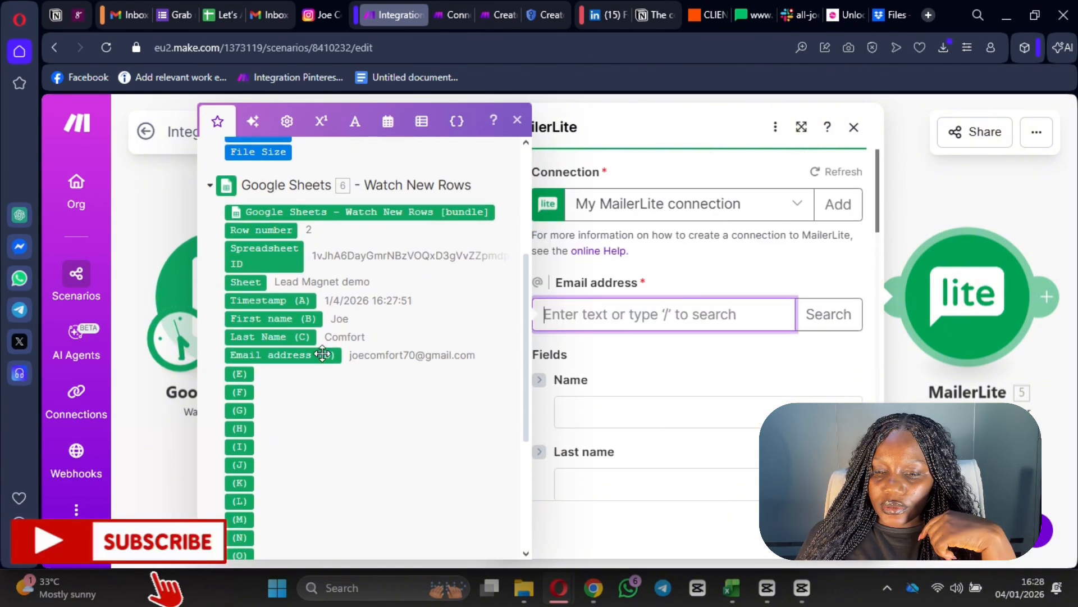
pyautogui.click(283, 355)
# - Map First name (B) to Name and Last Name (C) to Last name, then close the module
pyautogui.scroll(-3, 604, 312)
pyautogui.click(603, 253)
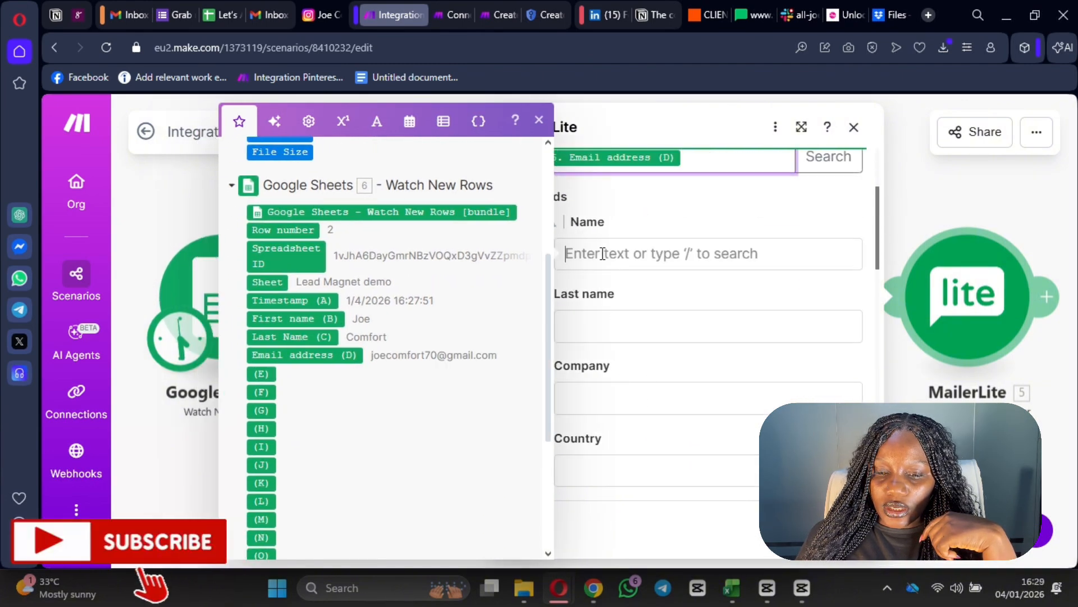
pyautogui.click(302, 319)
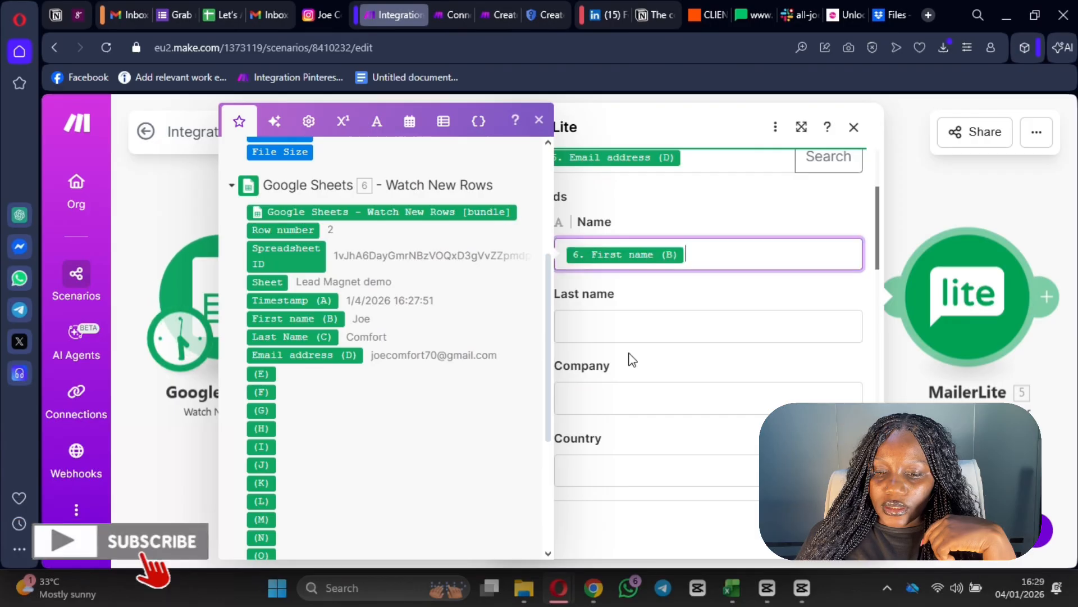
pyautogui.click(629, 328)
pyautogui.click(315, 336)
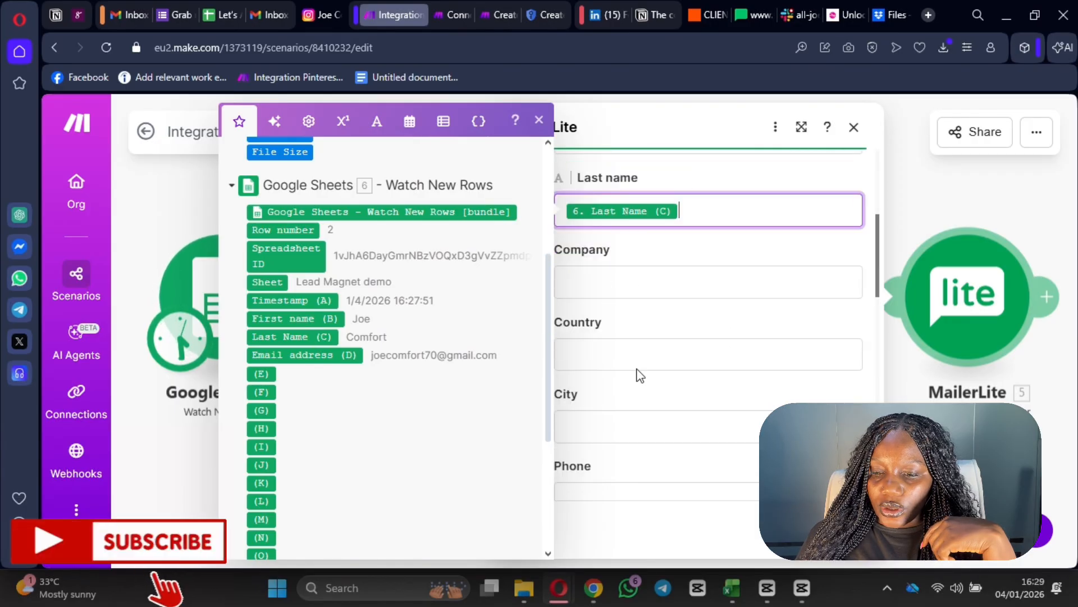
pyautogui.scroll(-10, 674, 387)
pyautogui.click(837, 530)
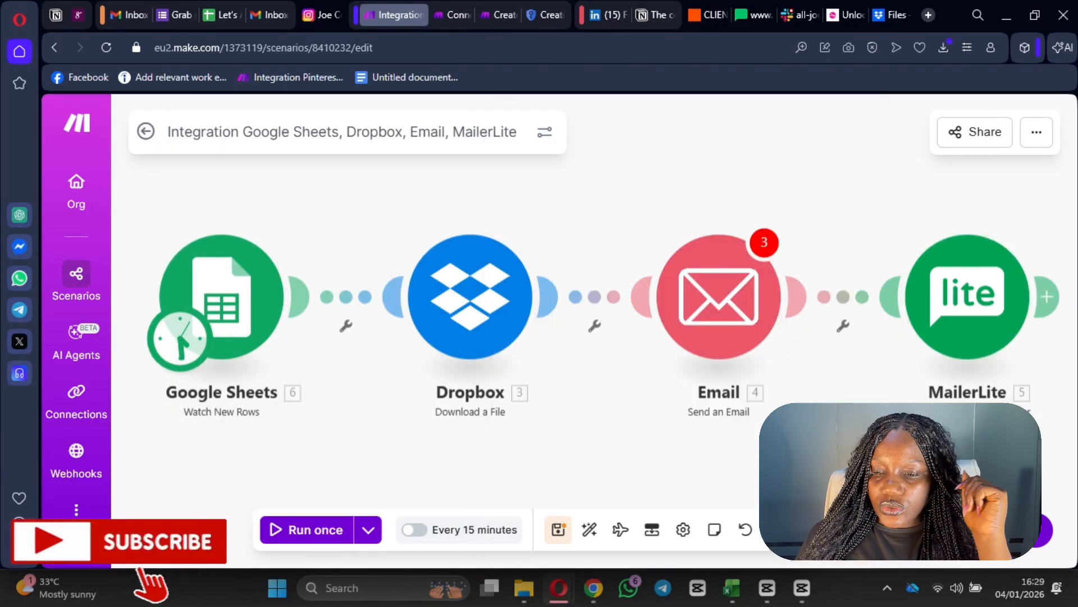
pyautogui.moveTo(1071, 276); pyautogui.dragTo(893, 270)
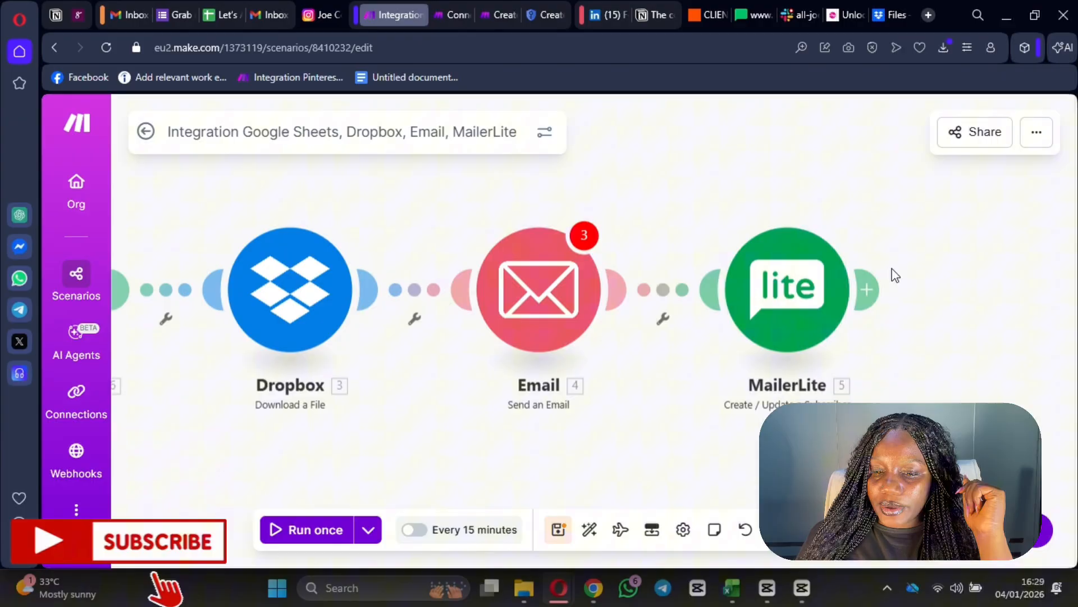
# - Add a MailerLite 'Add Subscriber to a Group' module after the subscriber step
pyautogui.click(869, 290)
pyautogui.click(635, 337)
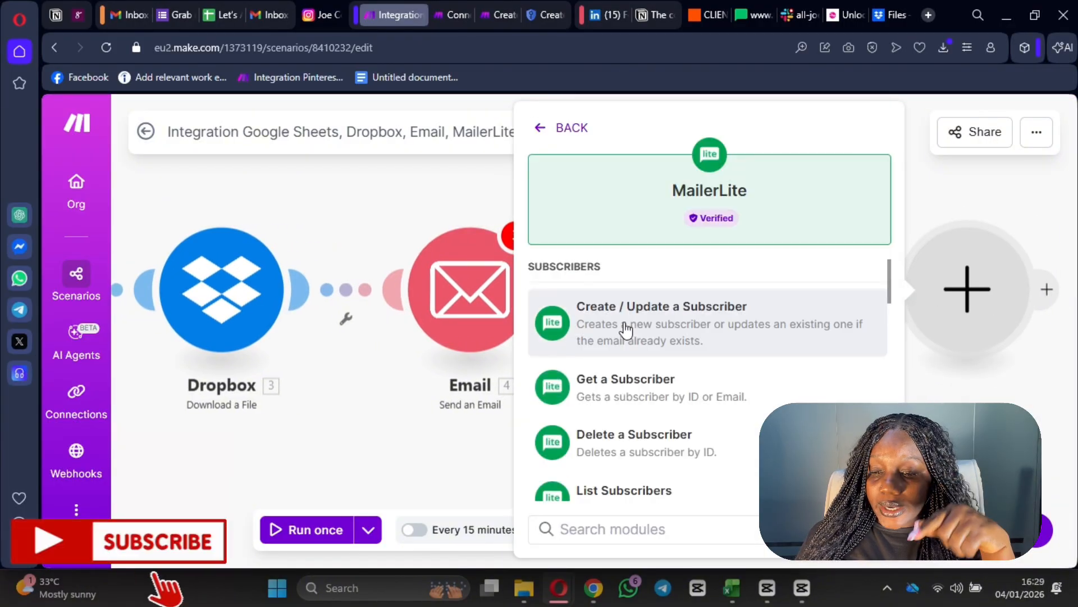
pyautogui.scroll(-5, 627, 337)
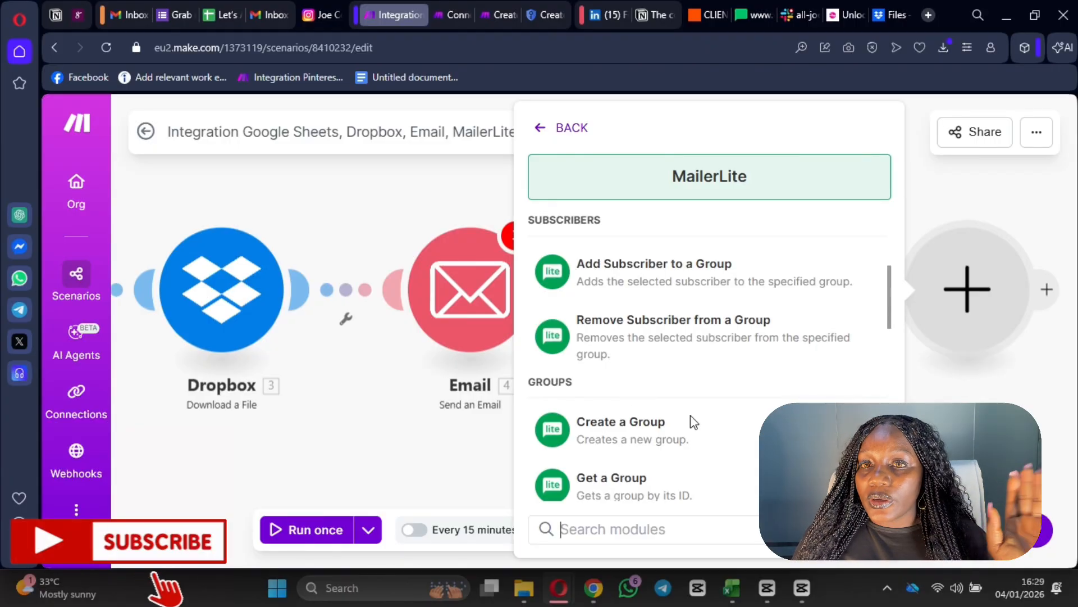
pyautogui.scroll(-2, 691, 421)
pyautogui.scroll(-3, 693, 427)
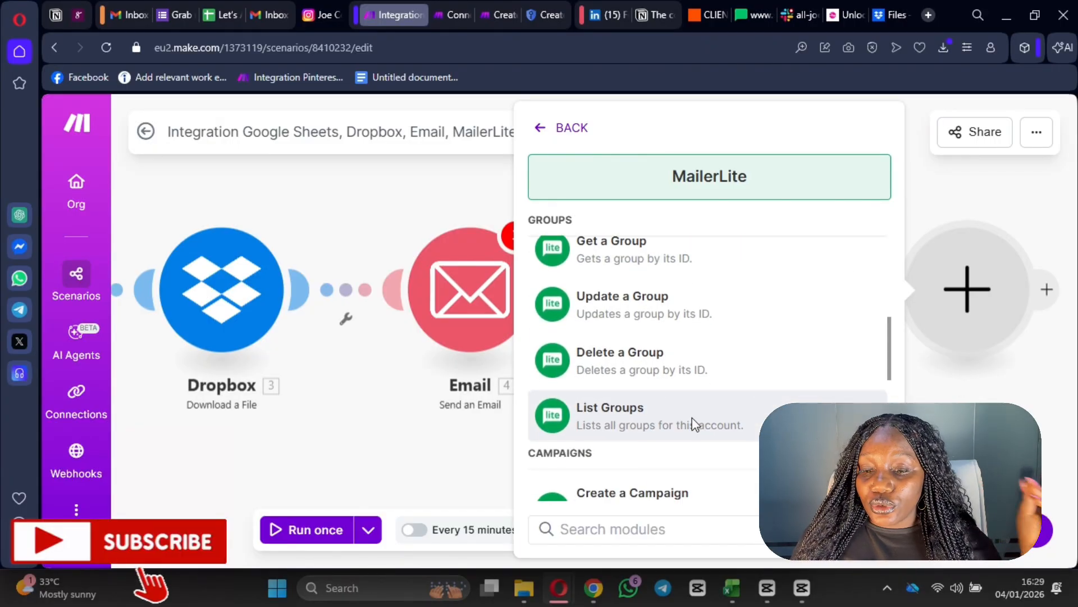
pyautogui.scroll(-5, 694, 426)
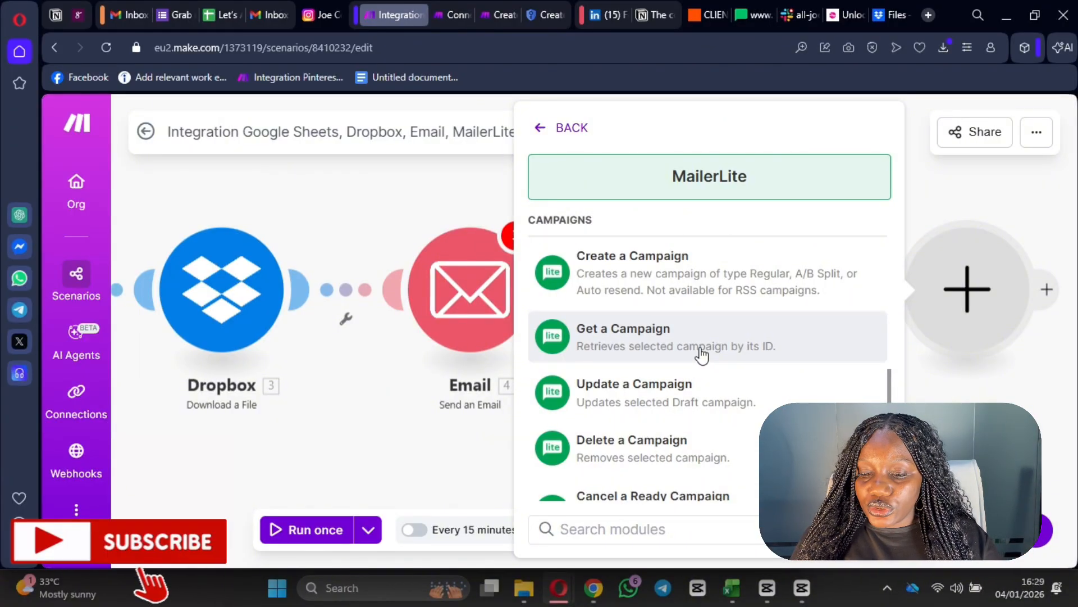
pyautogui.scroll(-5, 707, 394)
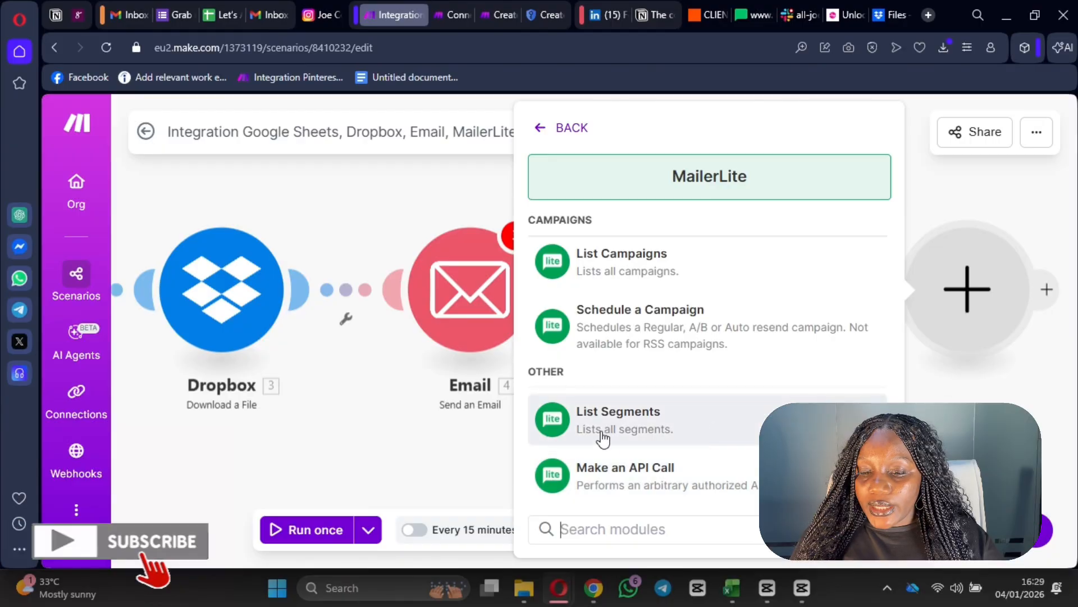
pyautogui.scroll(6, 717, 404)
pyautogui.scroll(2, 717, 400)
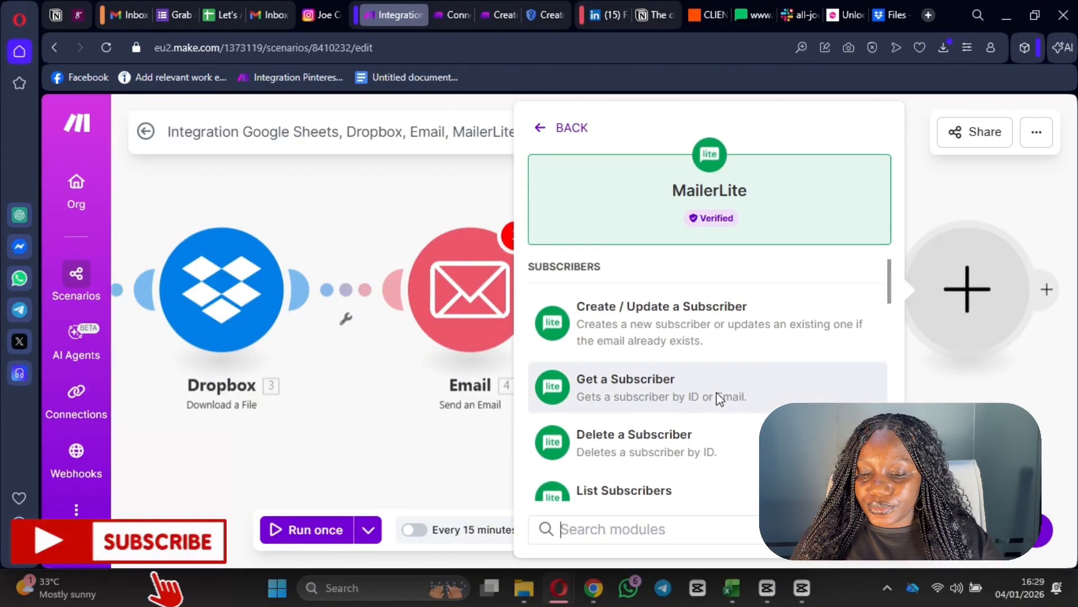
pyautogui.scroll(-4, 717, 402)
pyautogui.scroll(-2, 682, 428)
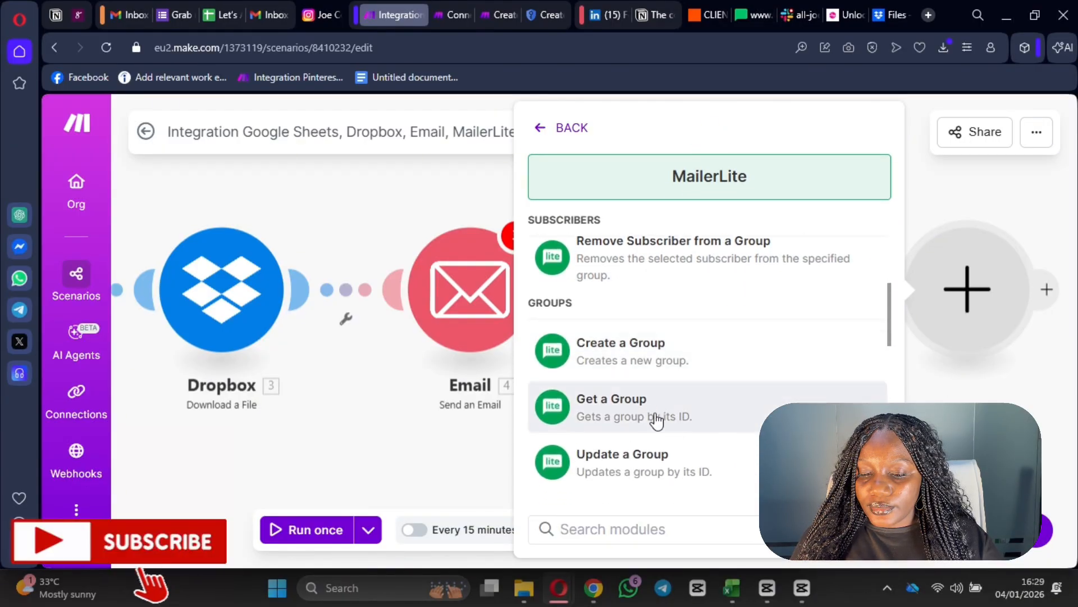
pyautogui.scroll(-2, 703, 380)
pyautogui.scroll(-2, 695, 427)
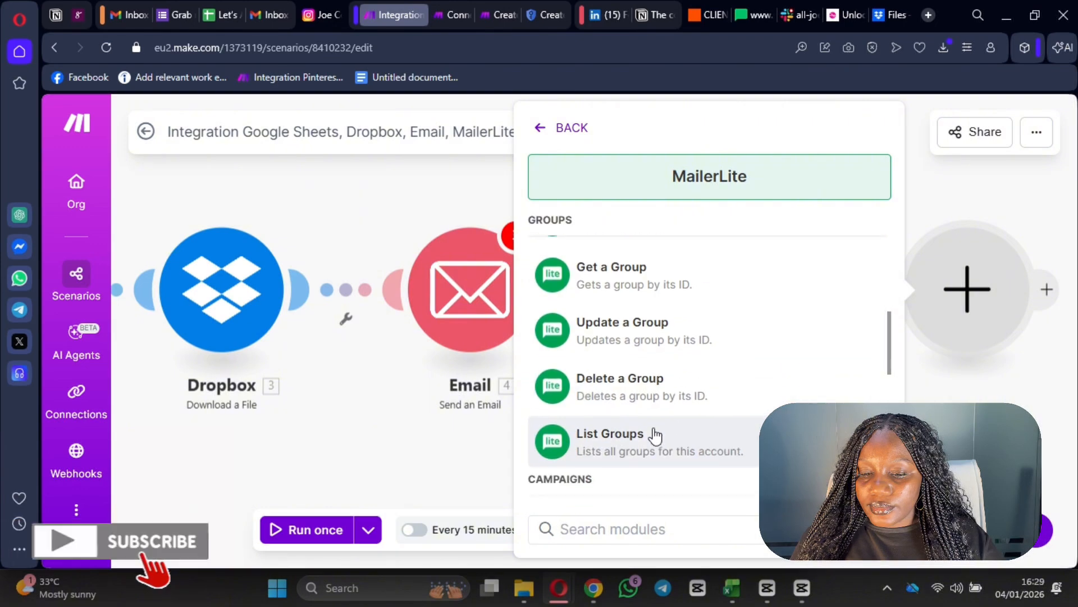
pyautogui.scroll(1, 685, 432)
pyautogui.scroll(1, 690, 432)
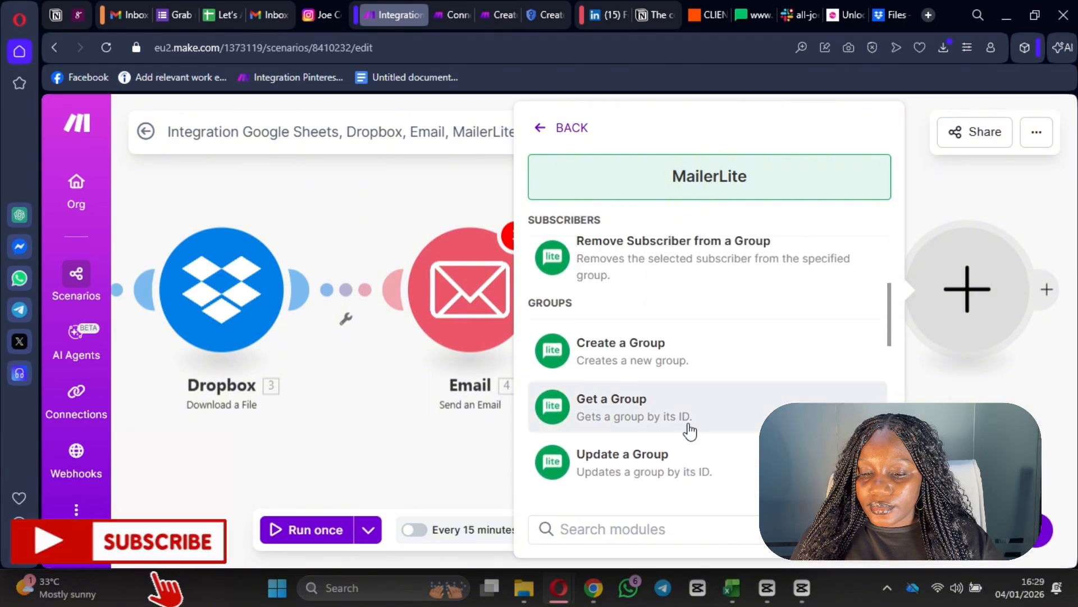
pyautogui.scroll(3, 658, 422)
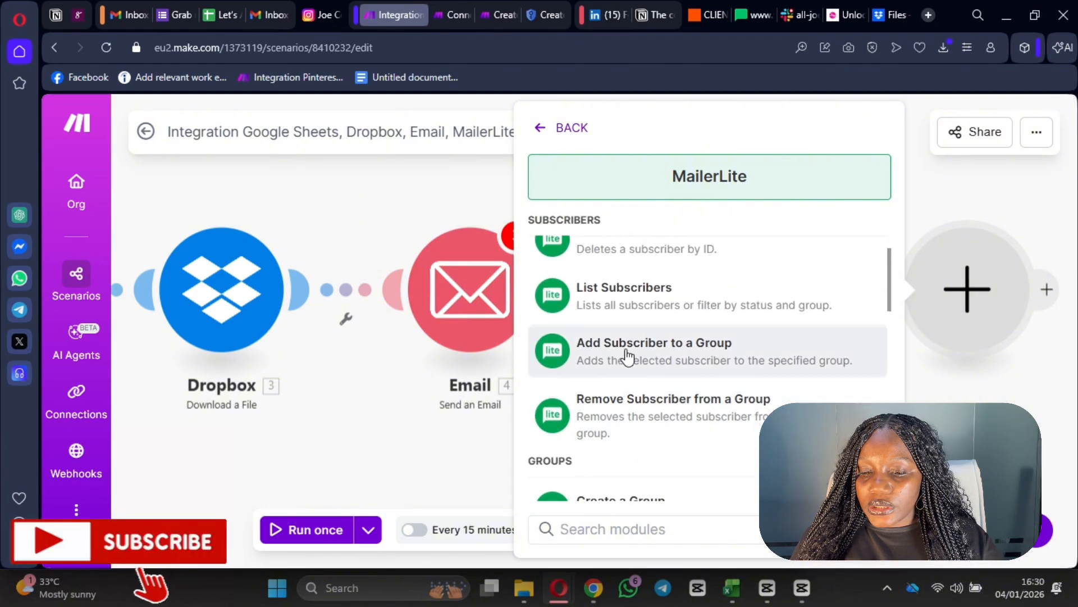
pyautogui.scroll(1, 698, 373)
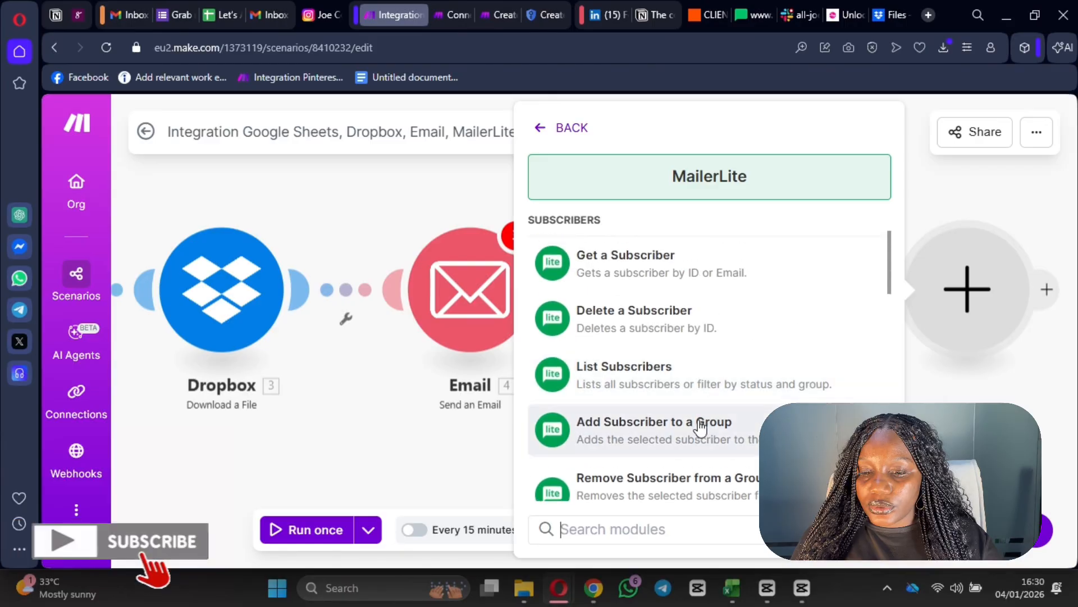
pyautogui.click(702, 428)
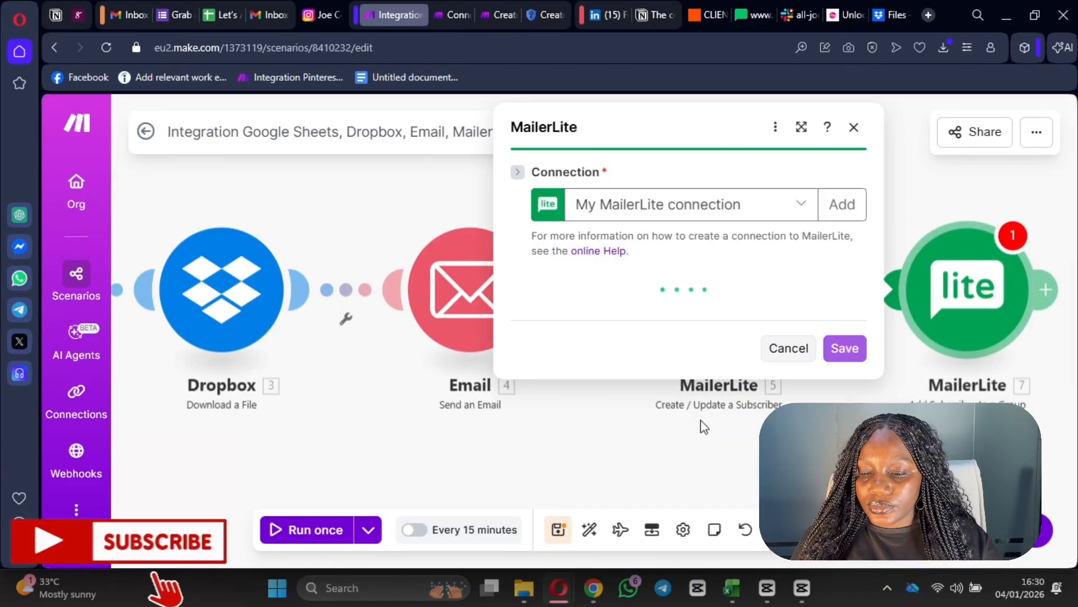